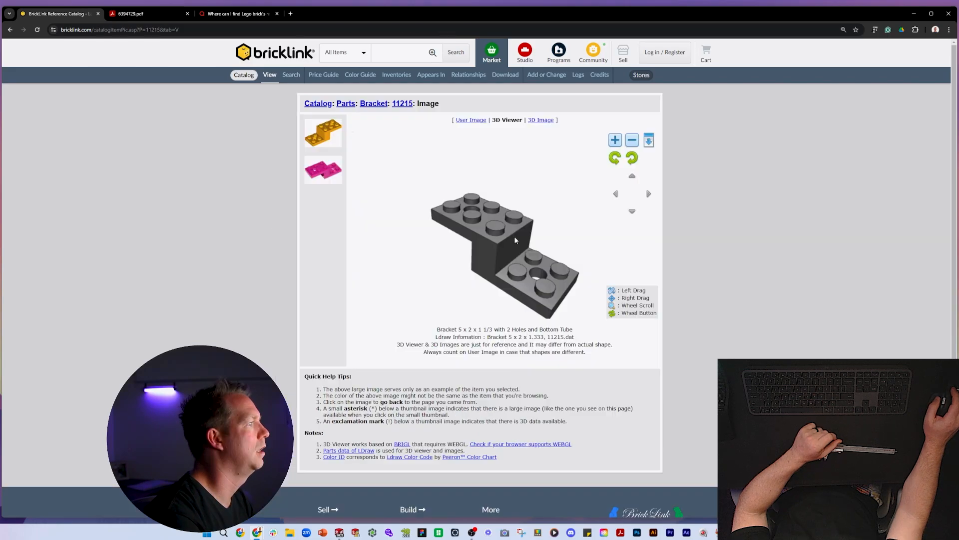
- Examine the top and underside of bracket 11215 in the BrickLink 3D viewer
mouse_move(514, 236)
mouse_down()
mouse_move(379, 211)
mouse_move(332, 247)
mouse_move(478, 195)
mouse_move(484, 161)
mouse_move(570, 286)
mouse_move(497, 240)
mouse_move(519, 218)
mouse_up()
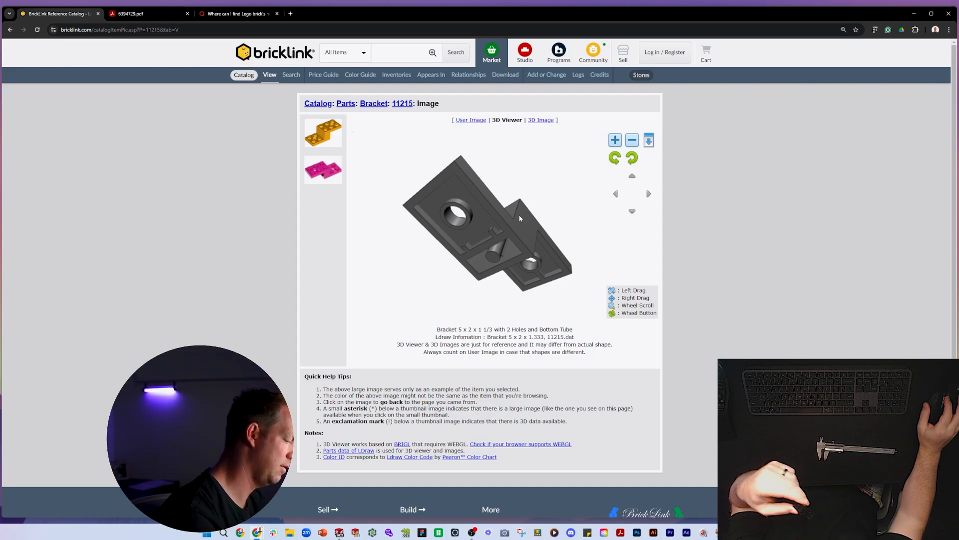
click(528, 286)
drag(528, 289, 520, 255)
- Switch to SOLIDWORKS and open the first Plate 2 x part from the Off-Road Buggy assembly
key(alt+Tab)
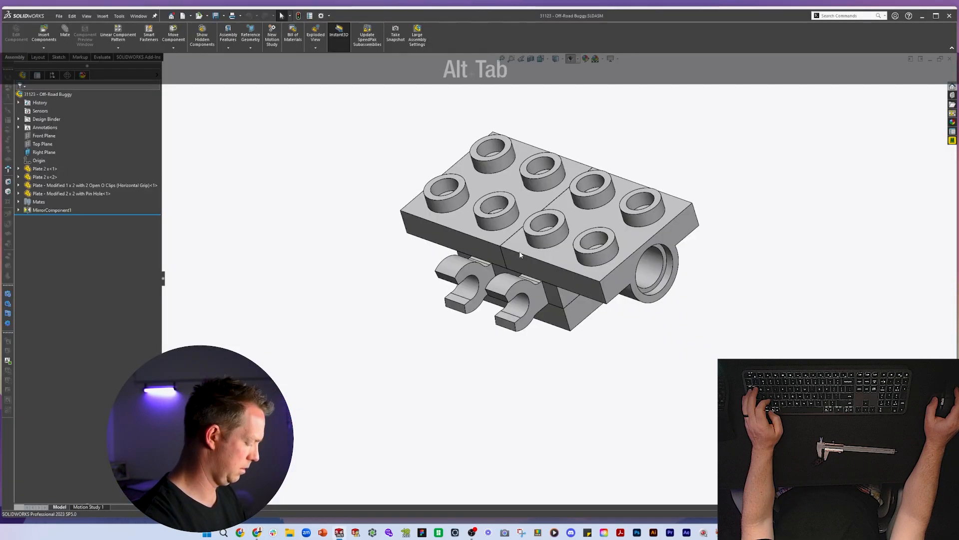
click(44, 169)
click(47, 132)
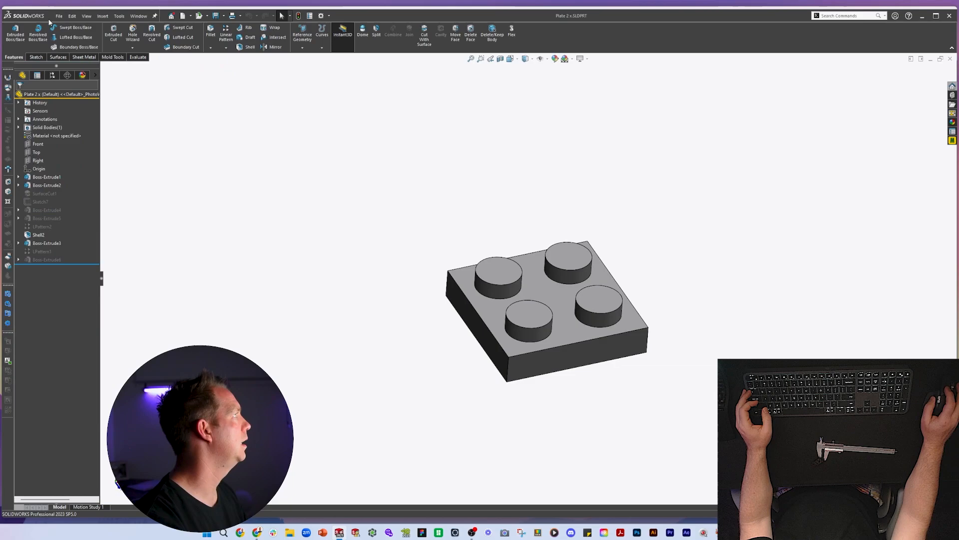
- Start saving the plate as a new part, copying the name "Bracket 5 x 2 x 1 1/3 with 2 Holes" from the BrickLink page
click(58, 16)
click(95, 108)
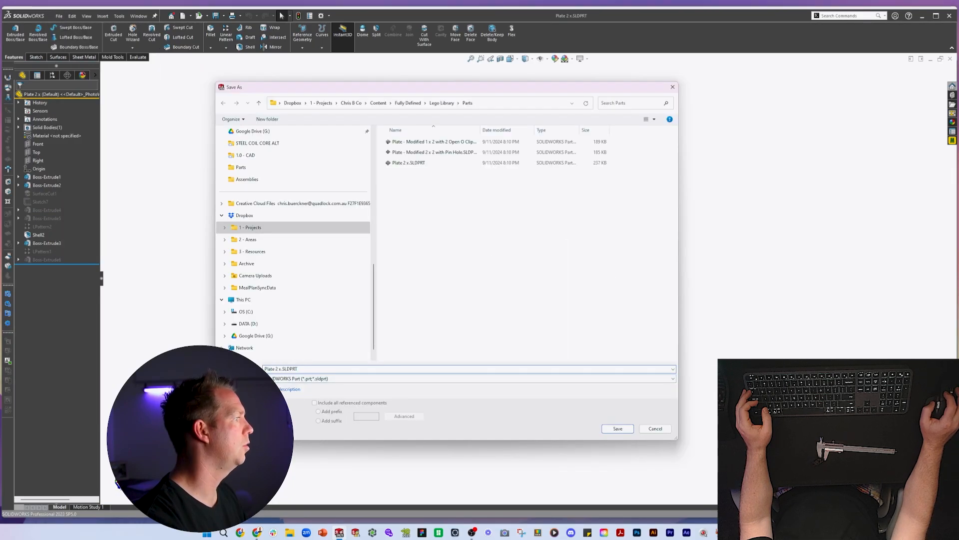
key(alt+Tab)
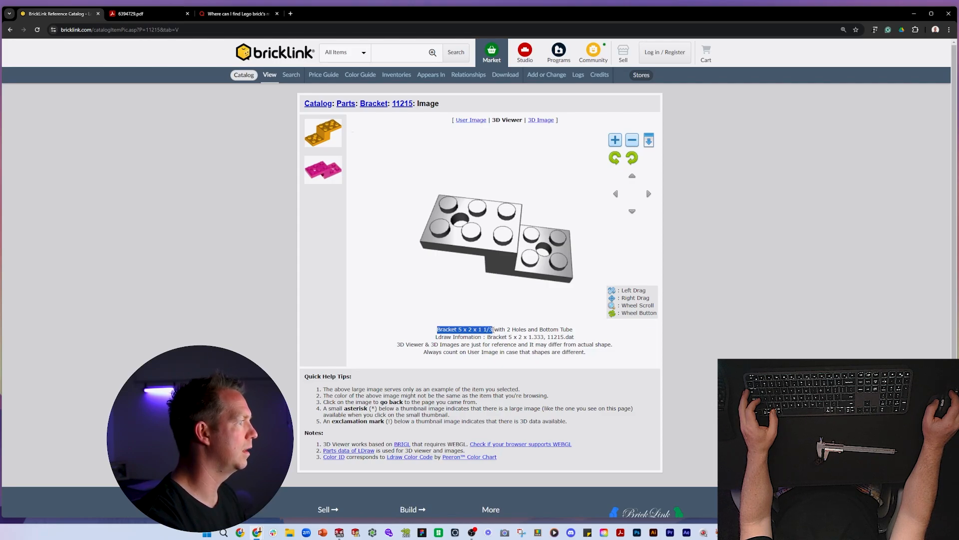
drag(493, 329, 553, 330)
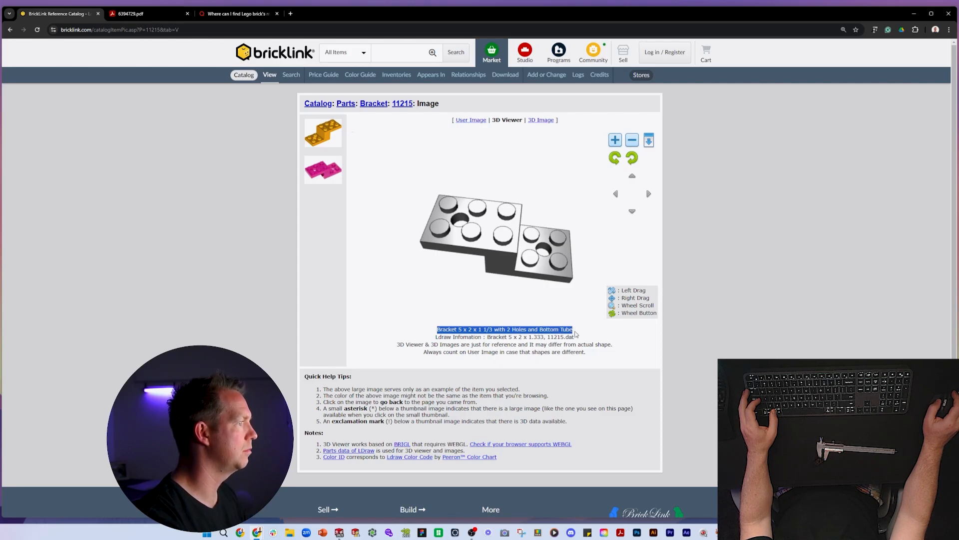
key(ctrl+c)
key(alt+Tab)
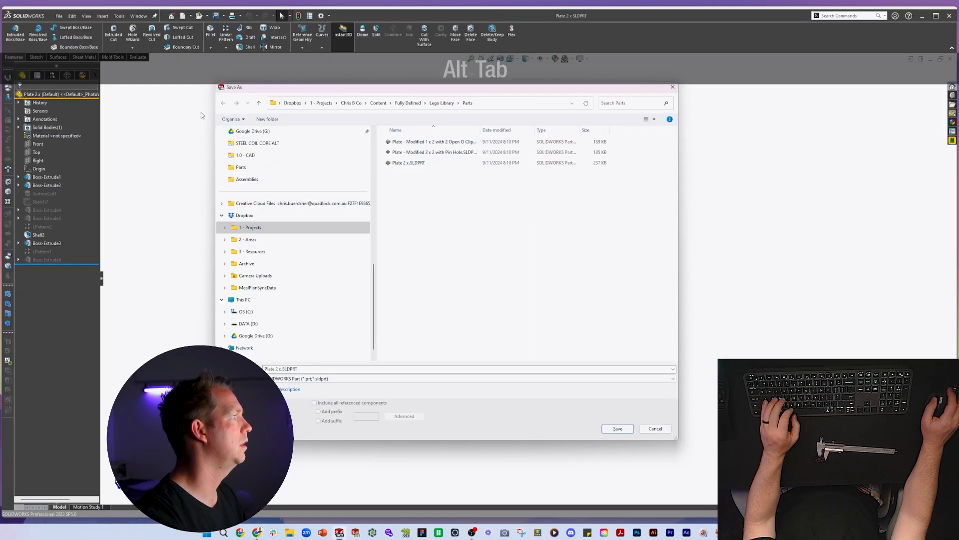
key(shift+Tab)
key(shift+Tab)
key(ctrl+v)
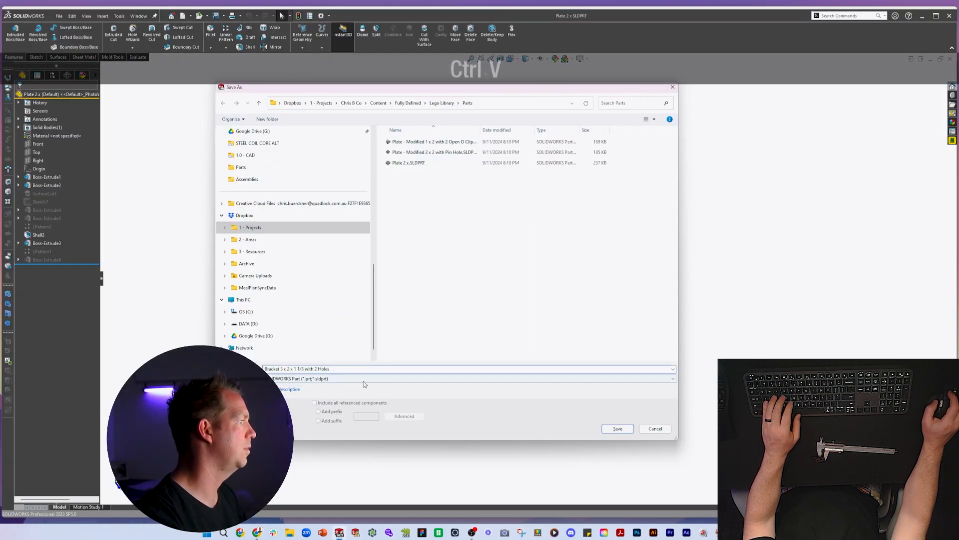
- Try writing the size in the new file name with hyphens as 1-1-3
click(299, 369)
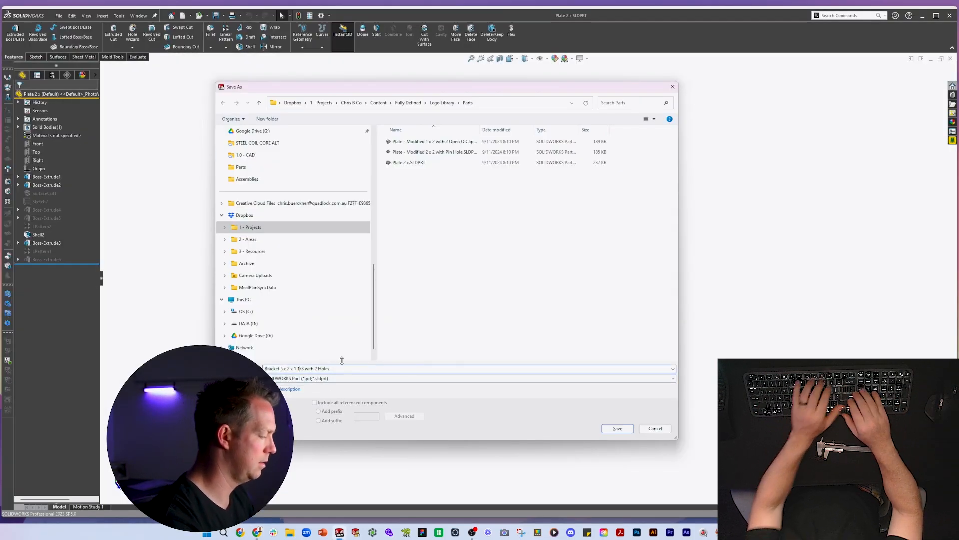
key(Delete)
text(-)
key(Left)
key(Left)
key(Left)
key(Delete)
text(-)
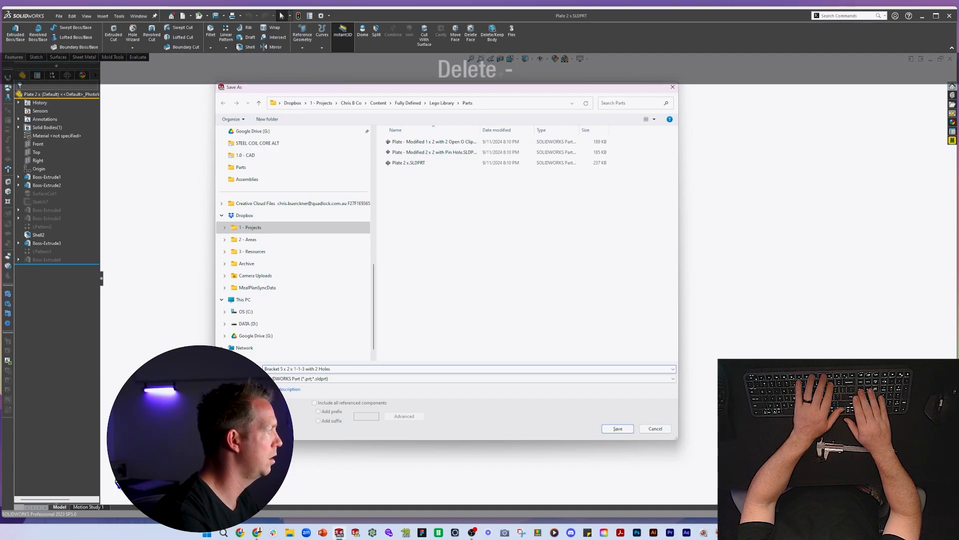
- Change the file name to "Bracket 5 x 2 x 1 one-third with 2 Holes" and save the part
key(BackSpace)
key(Delete)
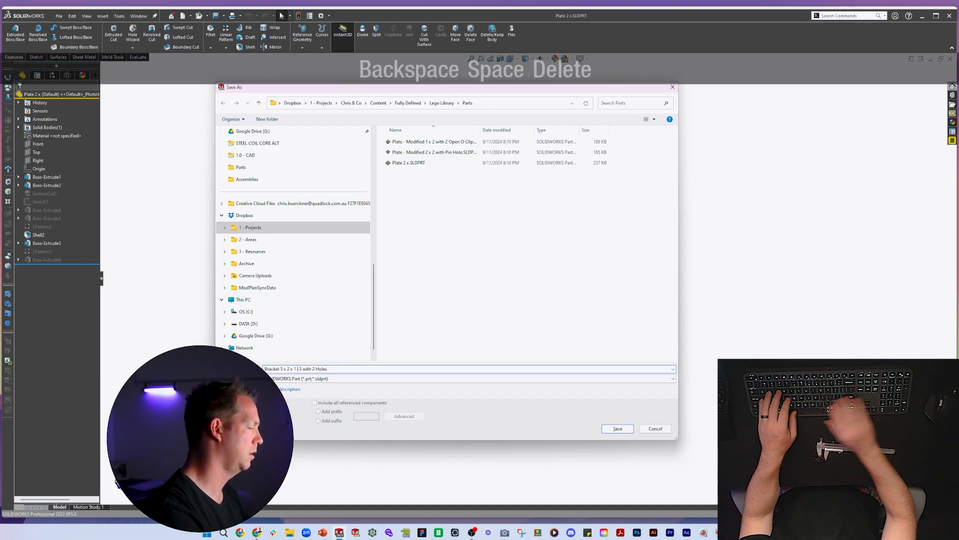
text(one)
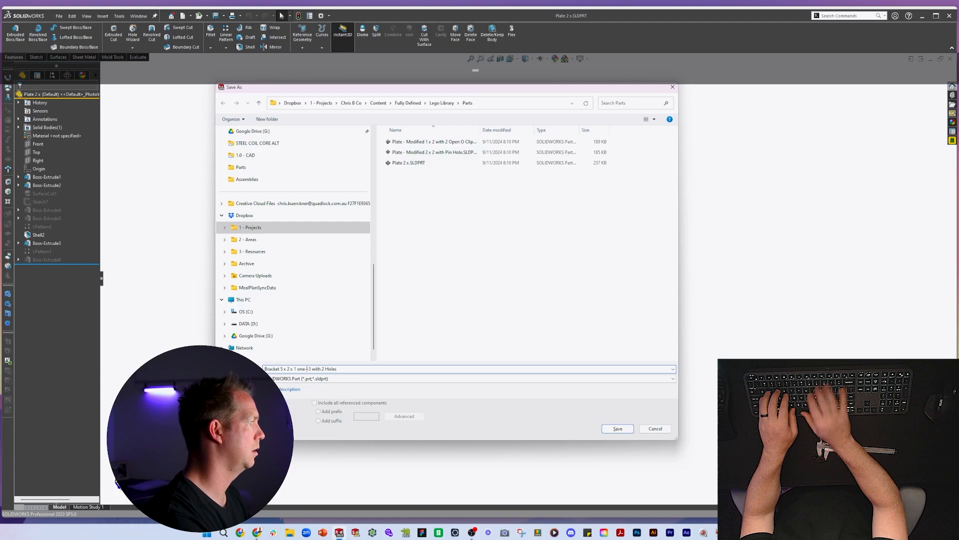
text(-thrid)
key(BackSpace)
key(BackSpace)
key(BackSpace)
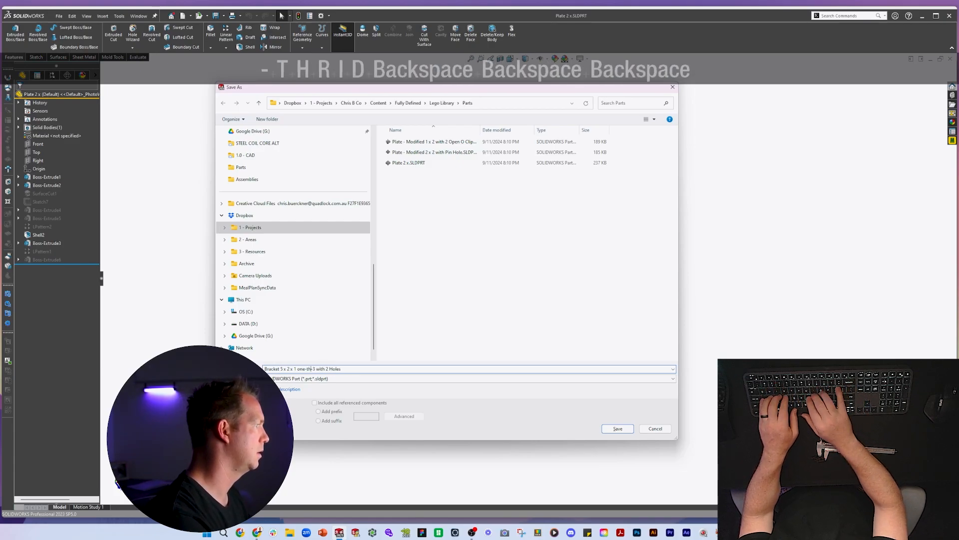
text(ird)
key(Delete)
key(Delete)
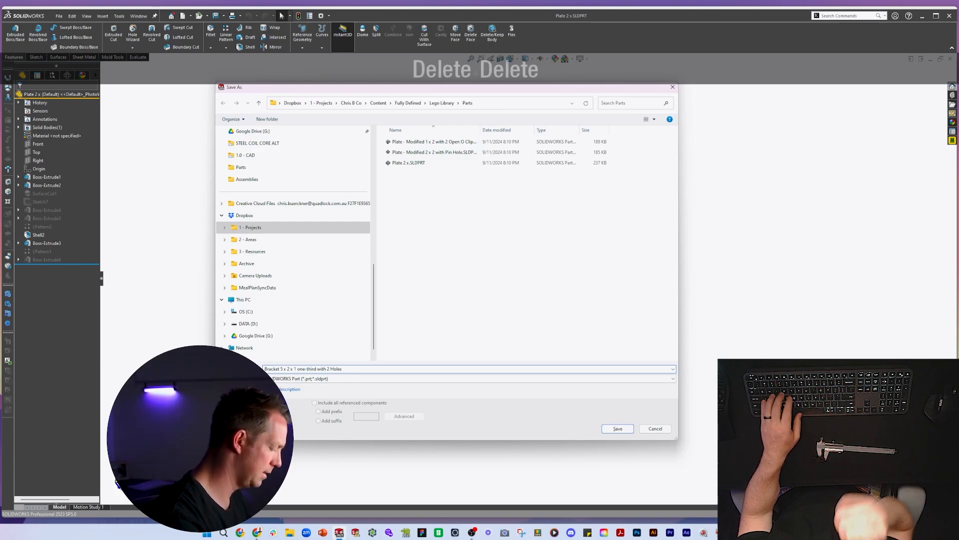
click(617, 428)
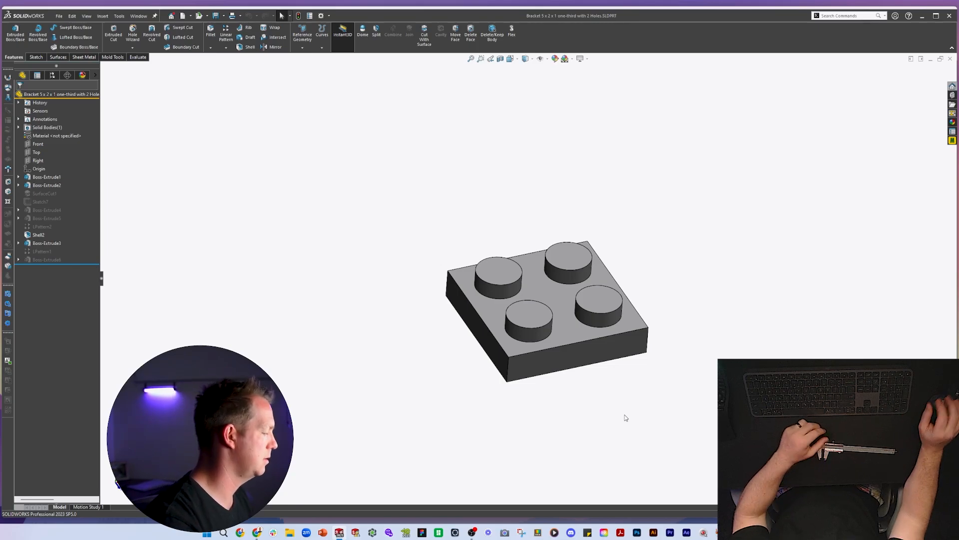
- Check the bracket's shape in the BrickLink viewer, and activate the 2 x 5 configuration of the SOLIDWORKS part
key(alt+Tab)
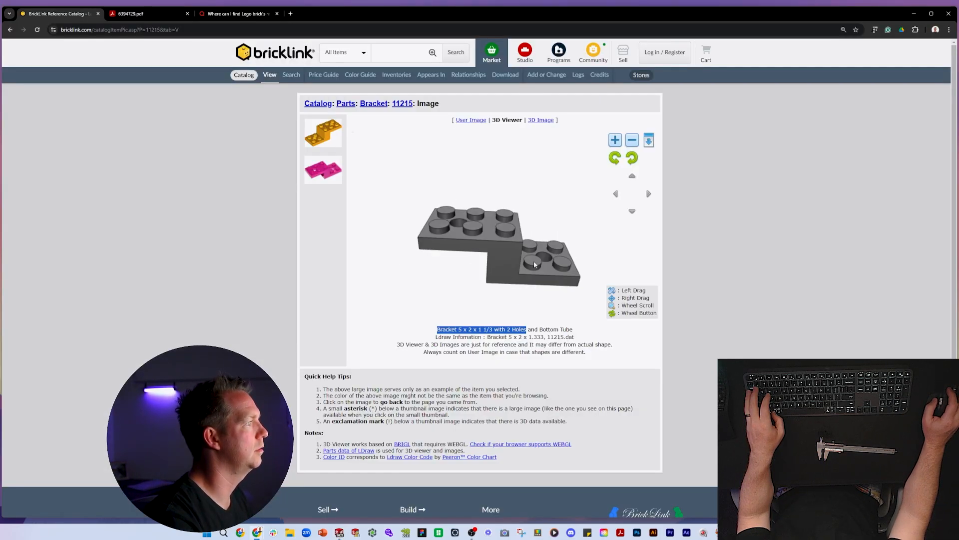
drag(534, 261, 514, 251)
key(alt+Tab)
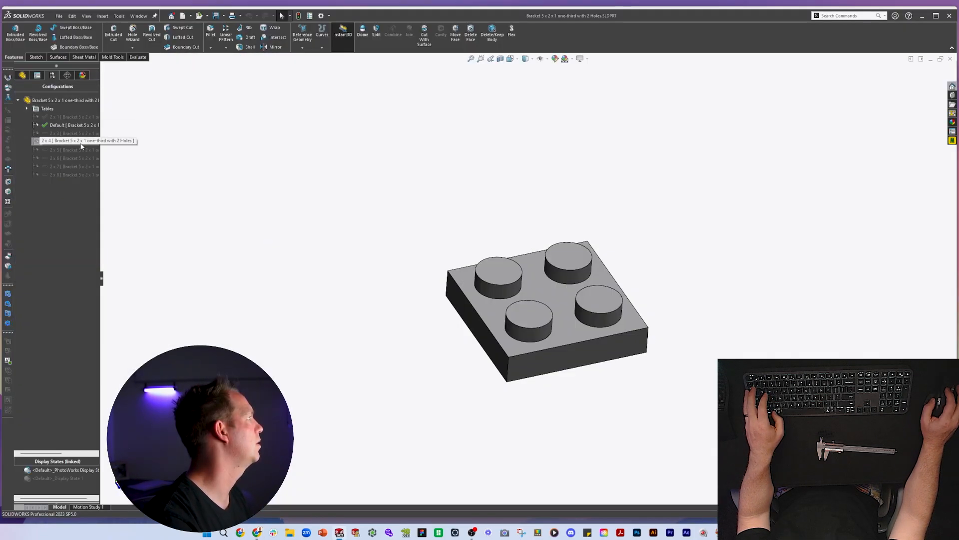
click(22, 75)
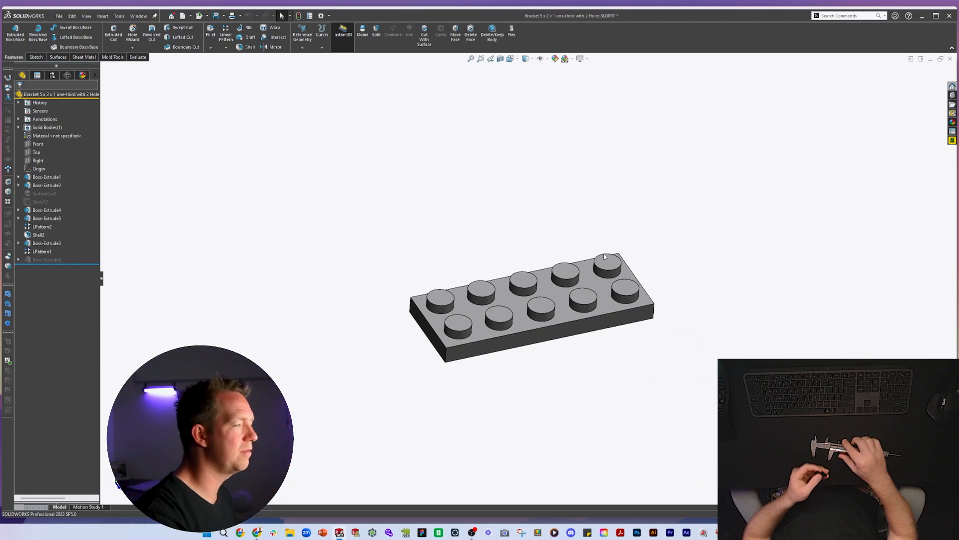
- Measure the long upper edge of the 2 x 5 plate
key(m)
click(565, 323)
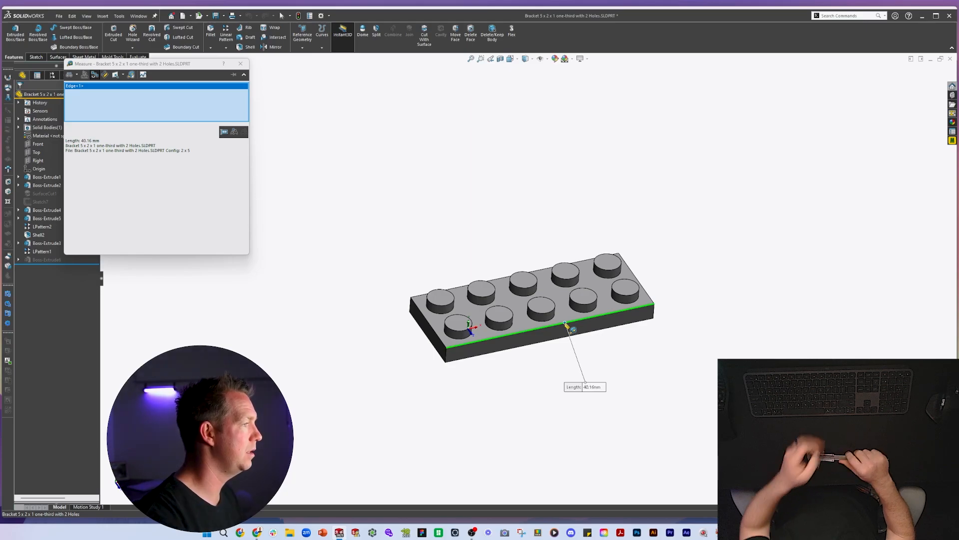
key(Escape)
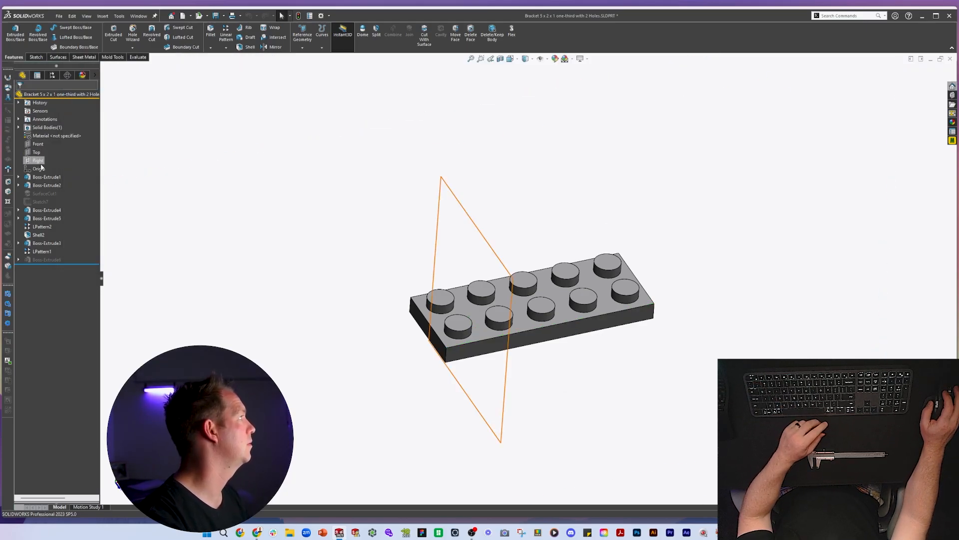
- Show the Right plane in the bracket part
click(40, 162)
scroll(497, 293, up, 3)
middle_drag(486, 261, 473, 278)
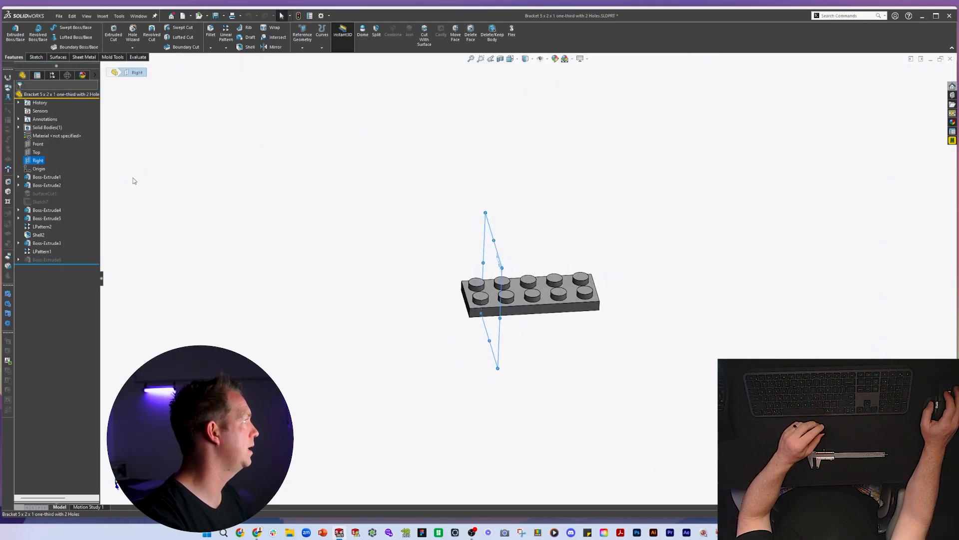
click(533, 244)
scroll(533, 243, down, 1)
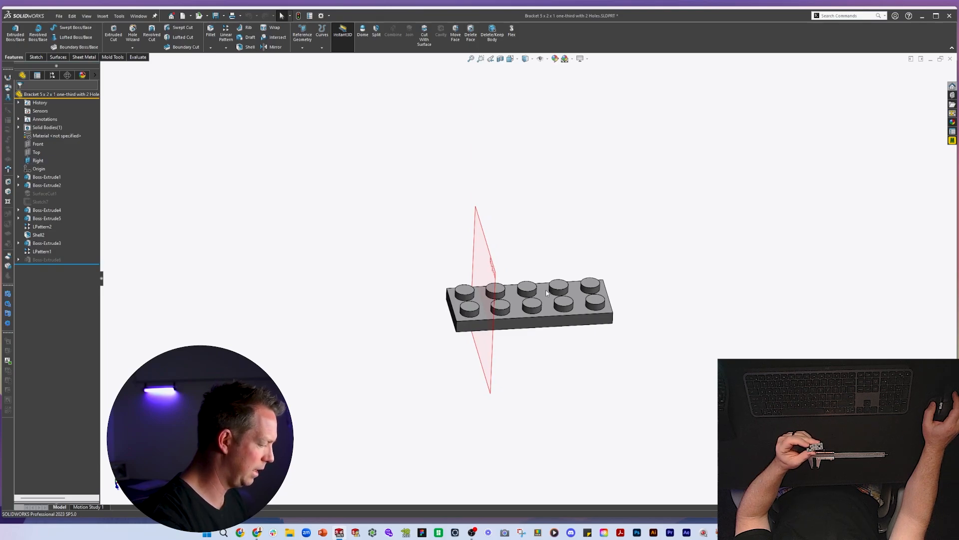
- Check the bracket in the LEGO building instructions, return to SOLIDWORKS and inspect the plate's underside
key(alt+Tab)
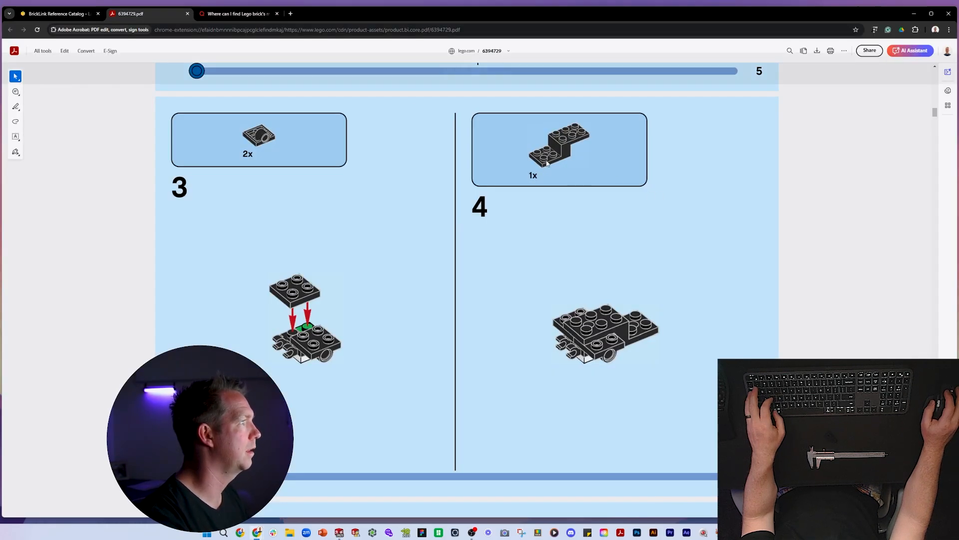
key(alt+Tab)
scroll(487, 295, down, 3)
middle_drag(559, 361, 548, 207)
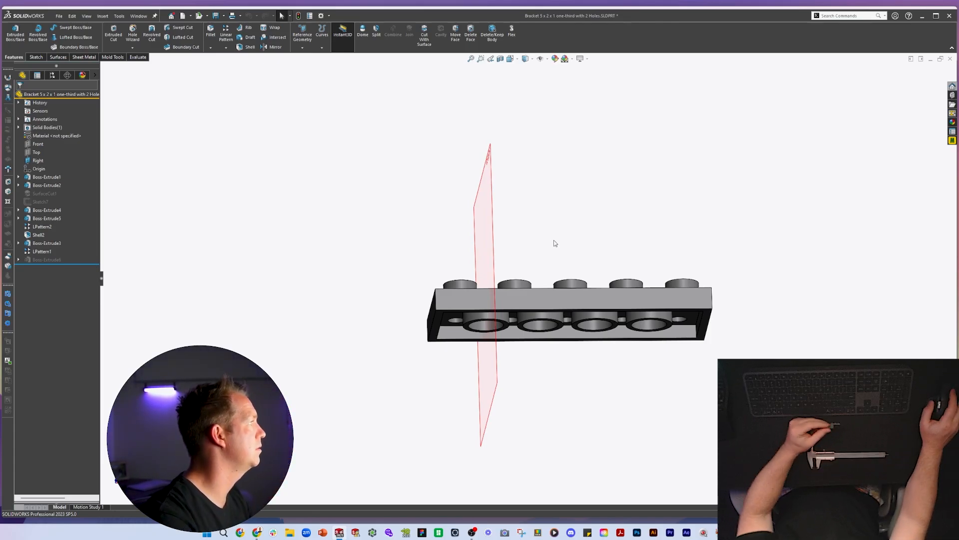
- Delete the 2 x 1, 2 x 3, 2 x 4, 2 x 6, 2 x 7 and 2 x 8 configurations, keeping Default and 2 x 5
click(53, 75)
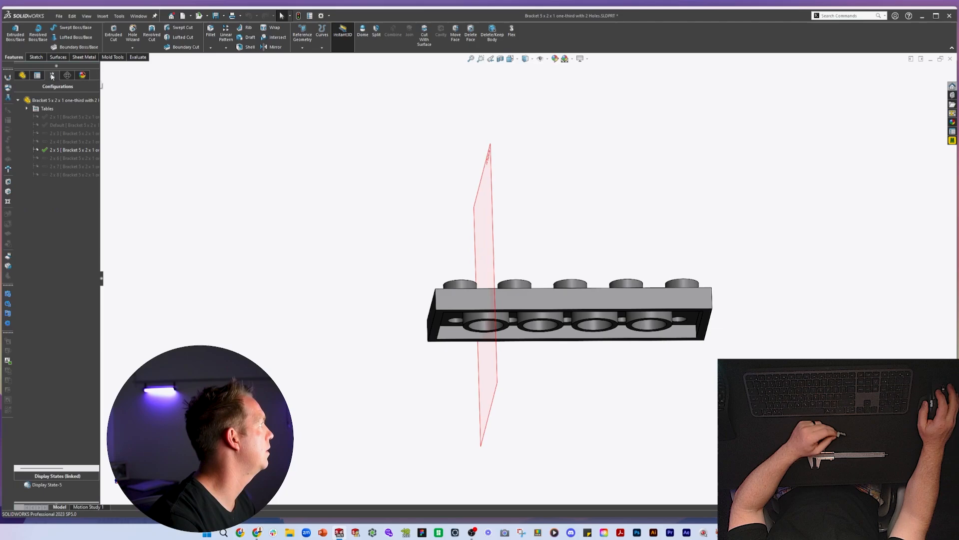
click(21, 75)
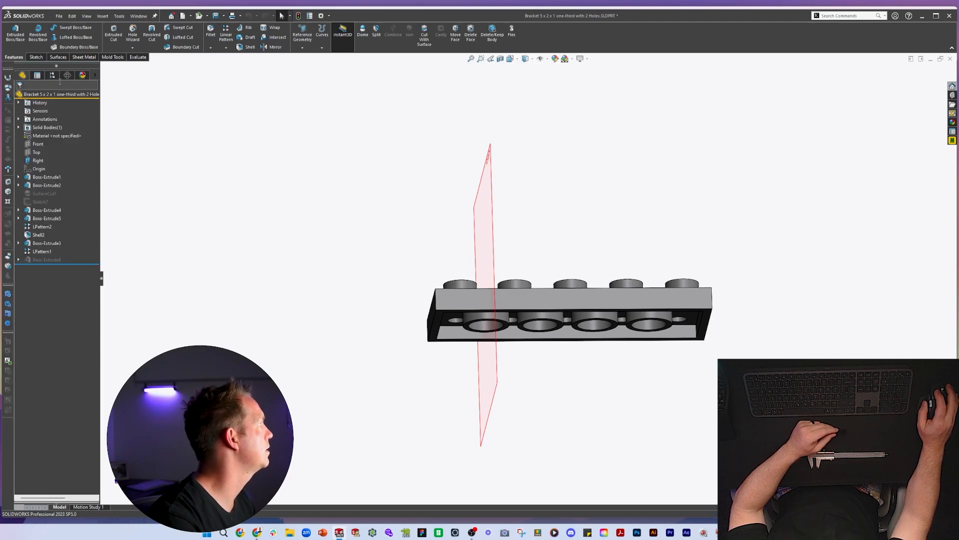
click(52, 75)
click(67, 119)
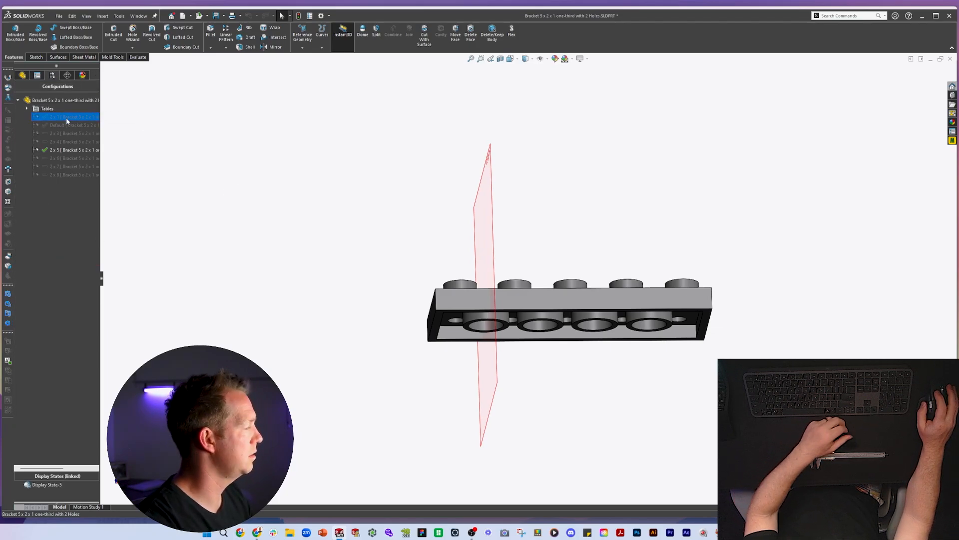
key(Delete)
key(Return)
shift+click(60, 169)
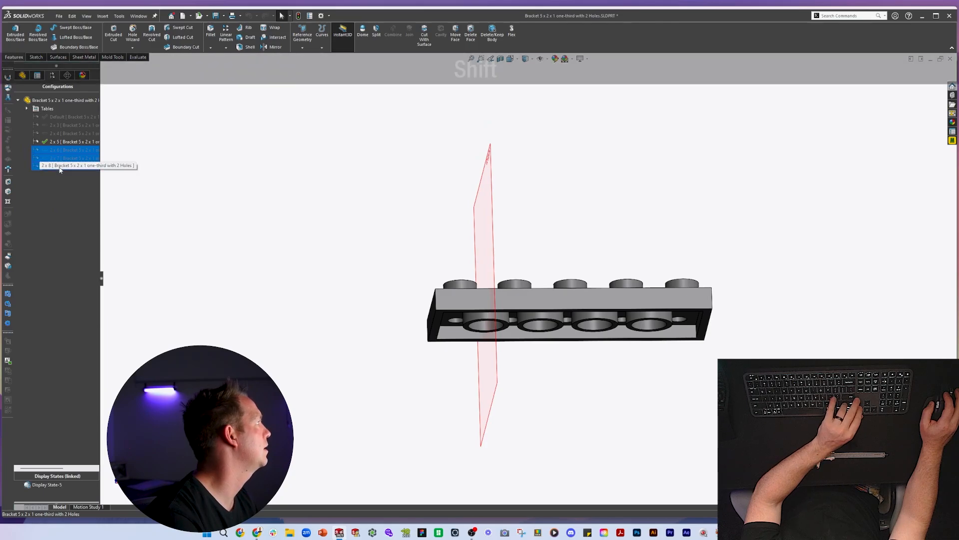
key(shift+Delete)
key(Return)
click(22, 75)
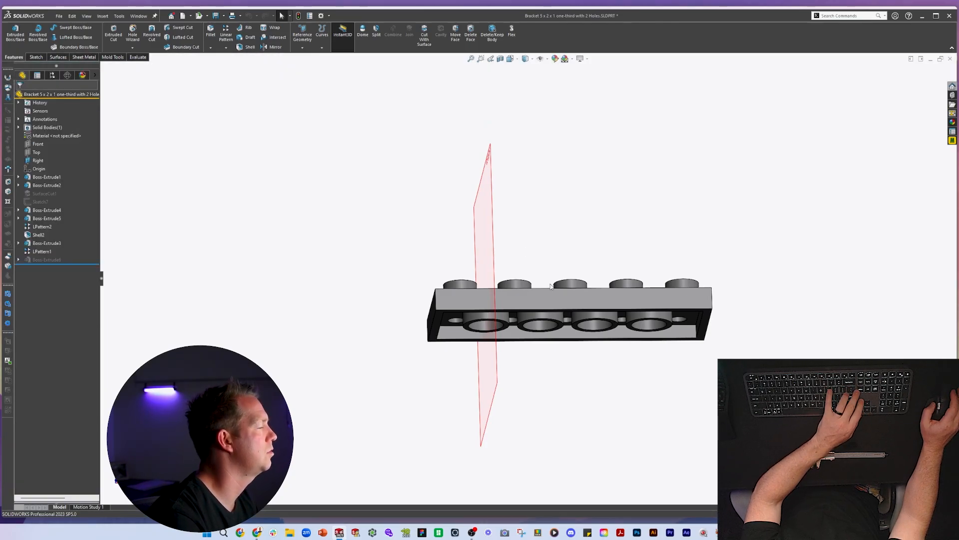
- Delete the suppressed surface cut, Sketch7 and the suppressed last boss extrusion from the feature tree
middle_drag(550, 287, 567, 350)
click(52, 193)
key(Delete)
key(Return)
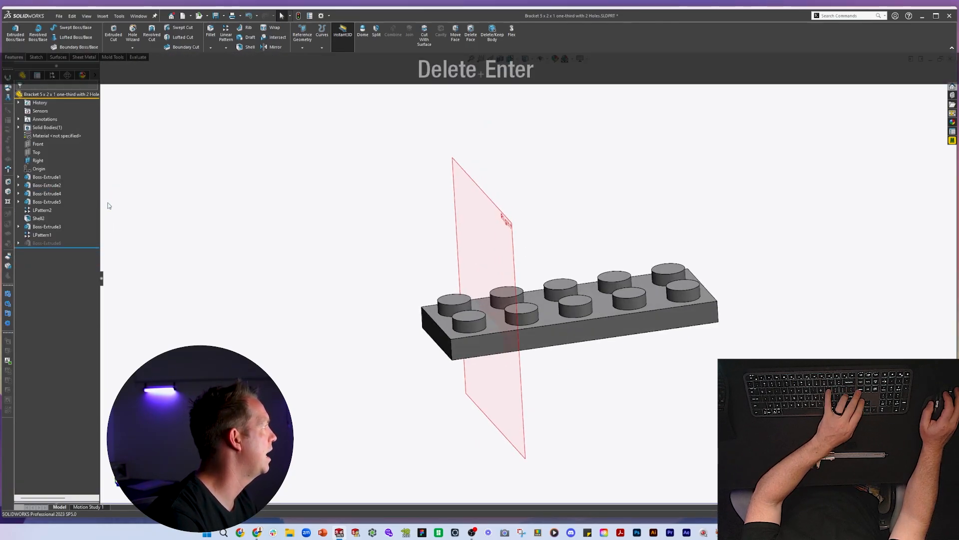
click(52, 243)
key(Delete)
middle_drag(572, 240, 589, 263)
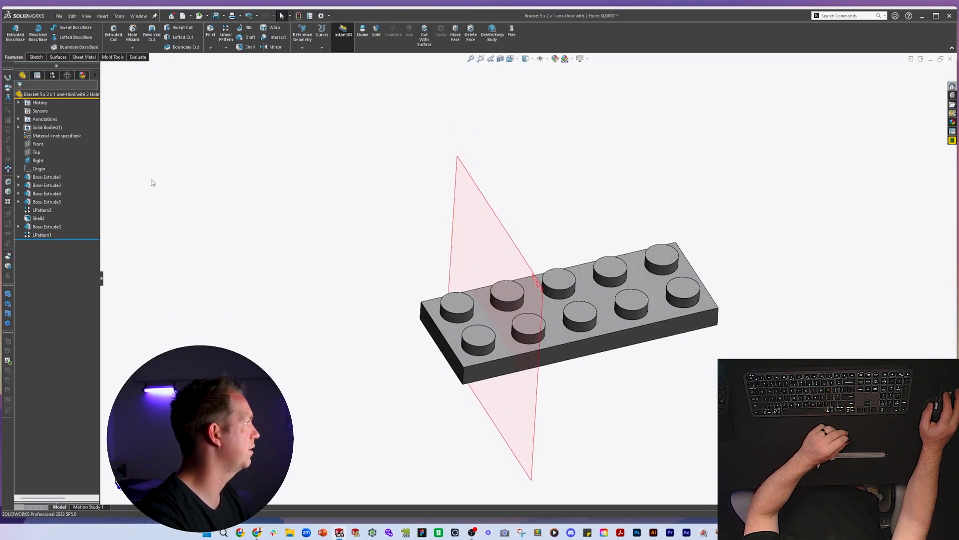
- Activate the Default configuration, check its features and return to the part's configuration list
click(52, 74)
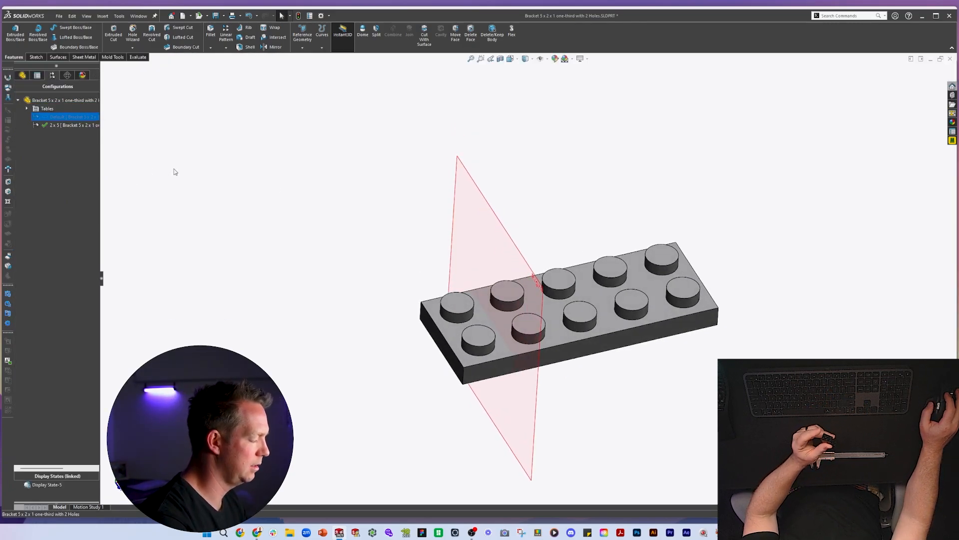
double_click(70, 117)
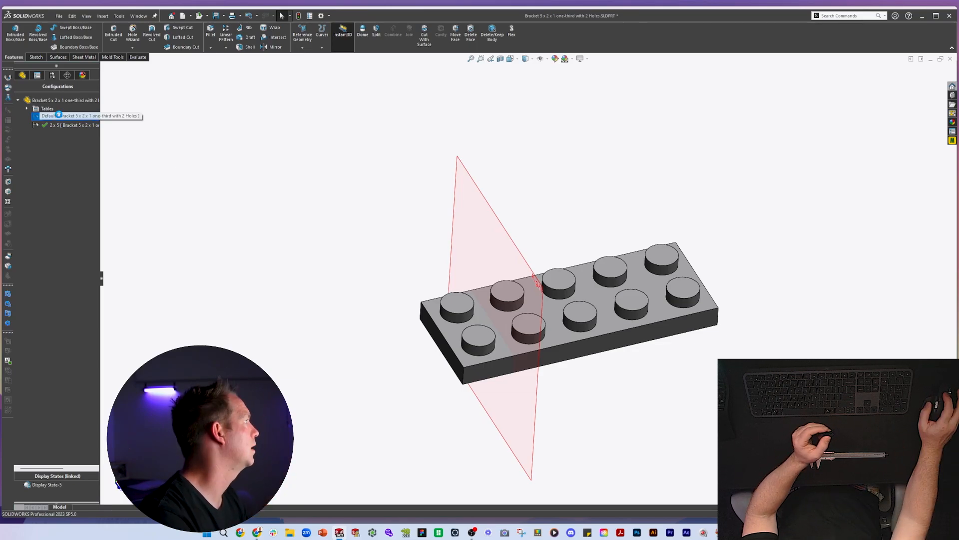
click(22, 75)
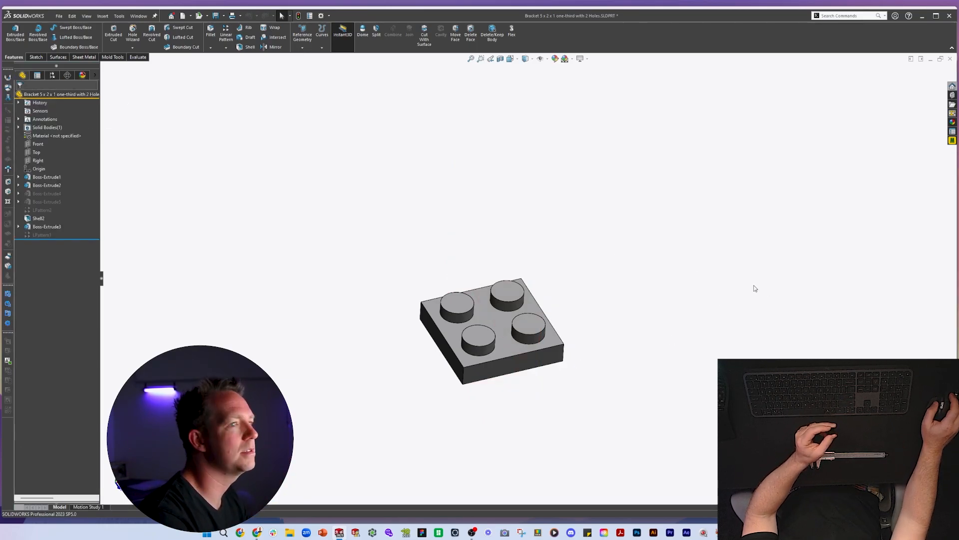
click(52, 75)
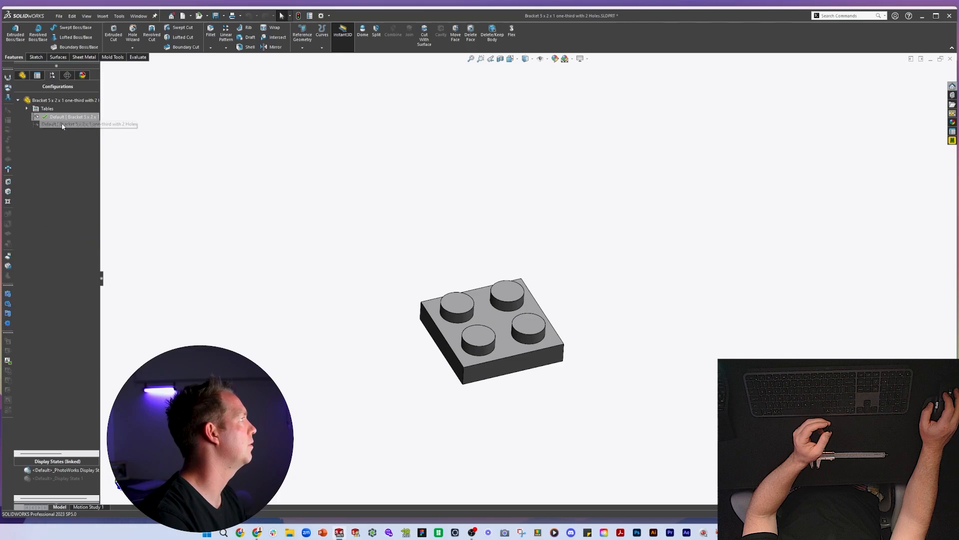
- Activate the 2 x 5 configuration and delete the existing Default configuration
double_click(65, 125)
click(57, 116)
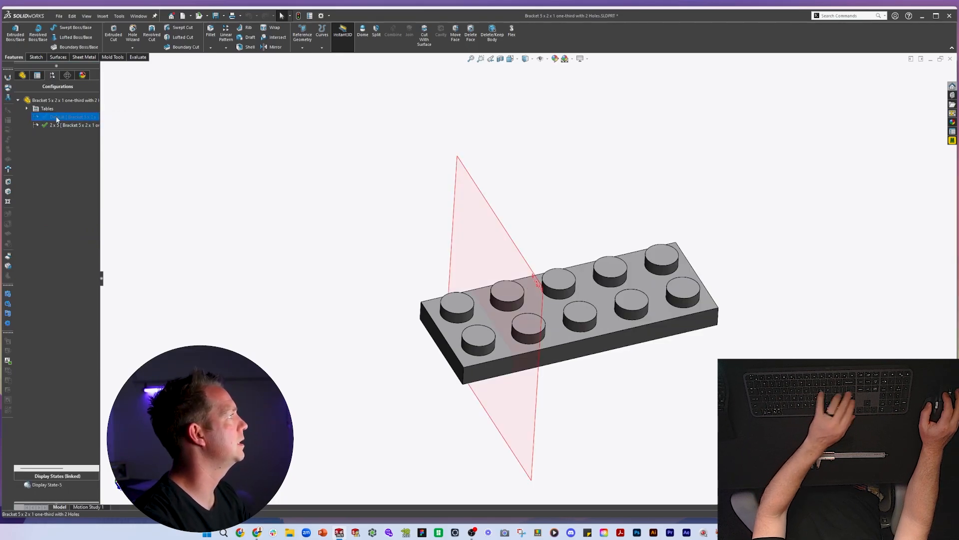
key(Delete)
key(Return)
- Add a new configuration named Default and delete the 2 x 5 configuration
right_click(50, 100)
click(87, 112)
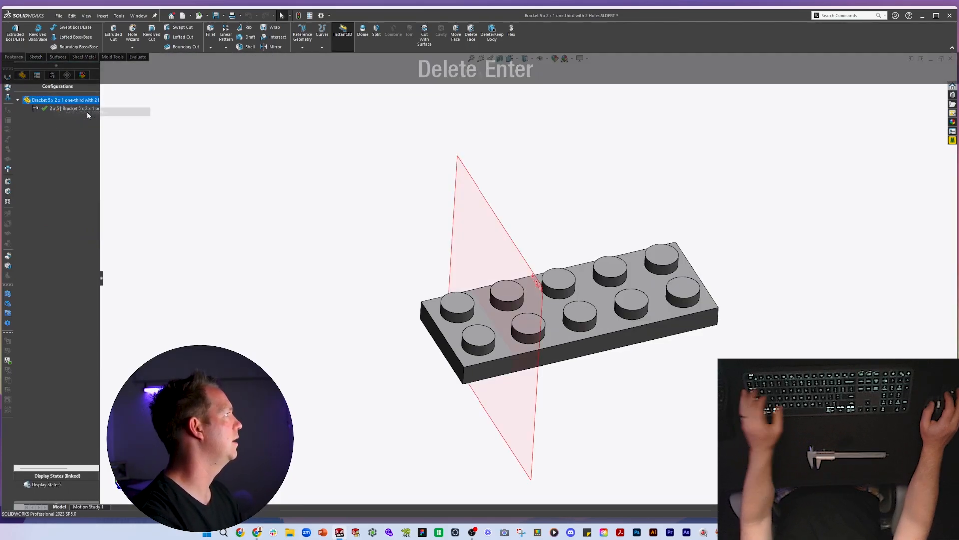
text(Default)
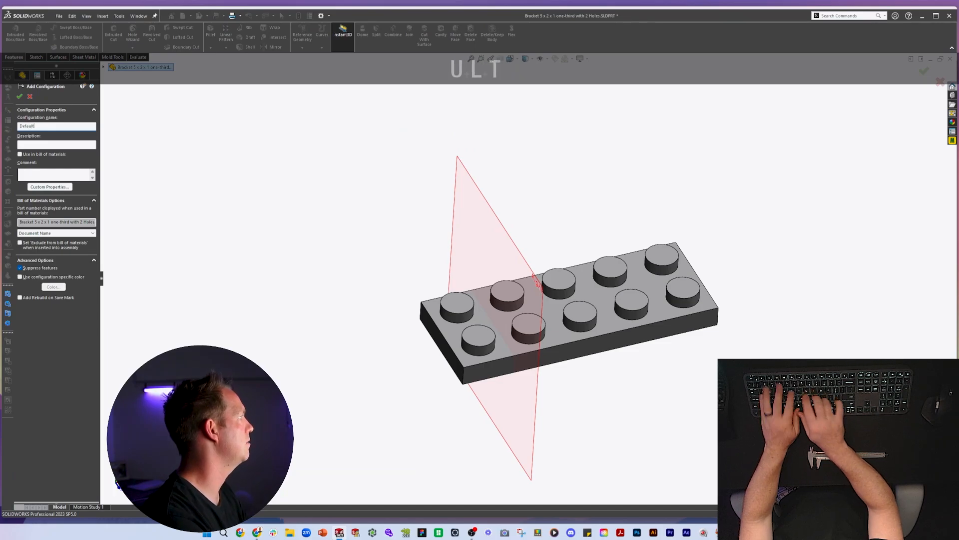
key(Delete)
key(Return)
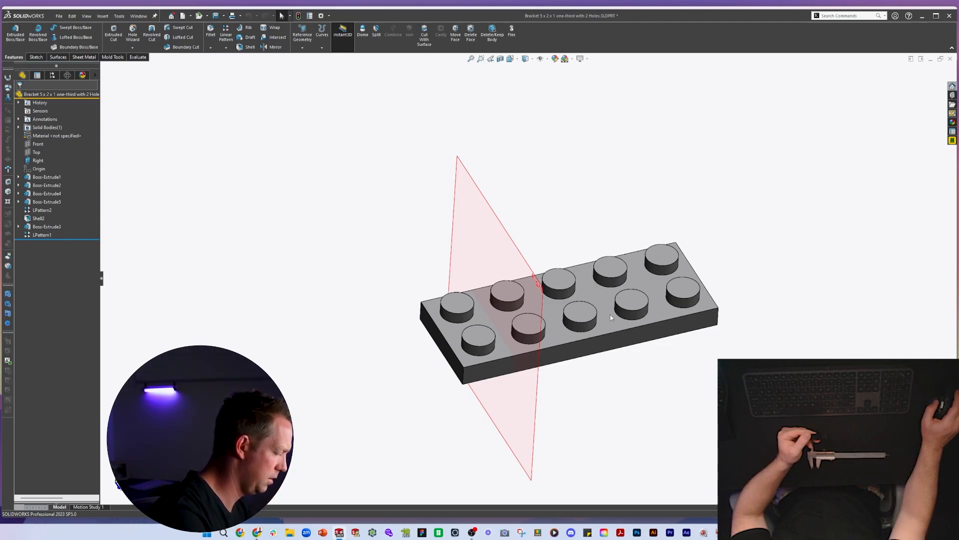
- Edit the linear pattern of the underside tubes to skip its second and third instances, keeping only the two outer tubes
mouse_move(610, 314)
middle_down()
mouse_move(533, 130)
mouse_move(644, 141)
mouse_move(623, 215)
middle_up()
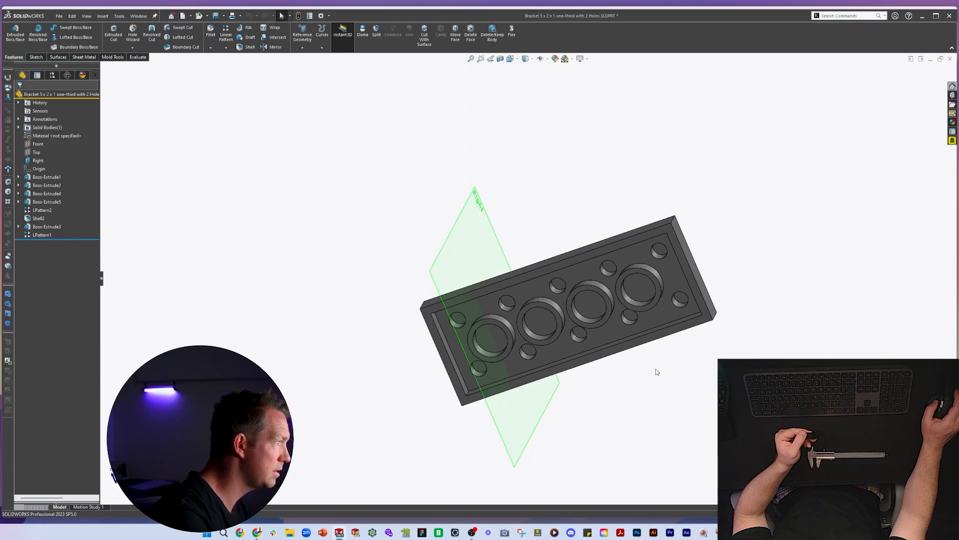
scroll(596, 303, down, 3)
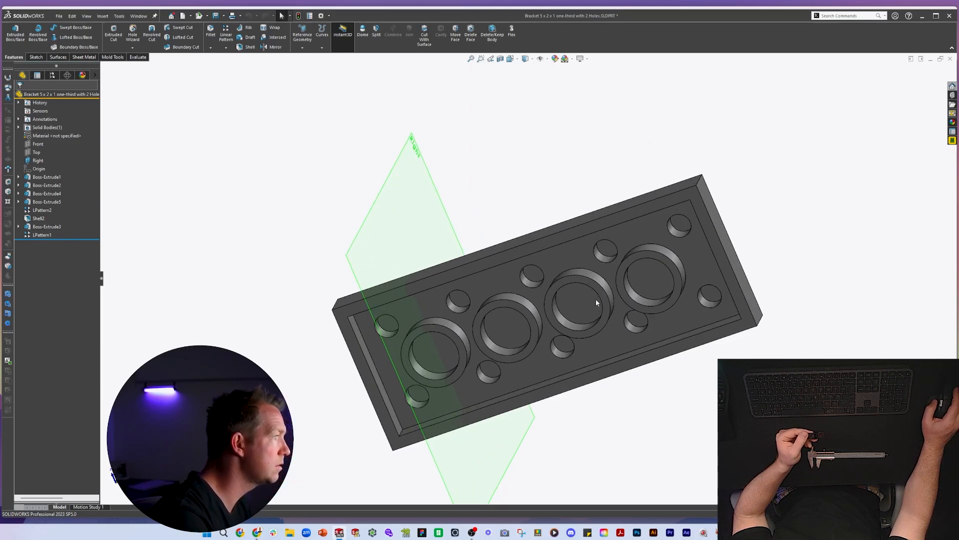
click(528, 305)
middle_drag(529, 305, 560, 324)
click(295, 260)
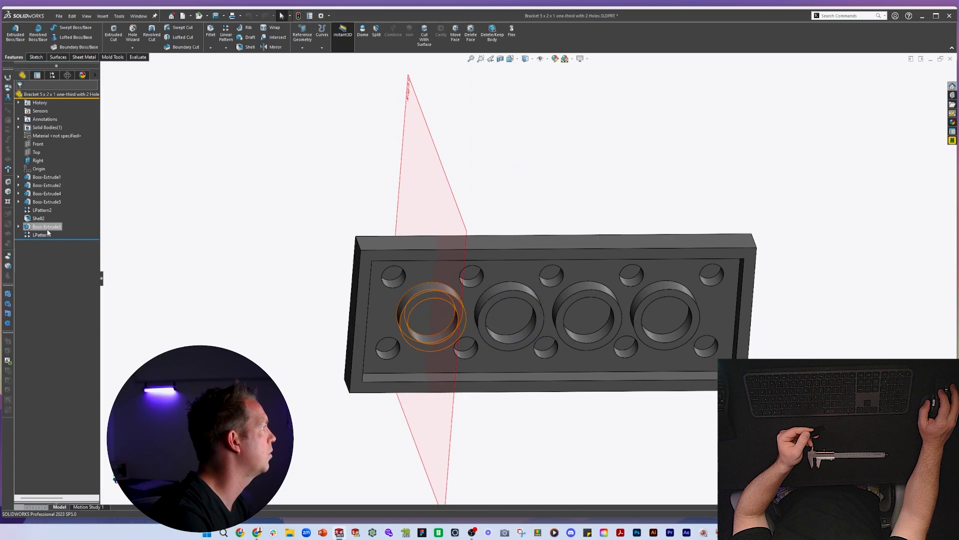
click(44, 235)
click(48, 217)
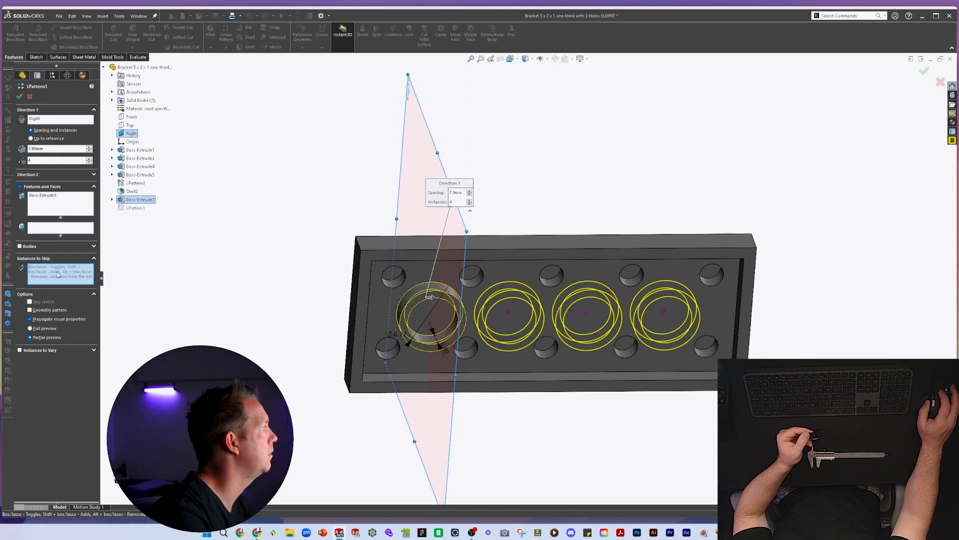
click(508, 312)
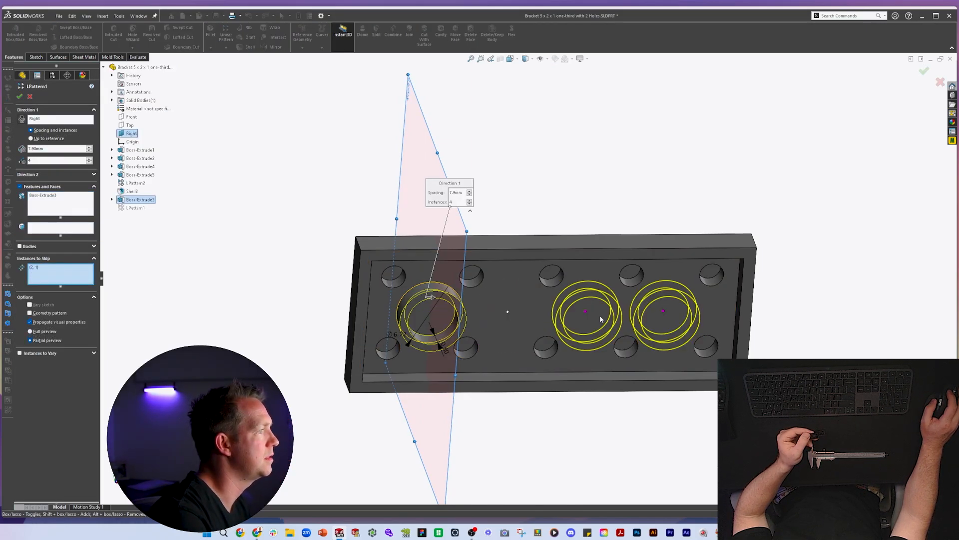
click(587, 312)
key(Return)
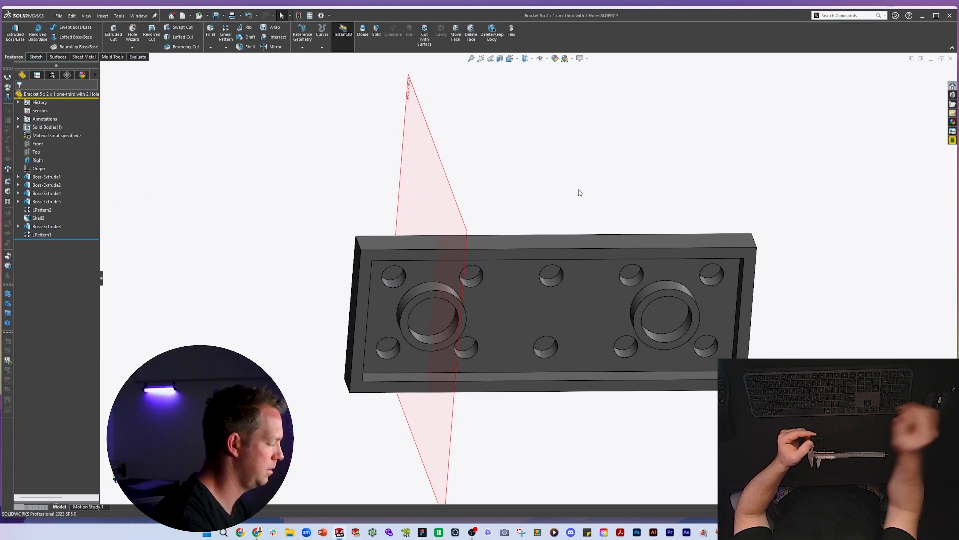
- Sketch on the plate's top face a line joining the second and third stud centres, plus a vertical line across the plate through its midpoint
middle_drag(580, 193, 608, 499)
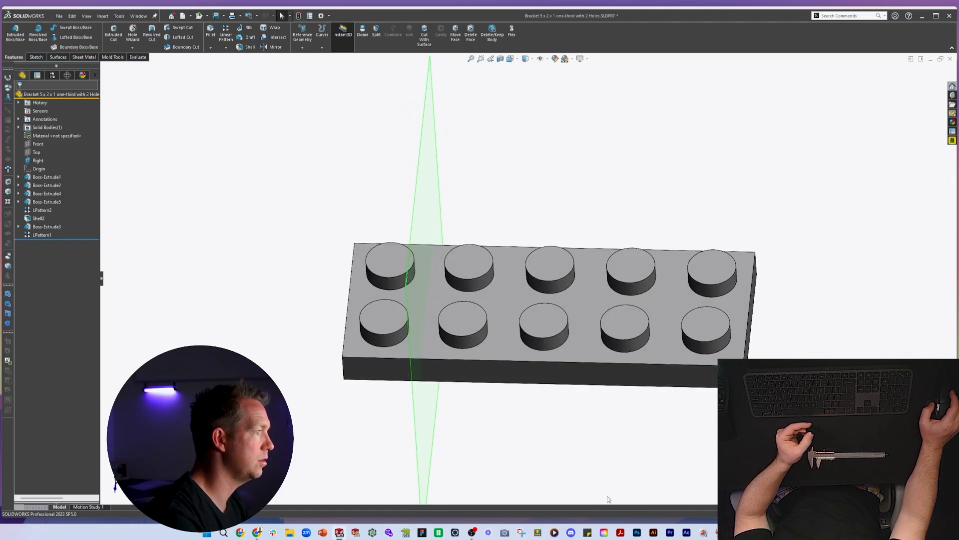
click(502, 276)
key(l)
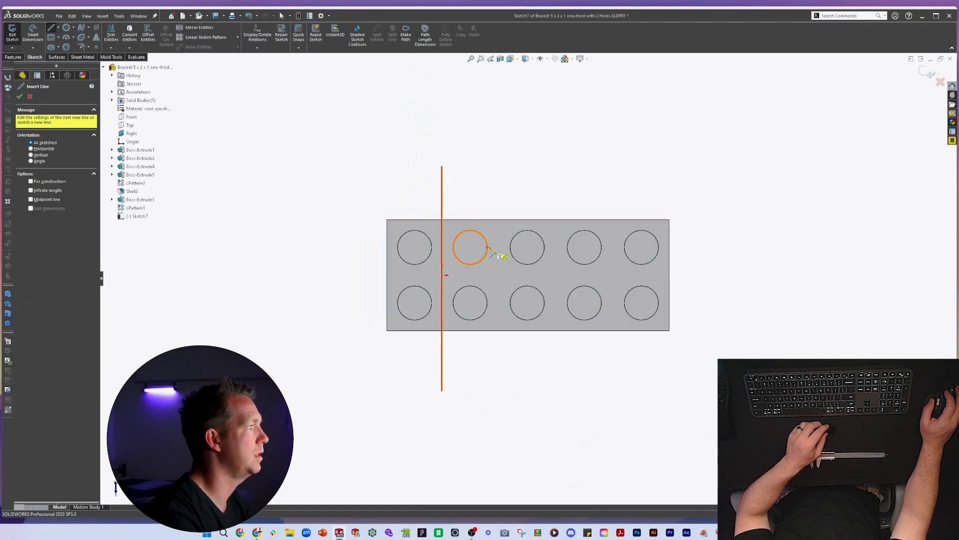
key(Escape)
key(Escape)
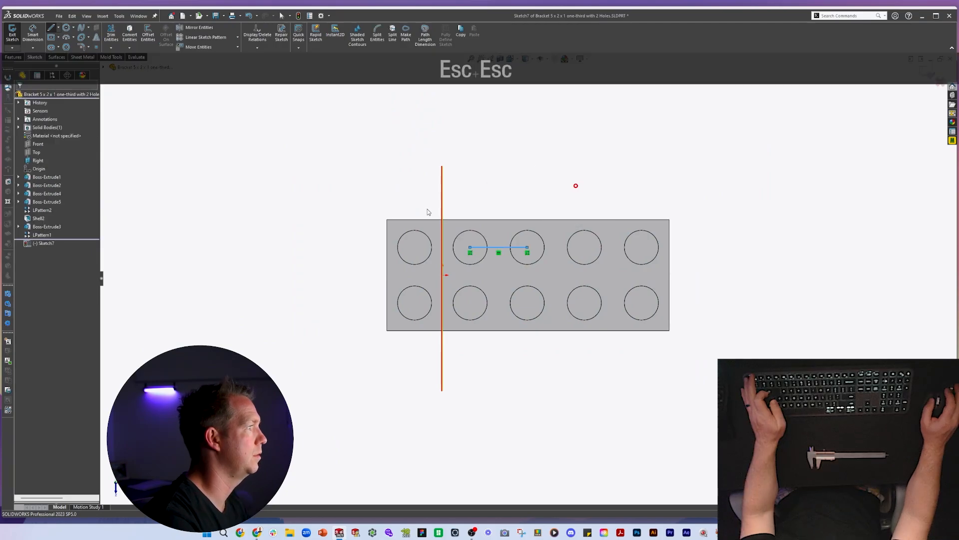
key(l)
click(499, 220)
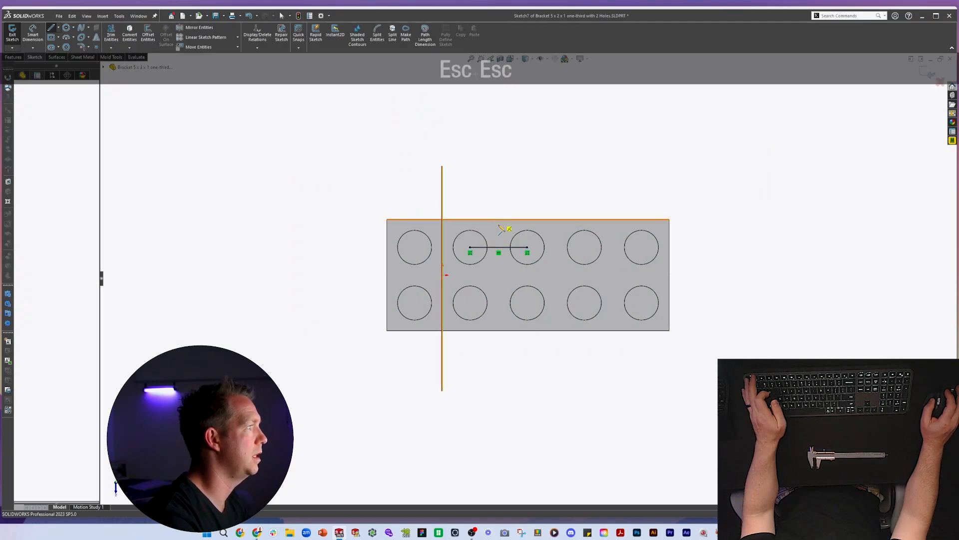
click(500, 330)
key(Escape)
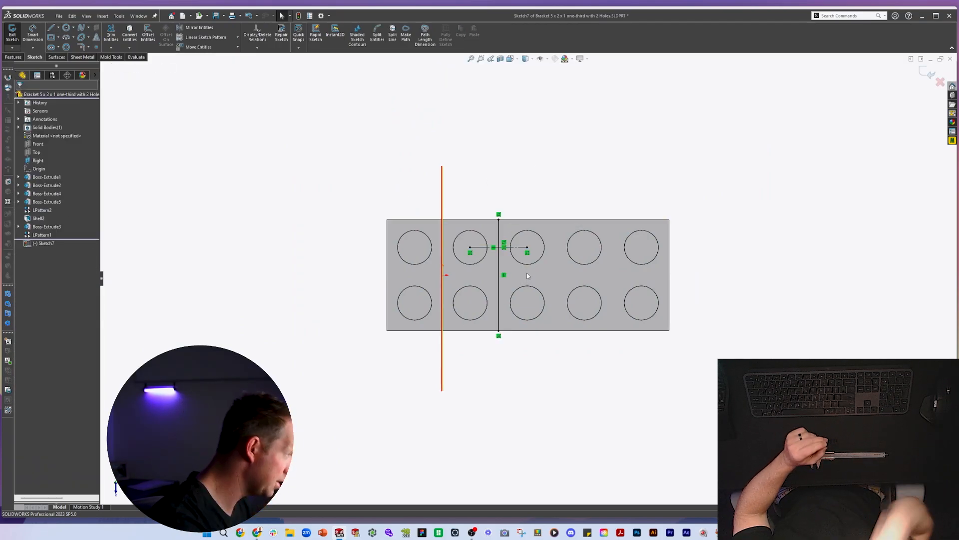
- Add a short vertical construction line from the third stud's centre towards the plate's edge
scroll(509, 214, down, 1)
click(531, 238)
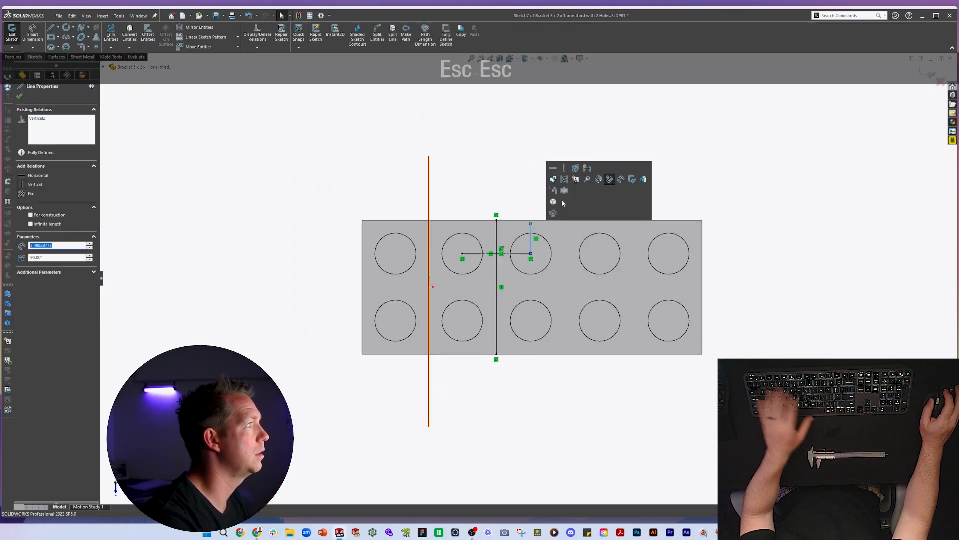
click(564, 181)
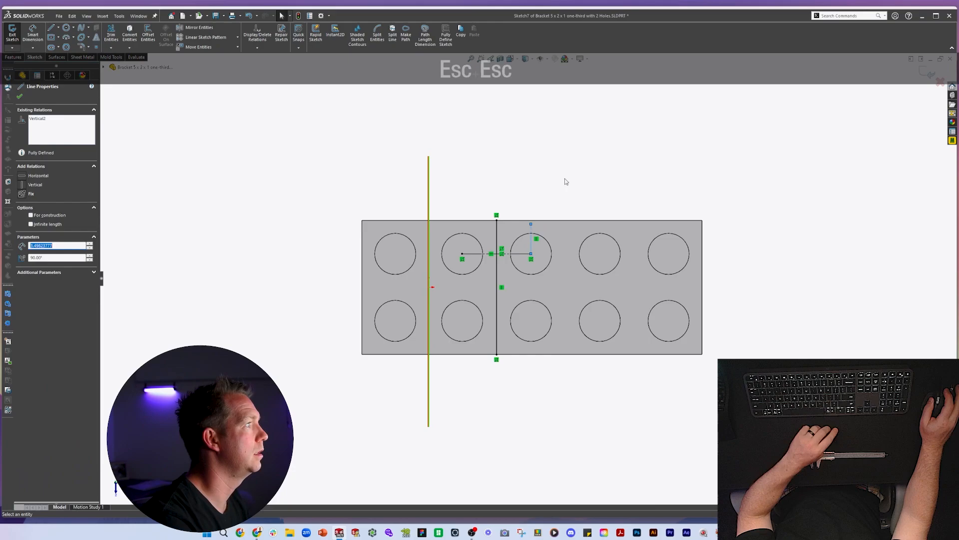
key(Escape)
- Mirror the full-width vertical line about the third stud's construction line and split the plate into three bodies along both lines
key(m)
click(497, 239)
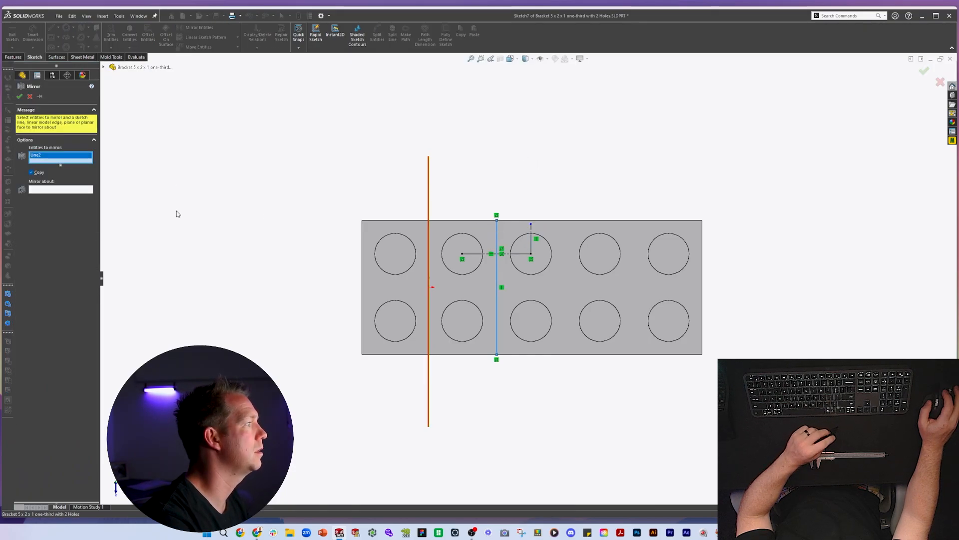
click(48, 189)
click(530, 238)
key(Return)
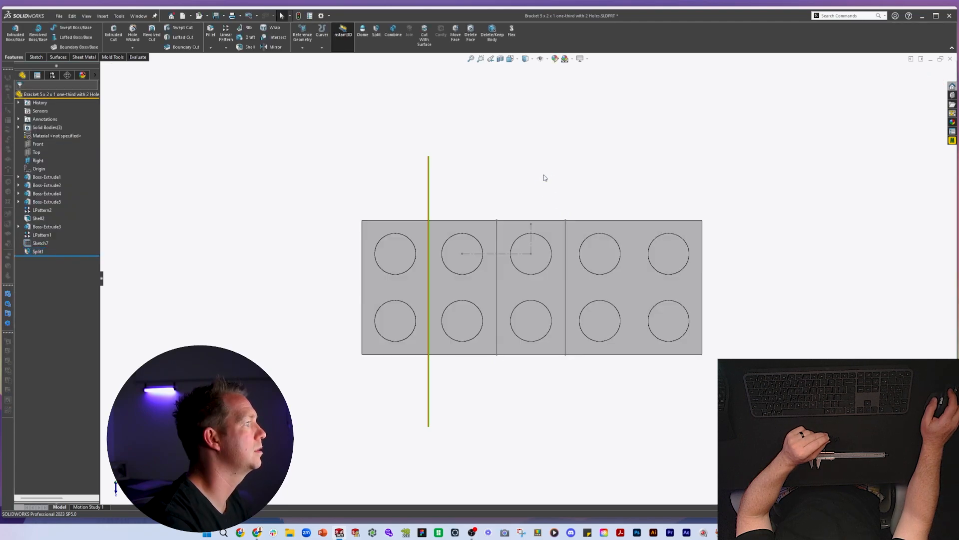
middle_drag(543, 175, 600, 184)
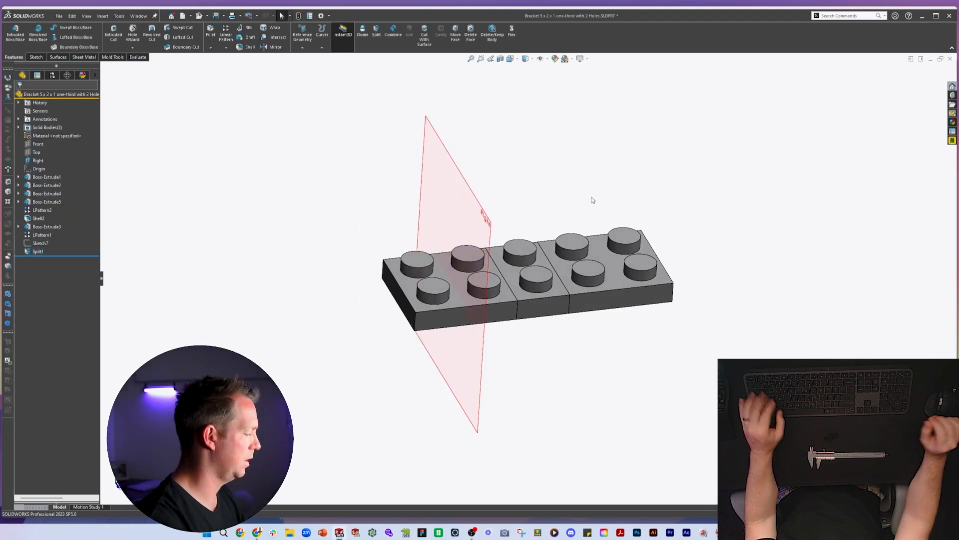
- Switch to the BrickLink page, examine the bracket's stepped profile in the 3D viewer and return to SOLIDWORKS
key(alt+Tab)
click(62, 15)
drag(511, 242, 512, 223)
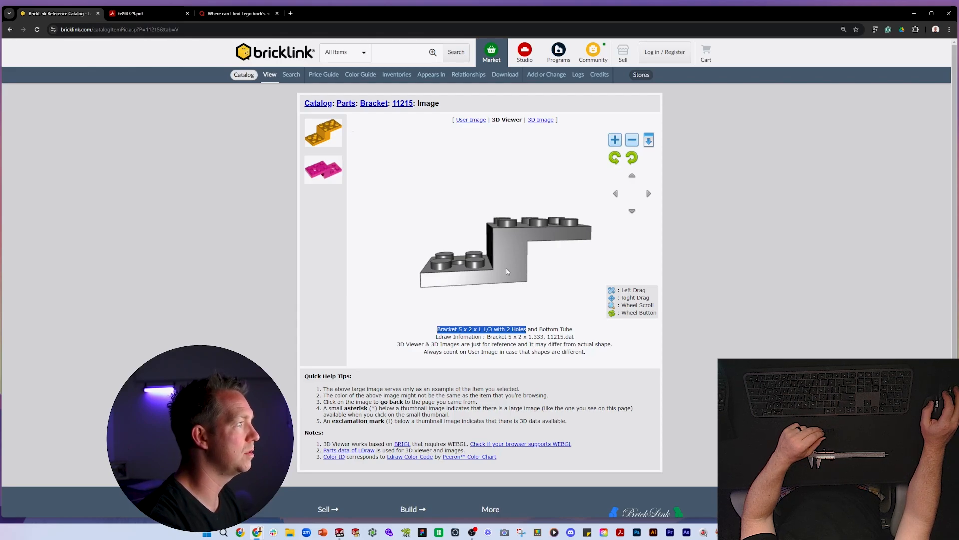
key(alt+Tab)
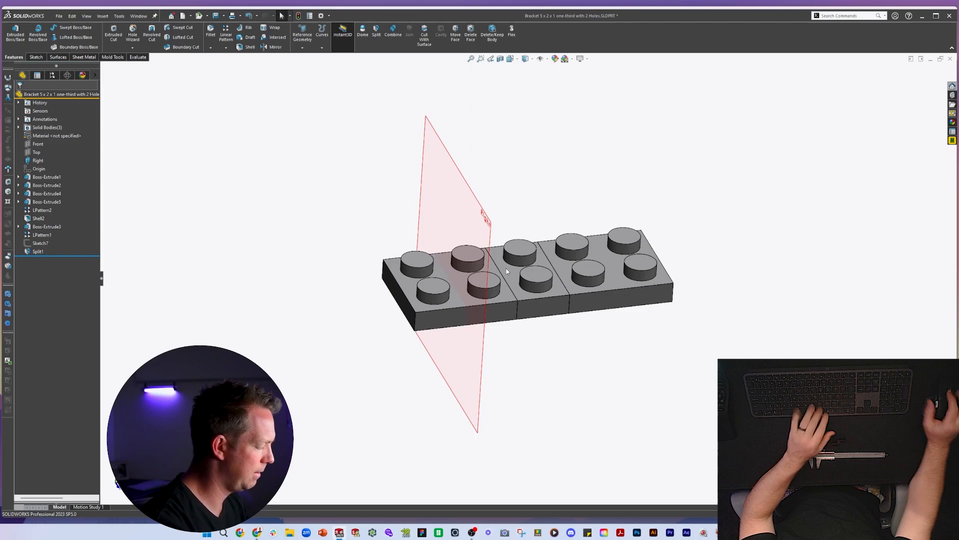
- Make one copy of the plate's middle body in place with Move/Copy Body
key(alt+m)
click(518, 273)
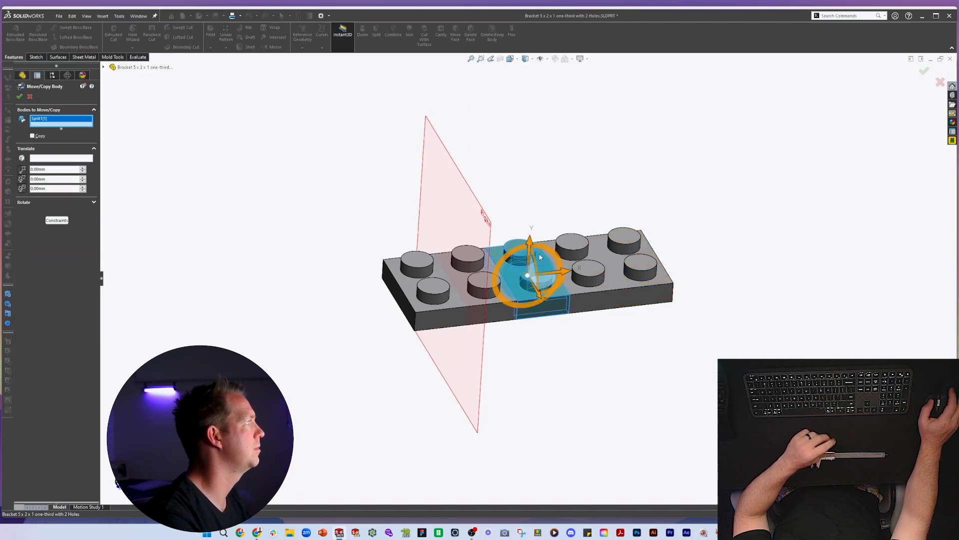
click(34, 136)
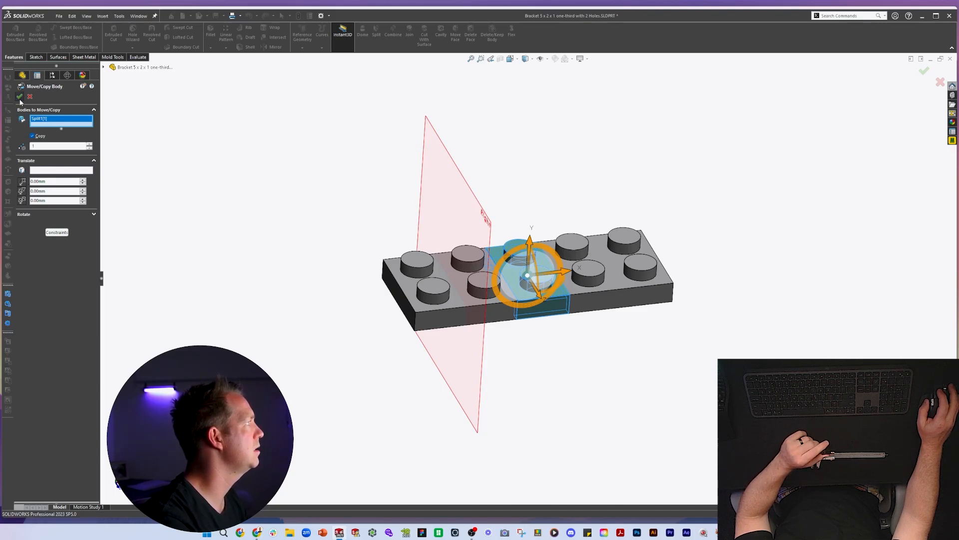
click(20, 97)
- Hide the original middle body Split1[1] in the solid bodies list
click(20, 128)
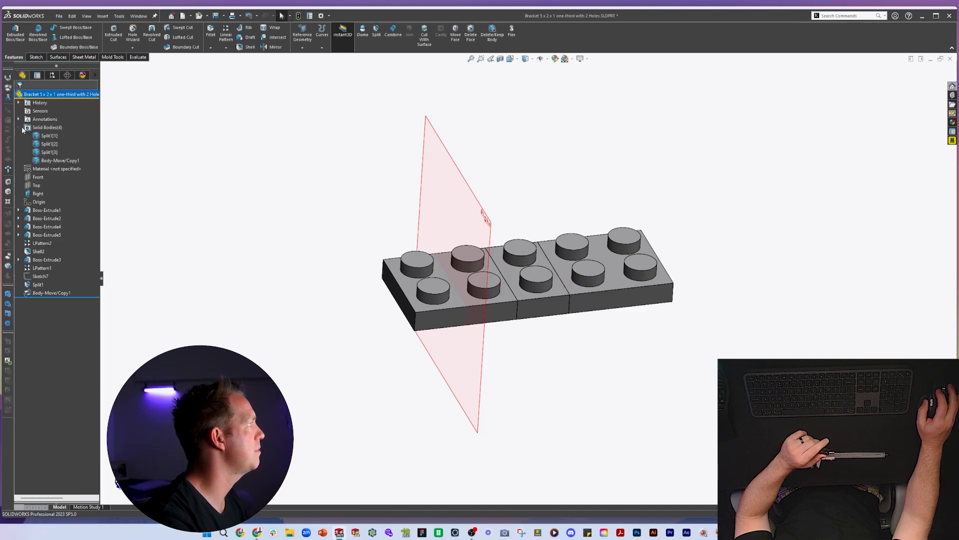
click(50, 151)
click(214, 150)
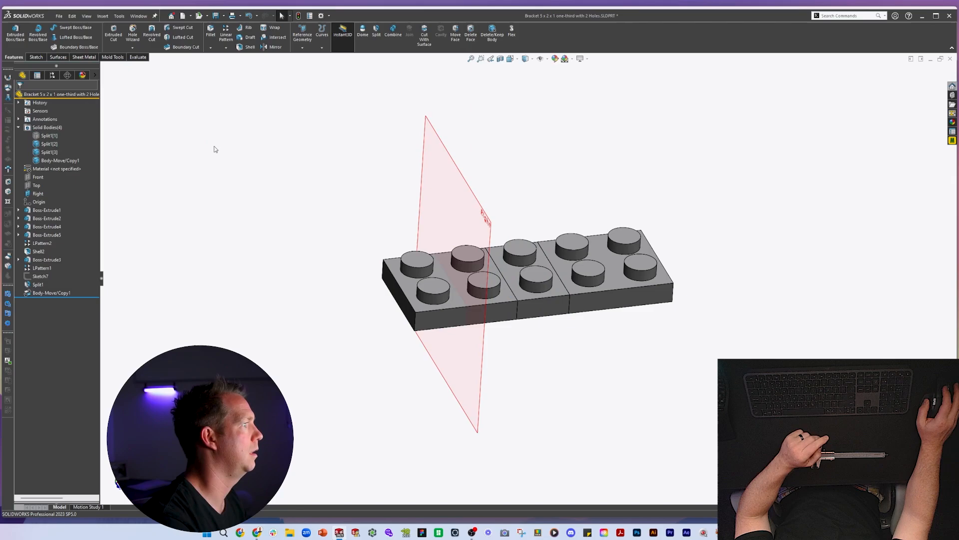
click(50, 136)
scroll(643, 256, down, 2)
click(508, 165)
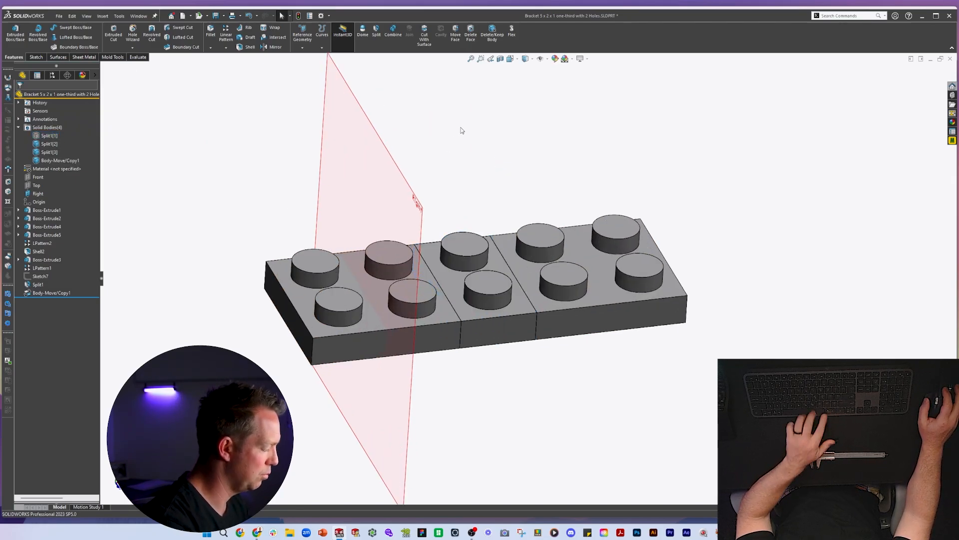
- Check the BrickLink reference and move the copied middle body and the adjoining four-stud end body 10 mm in Y without copying
key(alt+i)
key(alt+m)
click(520, 271)
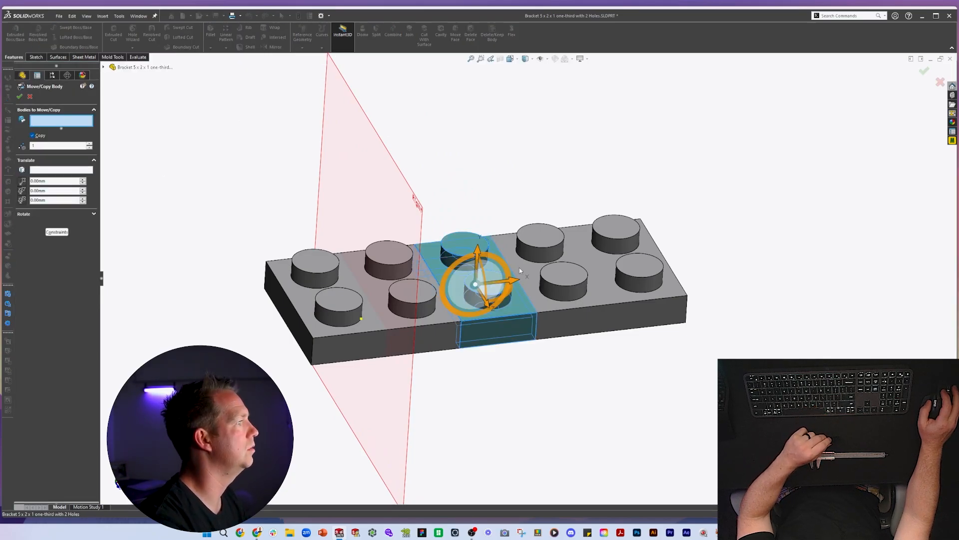
click(586, 259)
click(43, 142)
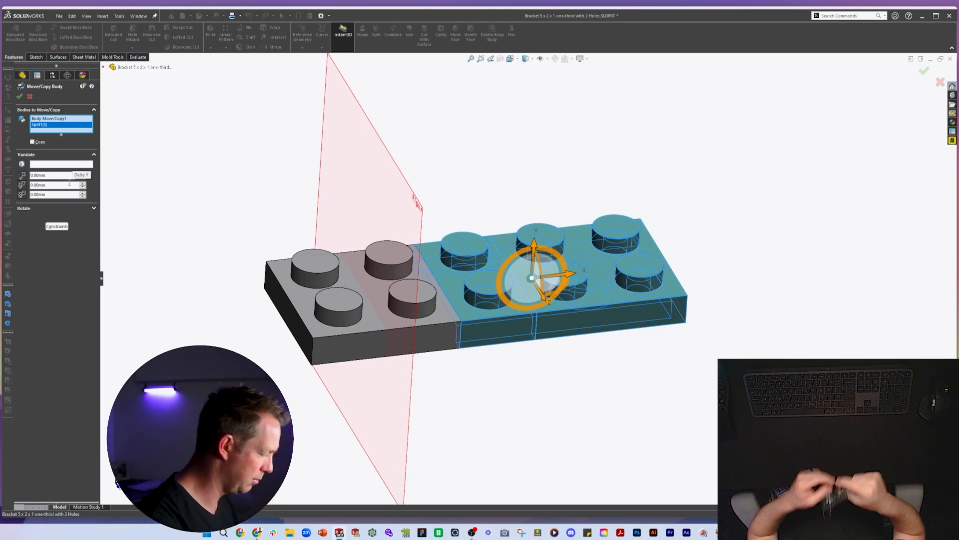
key(alt+Tab)
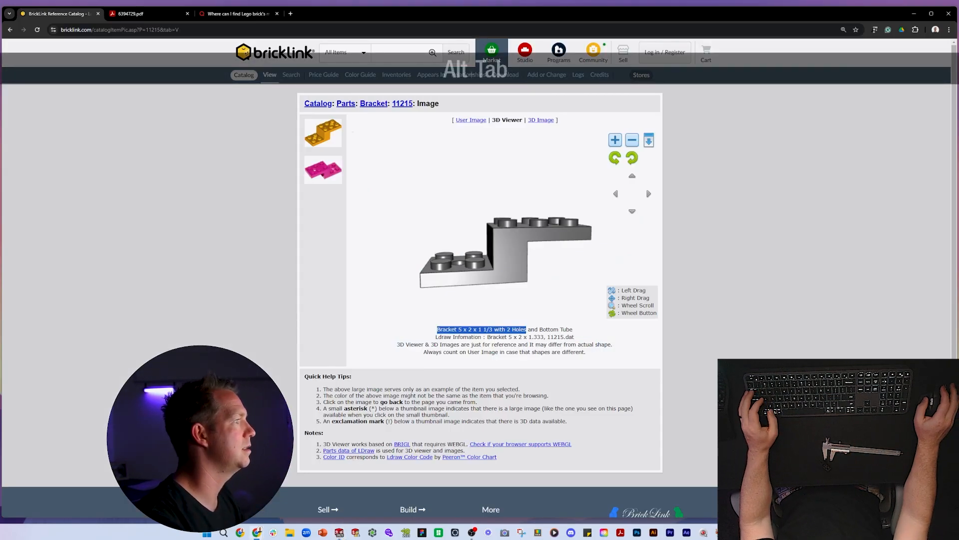
drag(448, 222, 489, 271)
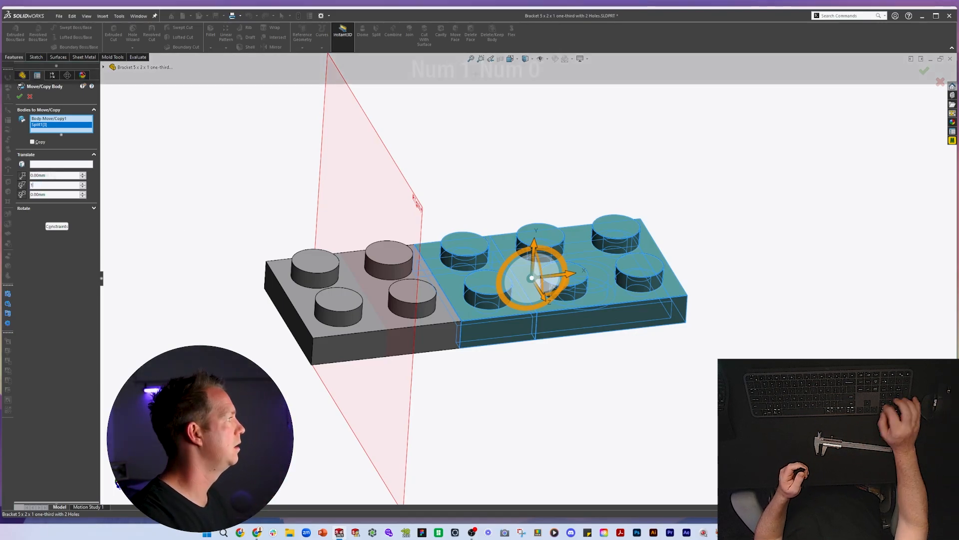
text(10)
key(Return)
- Show the hidden original middle body Split1[1] again
click(50, 135)
click(61, 113)
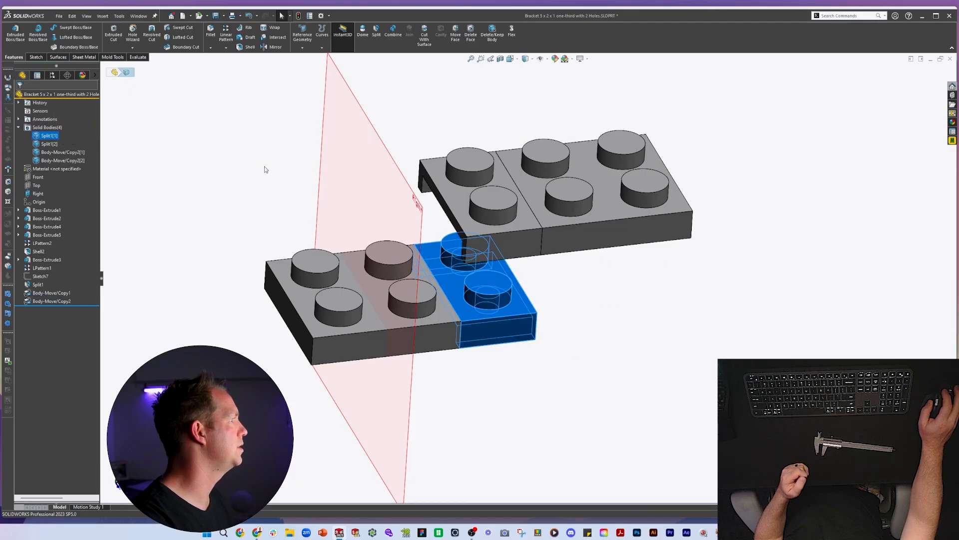
click(266, 169)
- Isolate the raised middle body and start a sketch on its recessed underside face, viewed square on
scroll(527, 278, up, 1)
middle_drag(600, 287, 579, 290)
middle_drag(530, 269, 508, 227)
click(507, 227)
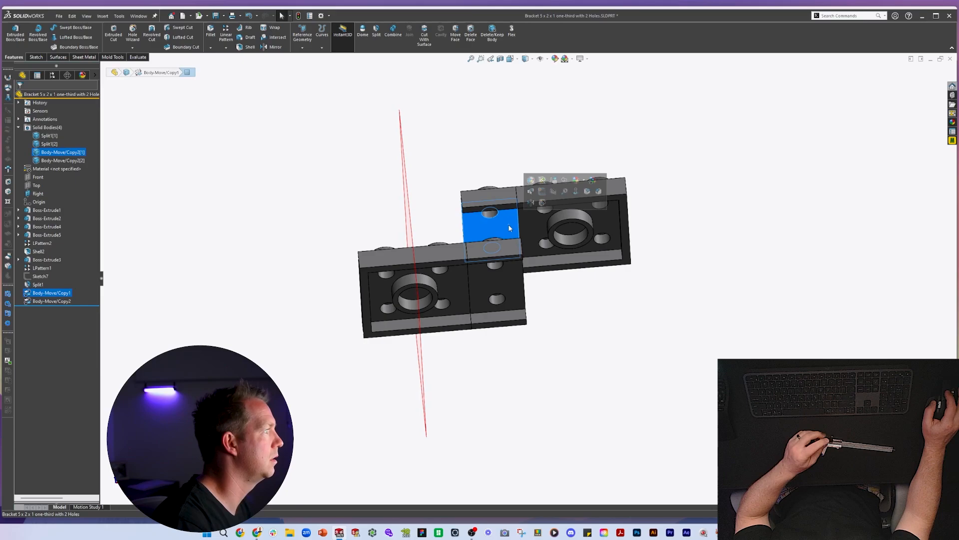
key(i)
click(543, 193)
key(space)
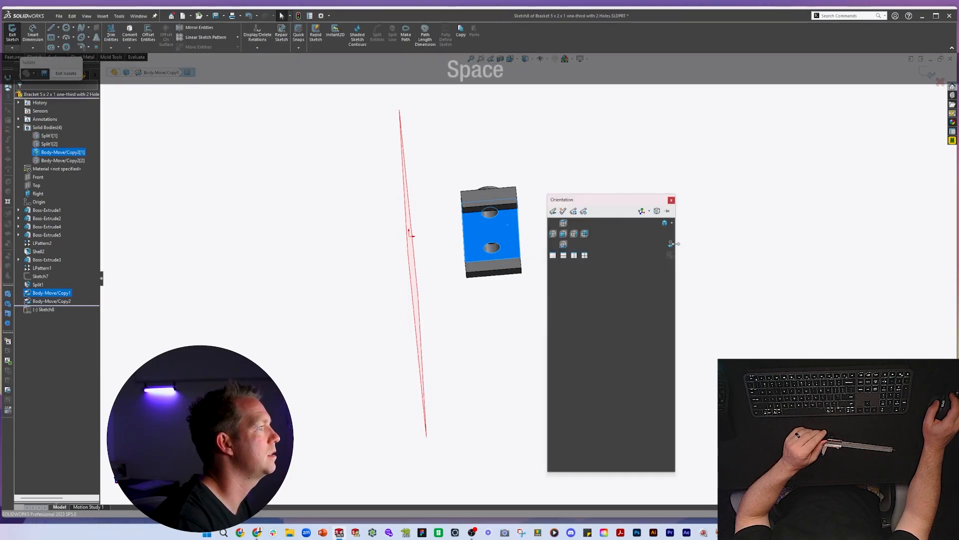
click(671, 242)
click(546, 119)
- Sketch a rectangle over the isolated body's full outline and a second, narrower one inside it between the two end wall edges
key(r)
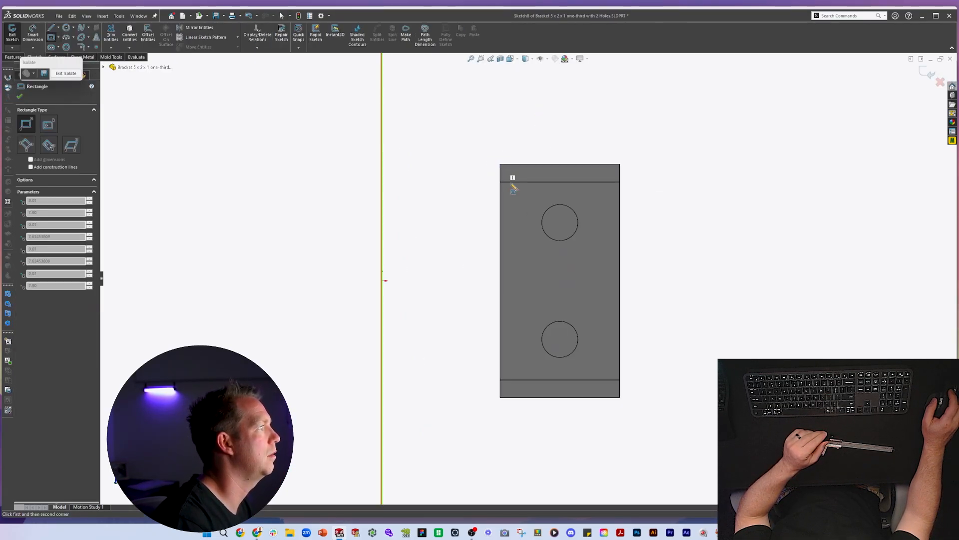
click(500, 164)
click(620, 398)
click(517, 182)
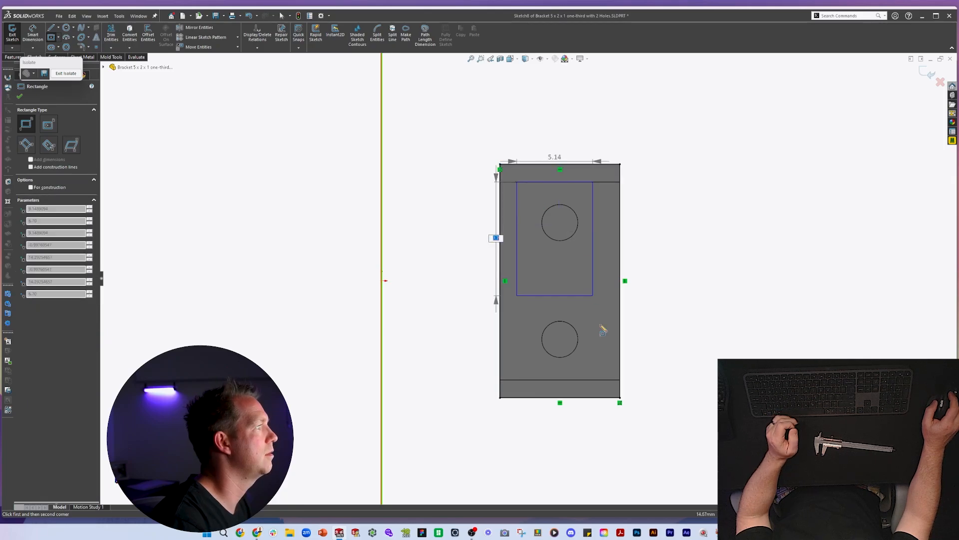
click(606, 379)
key(Escape)
key(Escape)
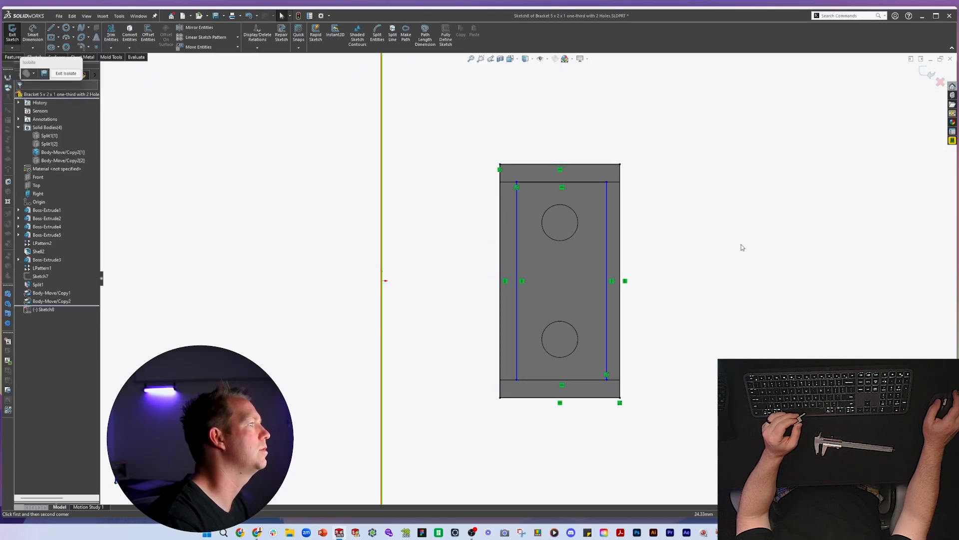
- Draw two short lines linking the inner and outer rectangles, one across the upper gap and one across the right-hand gap
click(564, 165)
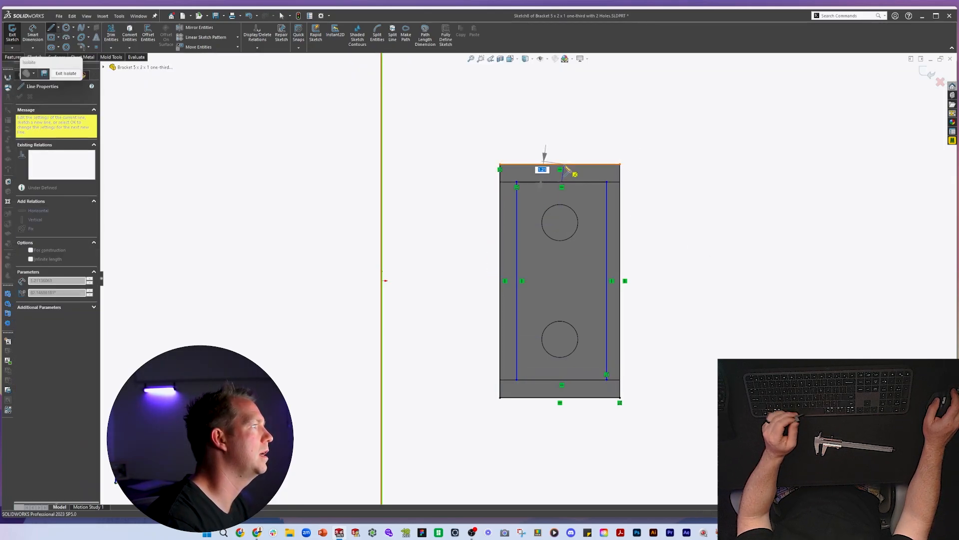
key(Escape)
key(Escape)
key(Escape)
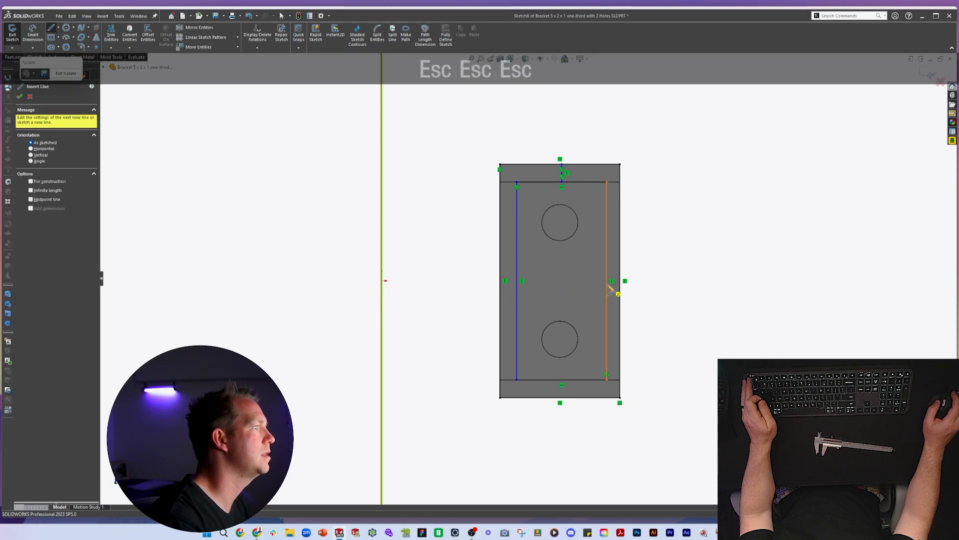
click(607, 281)
click(620, 280)
key(Escape)
key(Escape)
key(Escape)
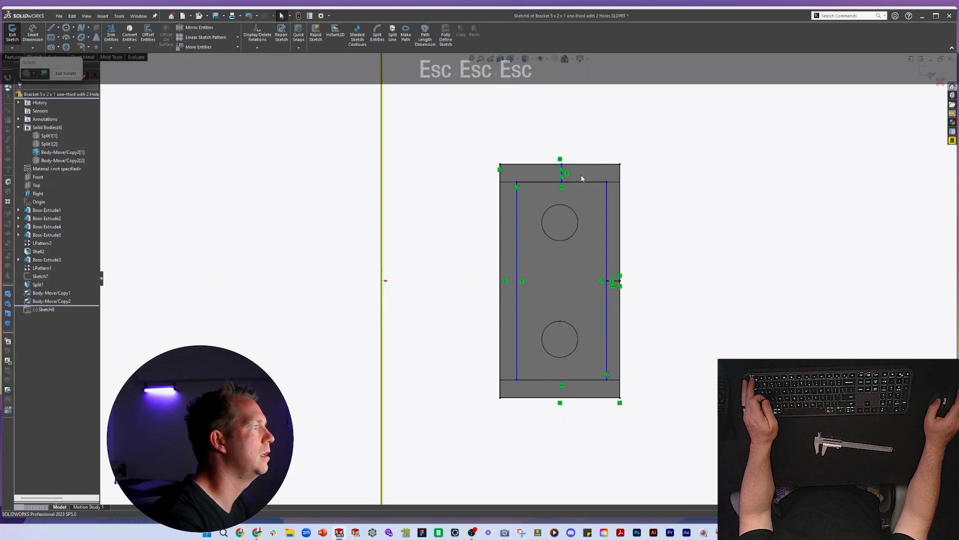
- Make the two short gap lines equal in length and fully constrain the inner rectangle within the outline
scroll(582, 179, down, 3)
click(537, 193)
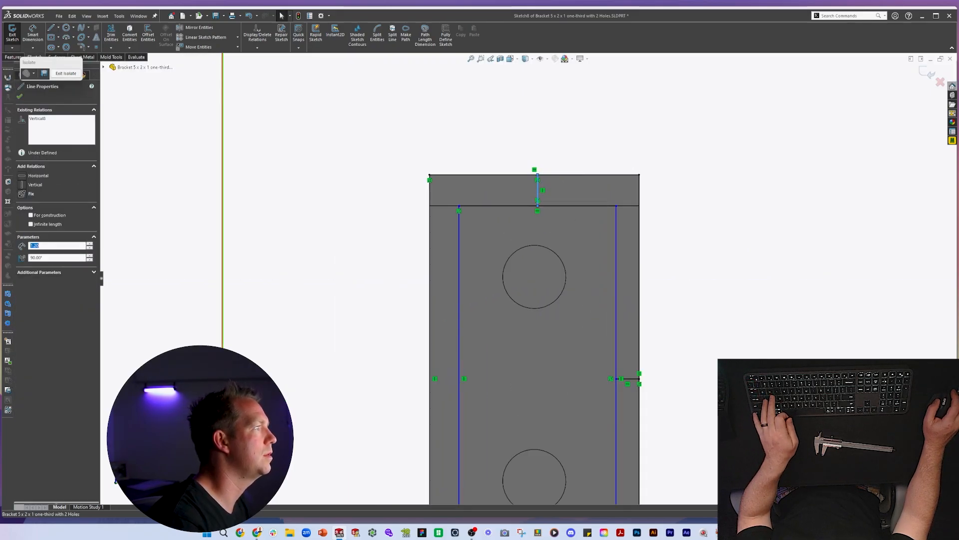
ctrl+click(627, 378)
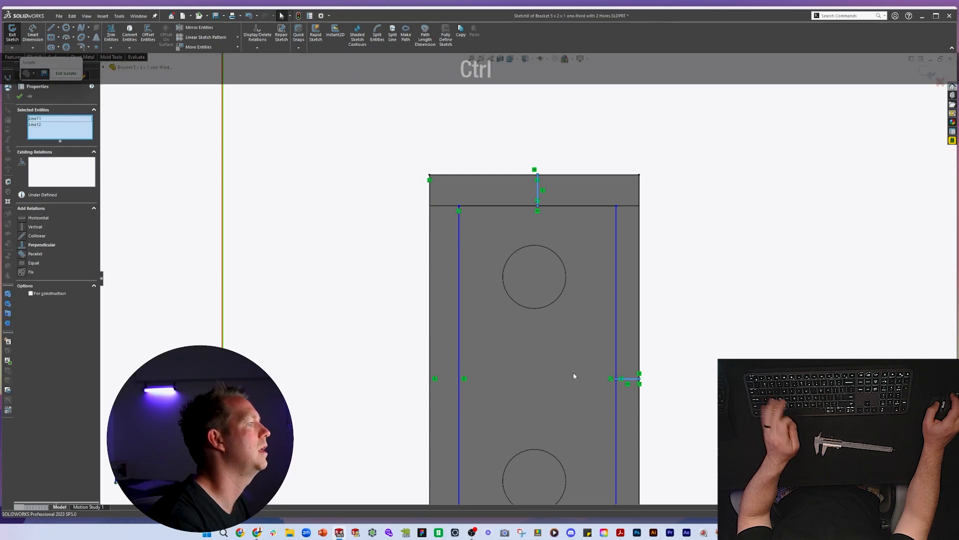
click(33, 262)
scroll(590, 183, down, 1)
key(Escape)
mouse_move(503, 204)
mouse_down()
mouse_move(482, 207)
mouse_move(499, 204)
mouse_up()
click(428, 150)
- With all bodies visible, extrude the frame sketch Up To Surface to the bottom rim face of the lower middle body, merging the result
scroll(528, 276, up, 4)
mouse_move(553, 261)
middle_down()
mouse_move(500, 300)
mouse_move(487, 345)
middle_up()
scroll(488, 345, up, 2)
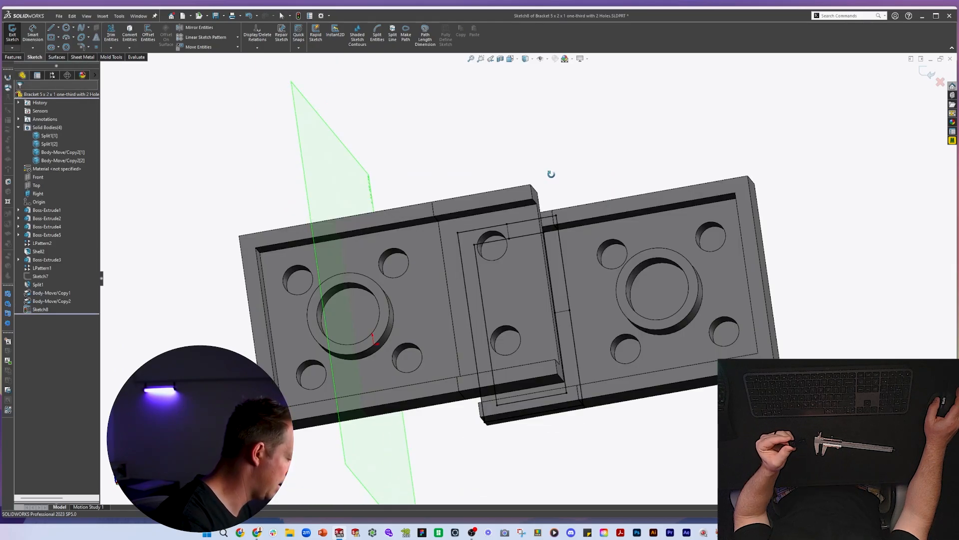
middle_drag(551, 174, 529, 210)
click(14, 57)
click(15, 33)
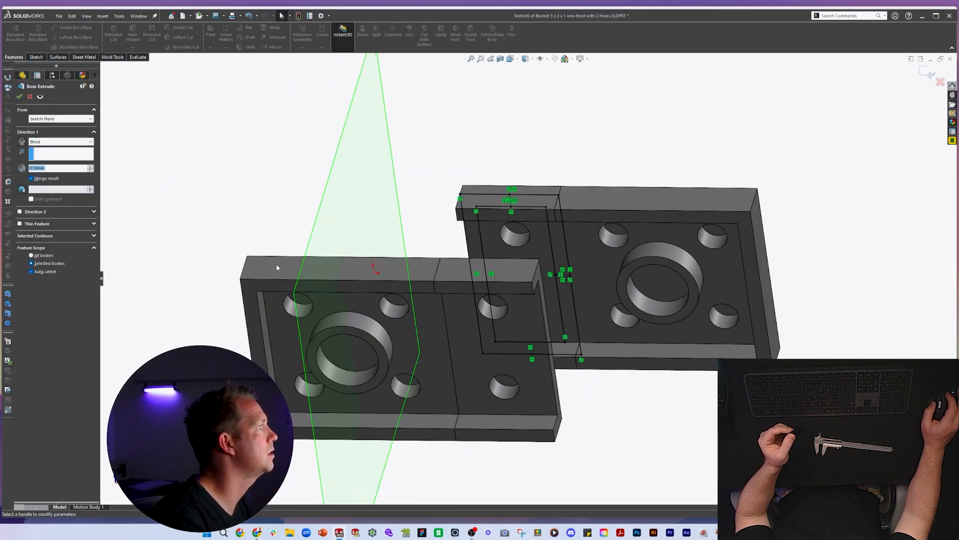
click(62, 142)
click(45, 162)
click(547, 435)
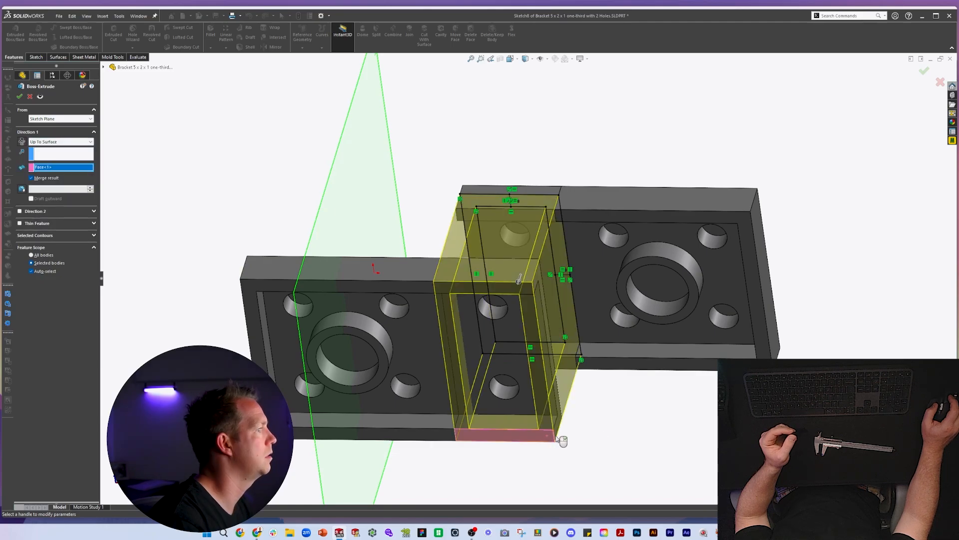
middle_drag(589, 336, 515, 282)
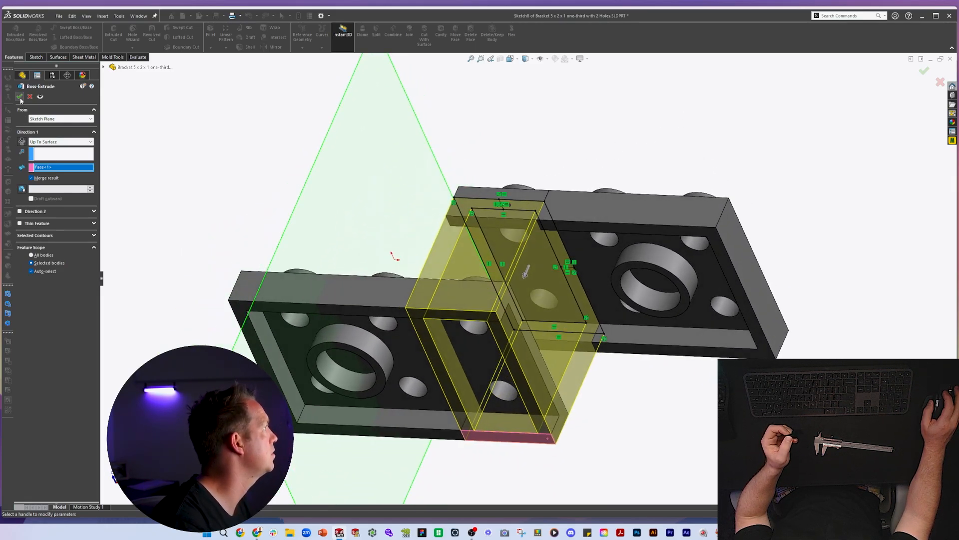
click(20, 96)
- Review the new boss extrusion's definition and inspect the merged bracket from its side and underside
click(46, 284)
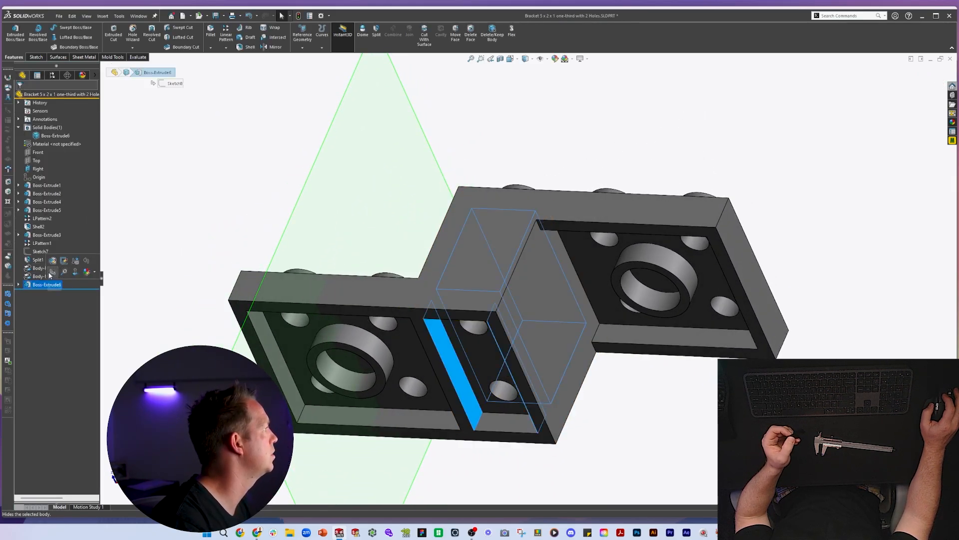
click(51, 259)
click(20, 96)
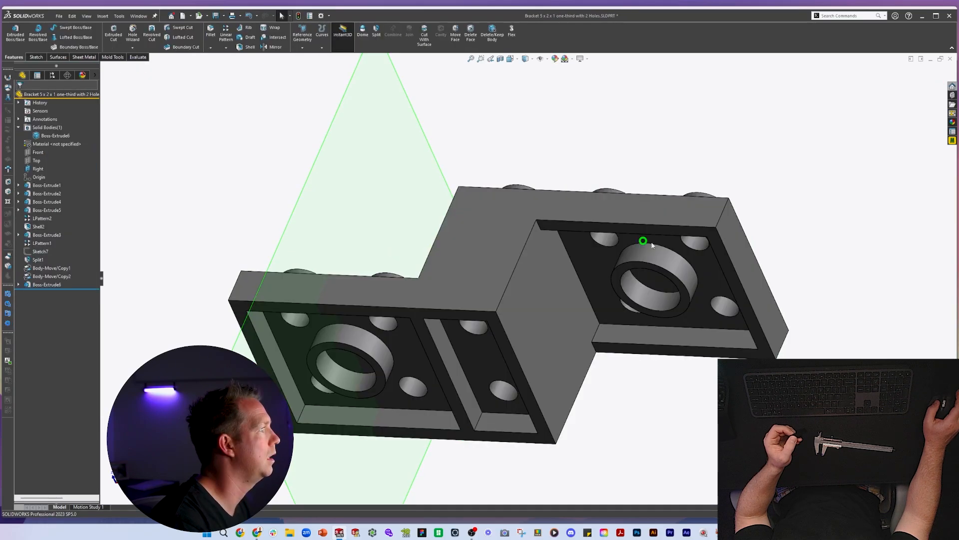
middle_drag(642, 244, 450, 371)
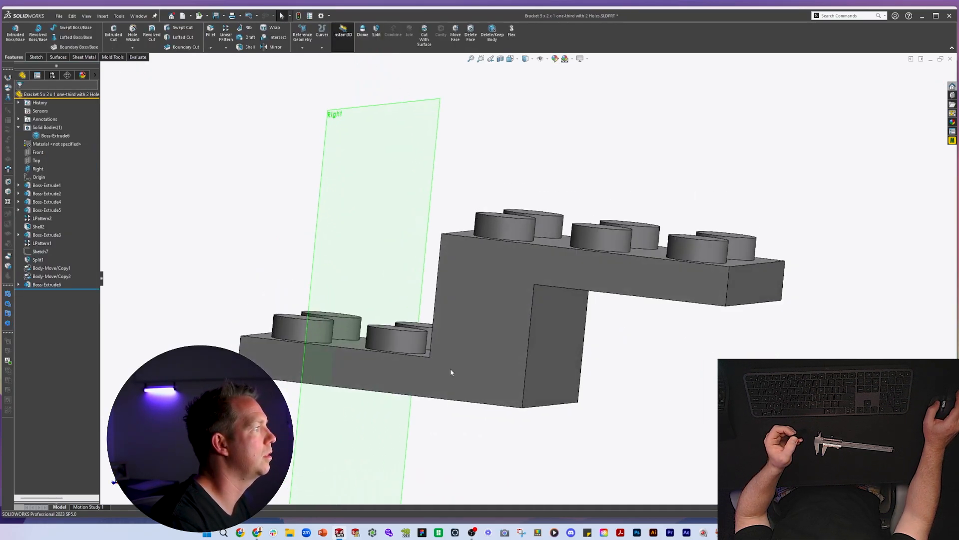
middle_drag(569, 322, 451, 200)
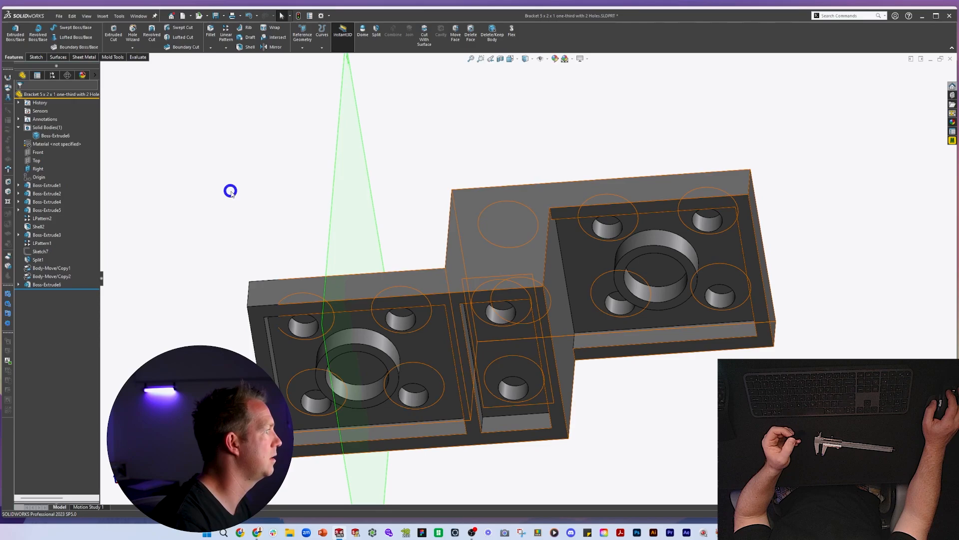
- Extrude-cut the inner rectangle contour of the boss extrusion's sketch Through All to hollow out the middle section
click(19, 284)
click(49, 293)
middle_drag(537, 281, 520, 281)
scroll(519, 280, up, 3)
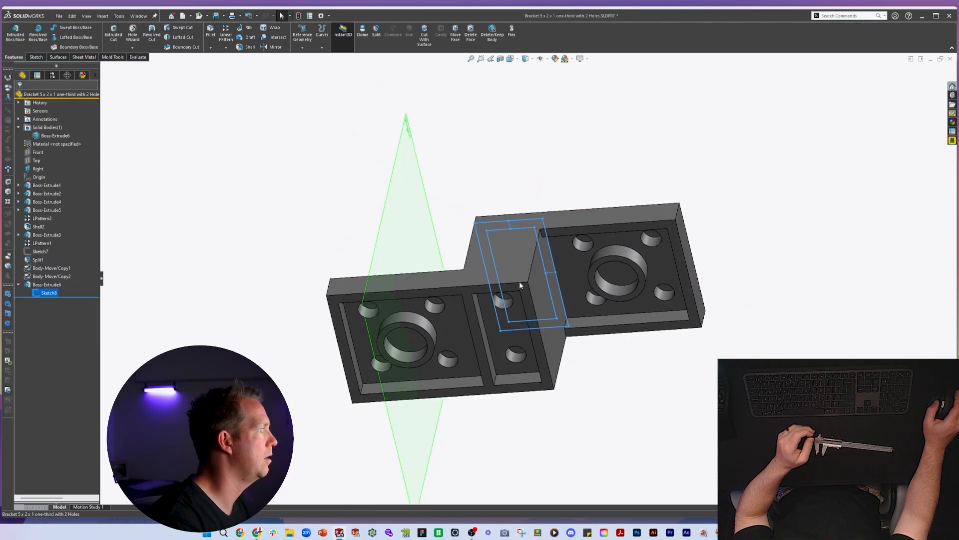
scroll(520, 281, down, 2)
key(shift+e)
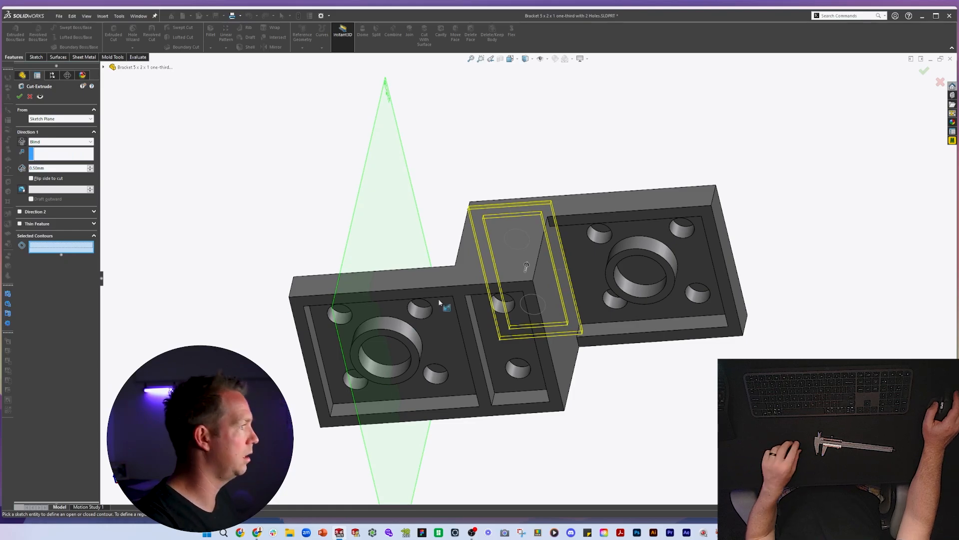
click(544, 225)
click(50, 142)
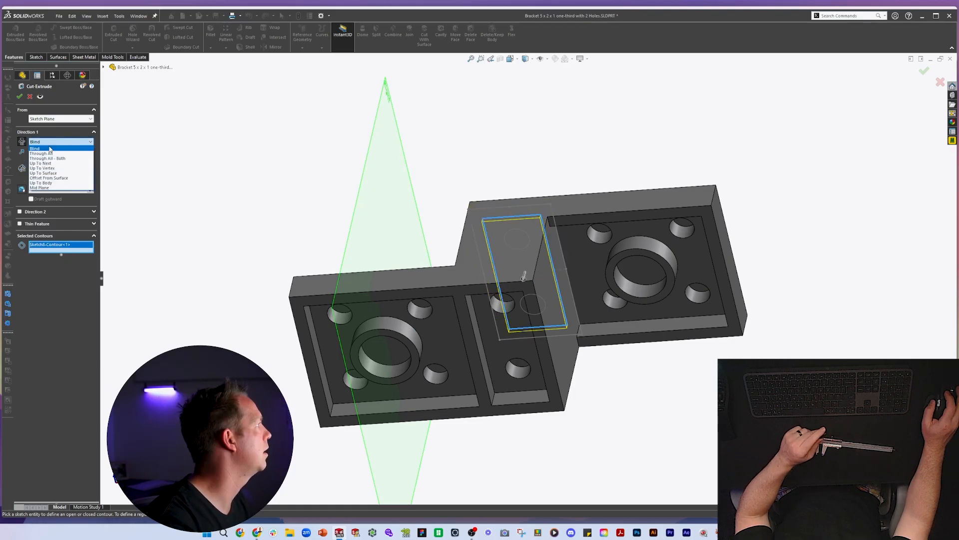
click(50, 154)
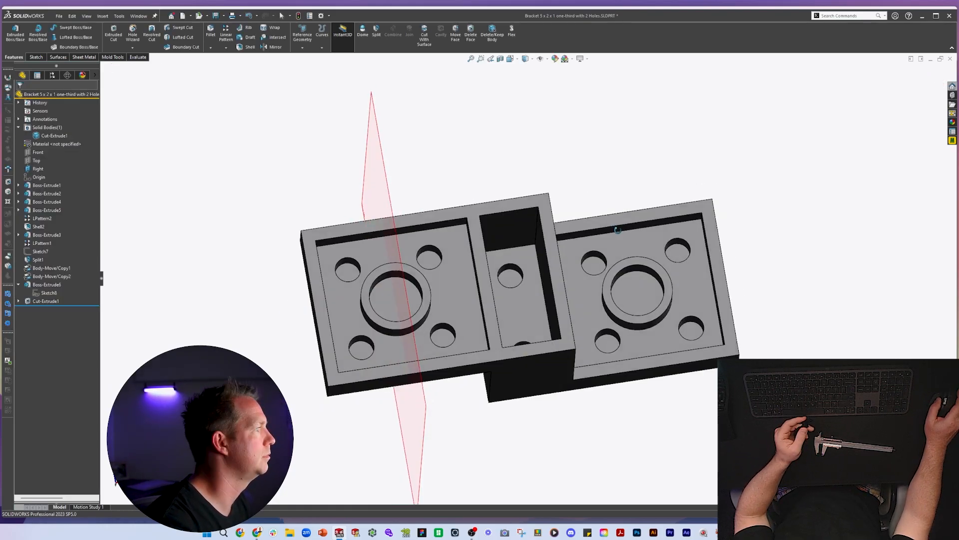
- Inspect the hollow middle section and compare it with the bracket's underside in the BrickLink 3D viewer
mouse_move(614, 228)
middle_down()
mouse_move(614, 214)
mouse_move(611, 224)
middle_up()
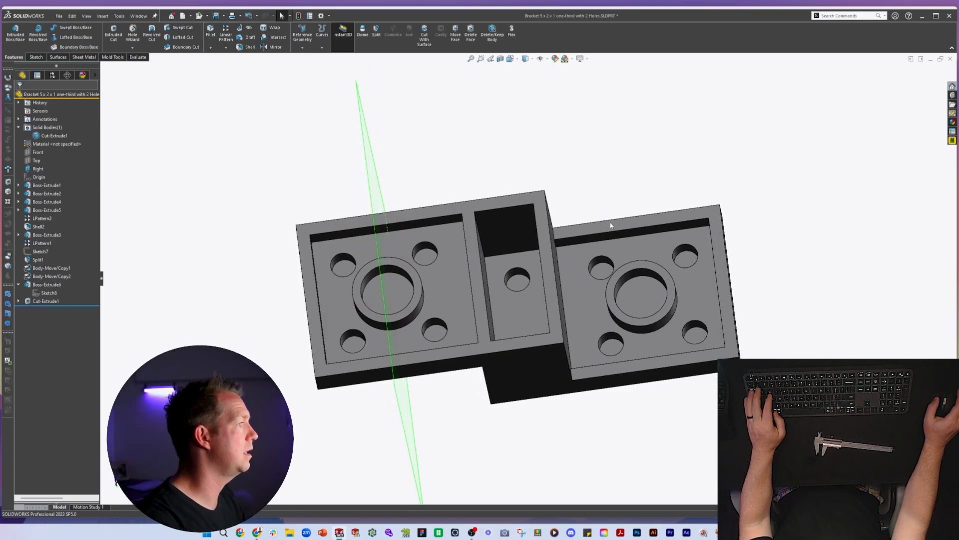
key(alt+Tab)
drag(541, 303, 506, 233)
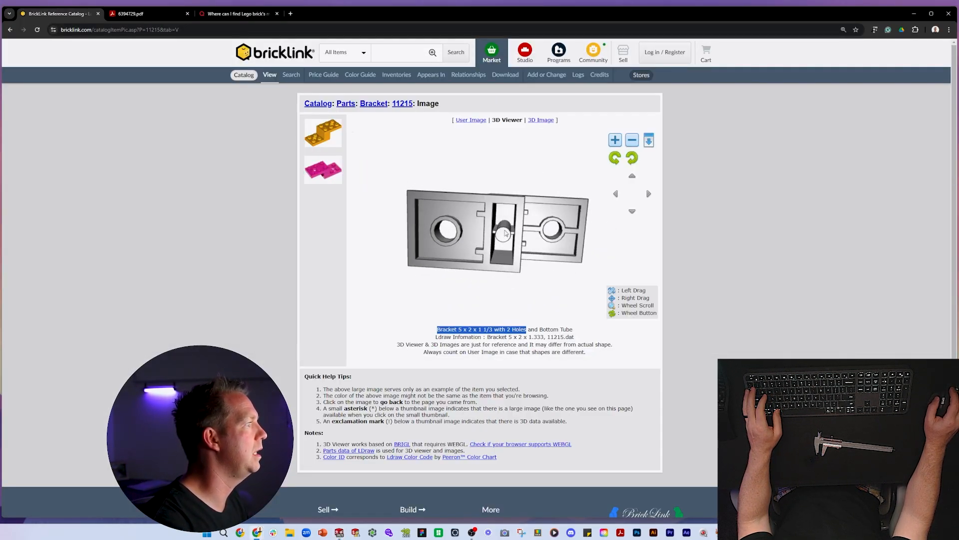
key(alt+Tab)
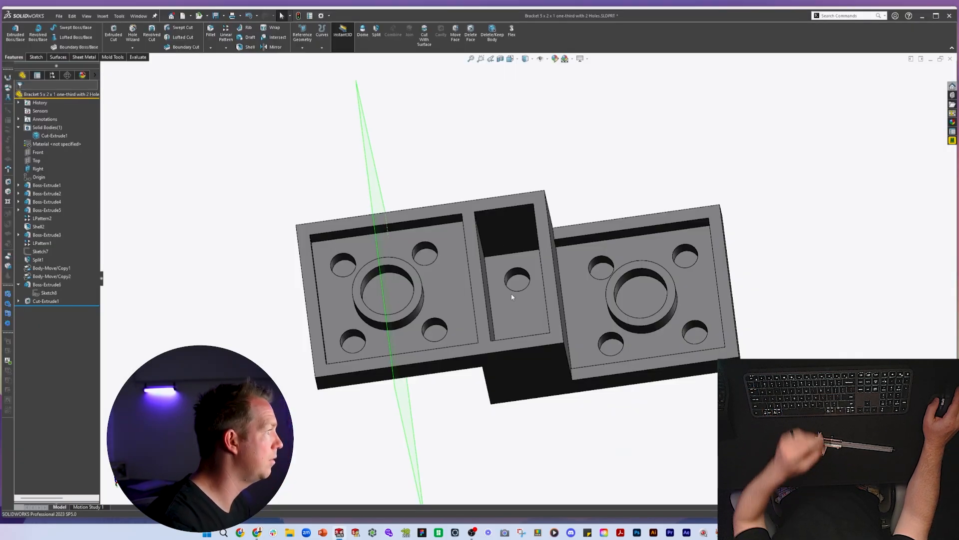
- Sketch a 3 mm diameter circle in the middle pocket, aligned vertically with the end edge's midpoint and horizontally with the origin
scroll(523, 278, down, 2)
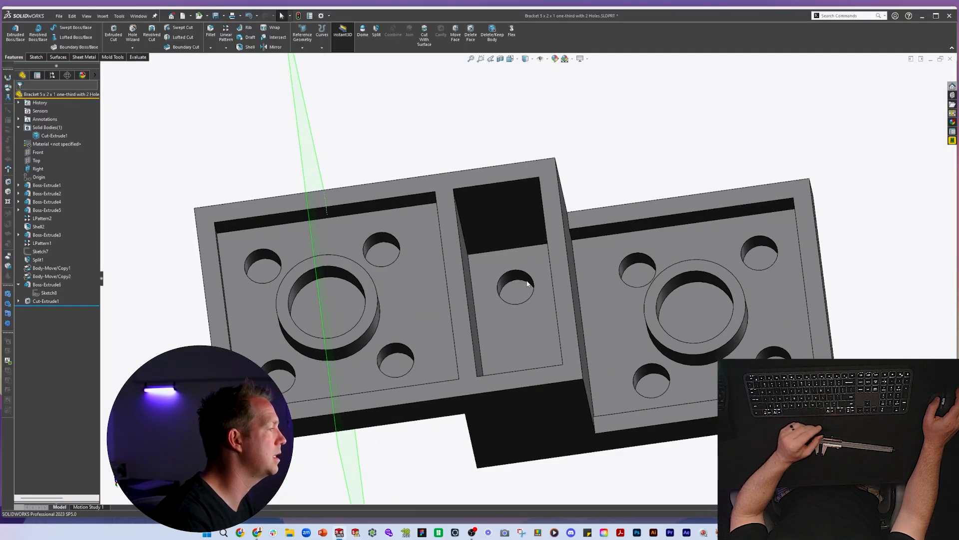
click(526, 284)
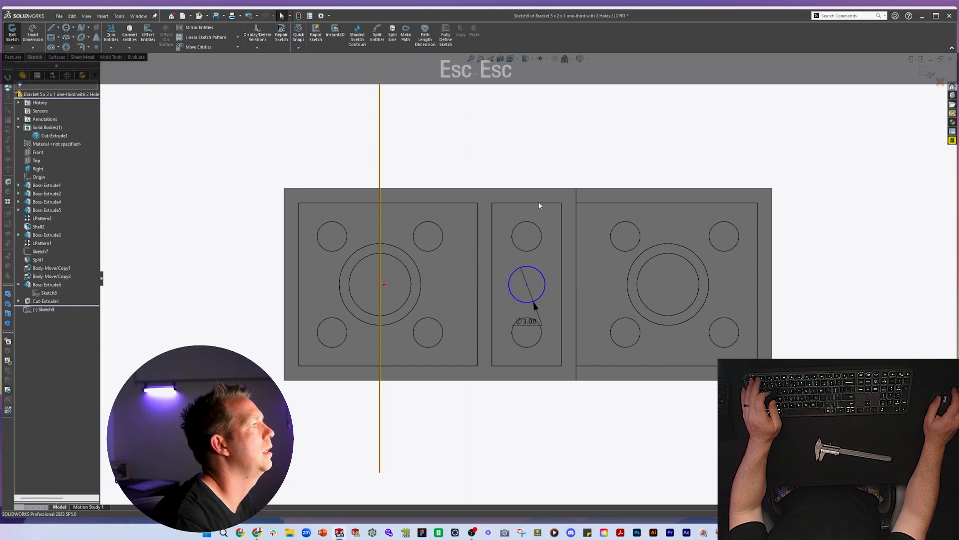
right_click(539, 202)
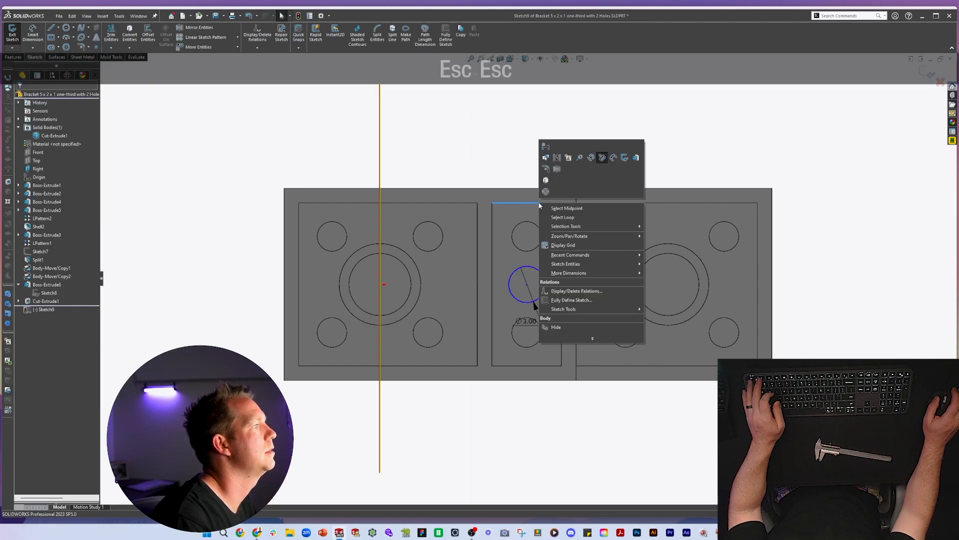
click(578, 211)
ctrl+click(527, 286)
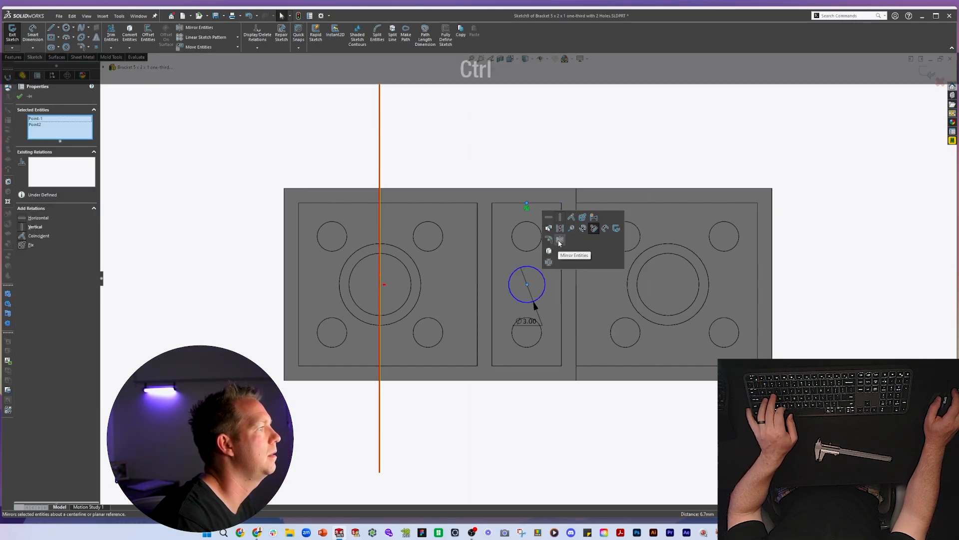
click(559, 240)
click(381, 284)
click(476, 159)
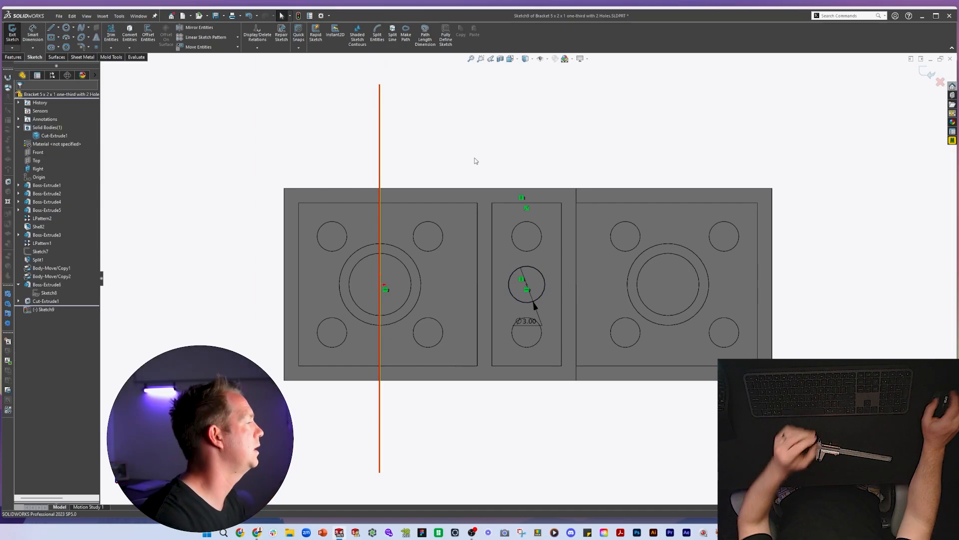
- Extrude the 3 mm circle Up To Surface to the bracket's bottom rim face as a merged pin
right_drag(475, 160, 520, 197)
middle_drag(520, 196, 567, 184)
click(581, 172)
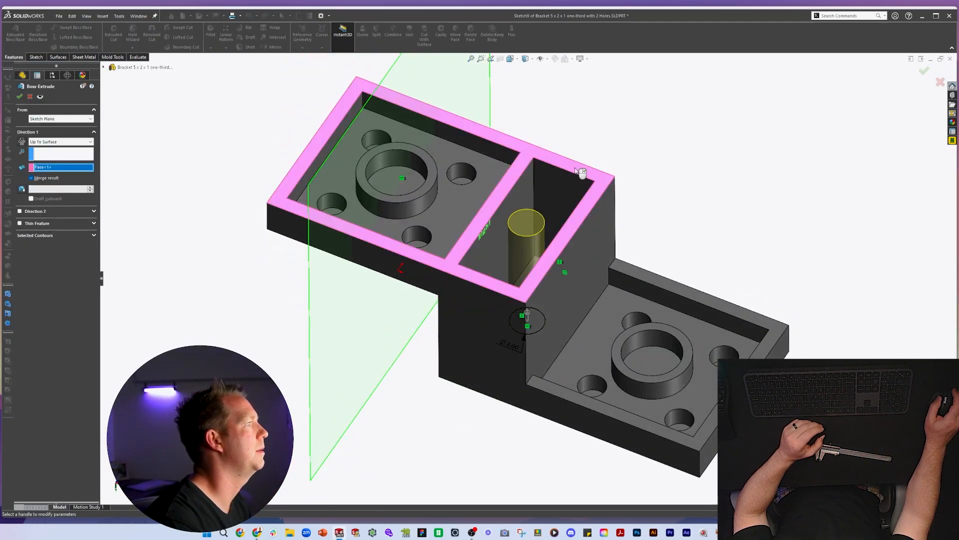
right_click(576, 168)
- Sketch a horizontal line on the middle pocket's floor face, joining the midpoints of its two long side edges through the pin
click(555, 235)
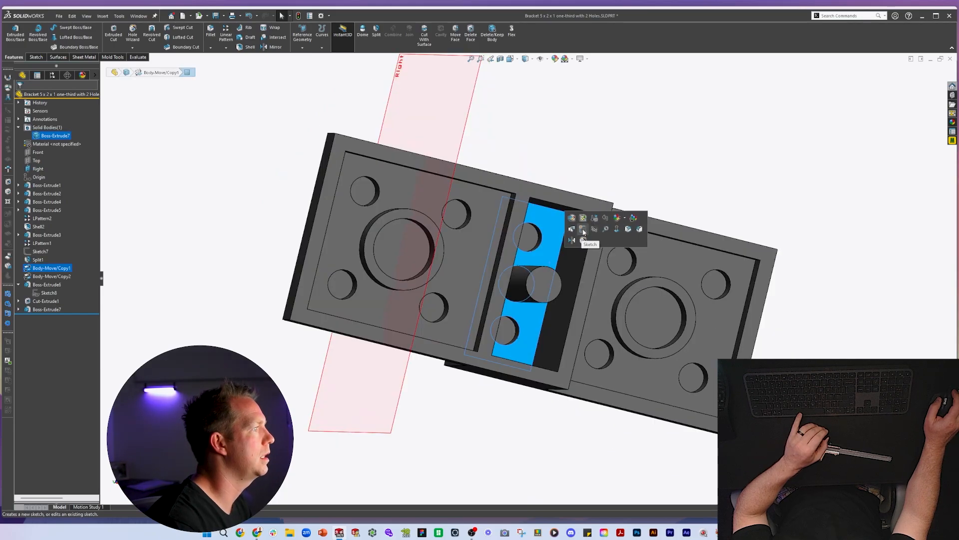
click(581, 229)
key(space)
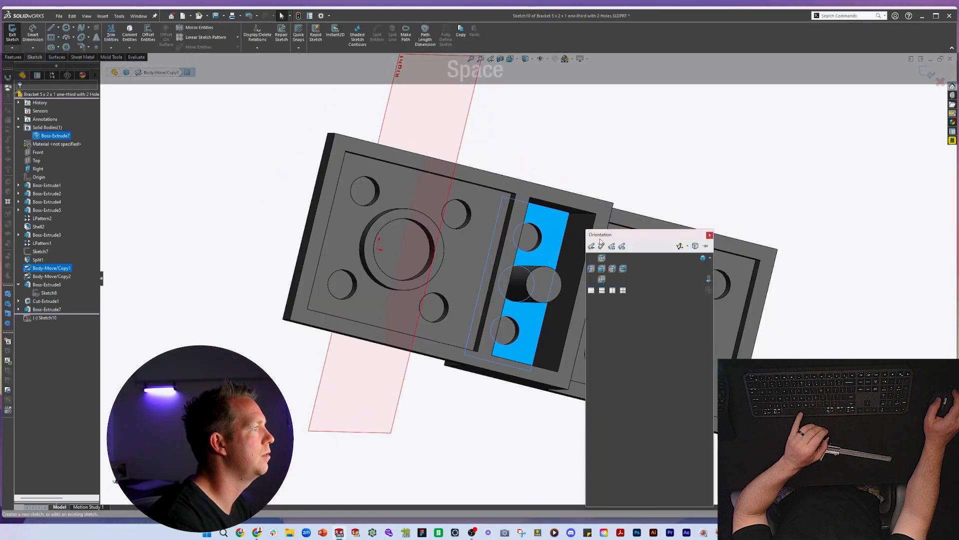
click(707, 279)
key(l)
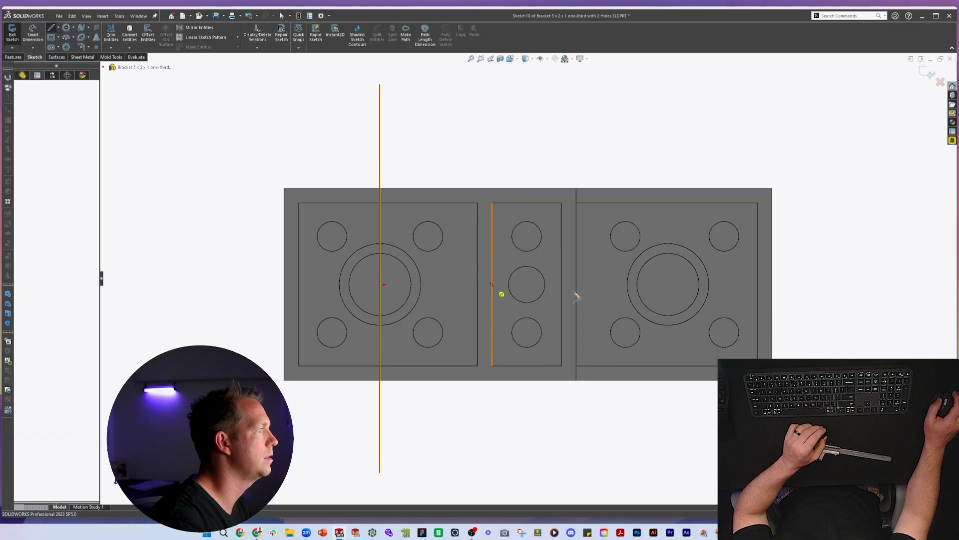
click(492, 284)
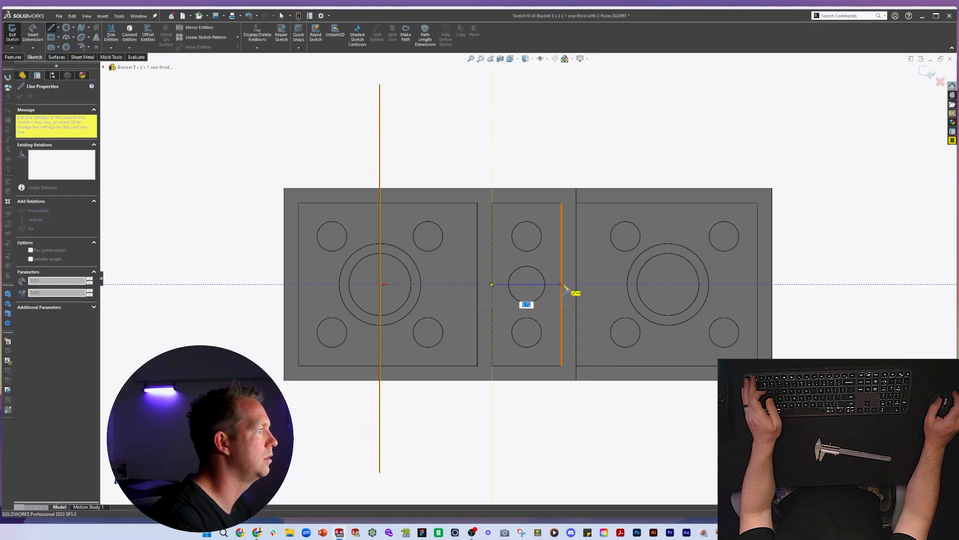
click(562, 284)
key(Escape)
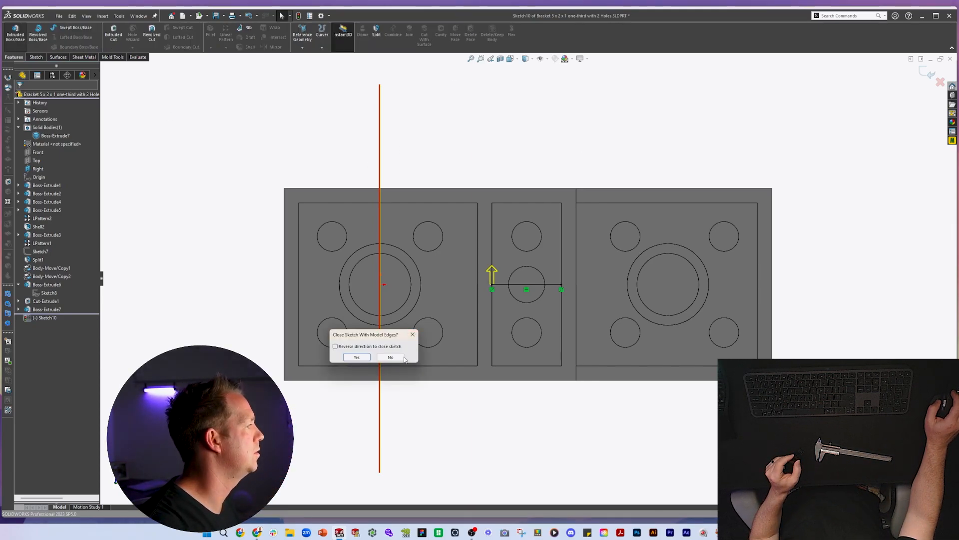
- Extrude the open line as a 1 mm mid-plane thin rib, ending 2 mm offset from the bottom rim face, merged with the body
click(402, 357)
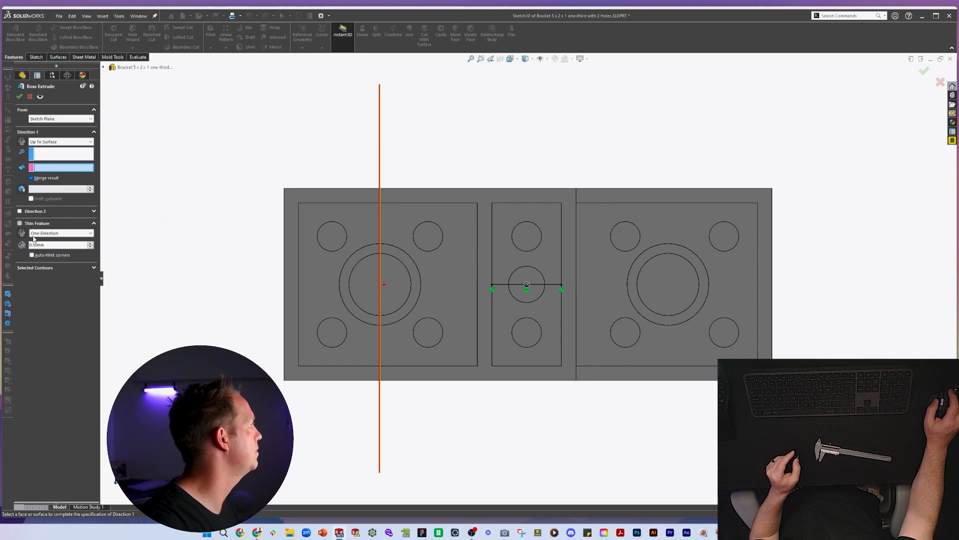
scroll(480, 299, down, 1)
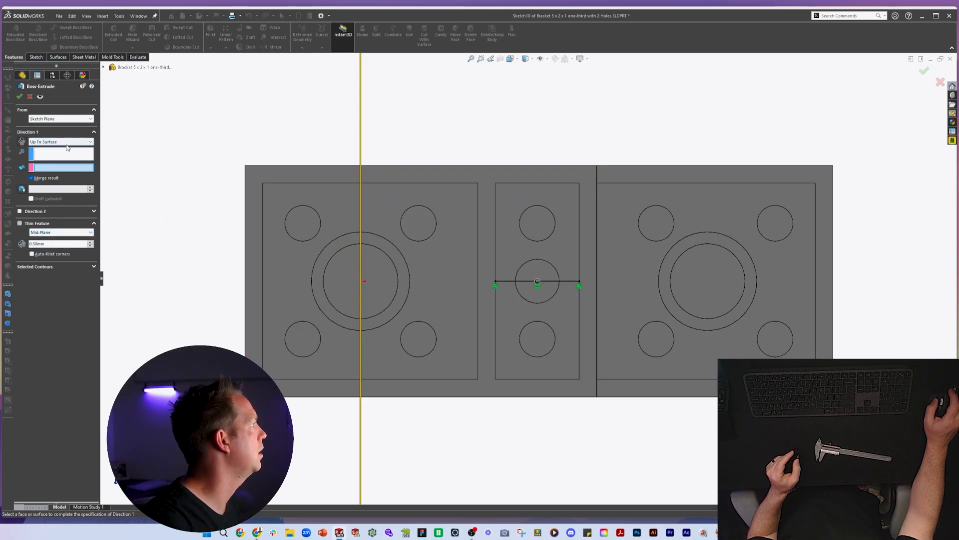
click(60, 141)
click(64, 176)
middle_drag(524, 235, 502, 187)
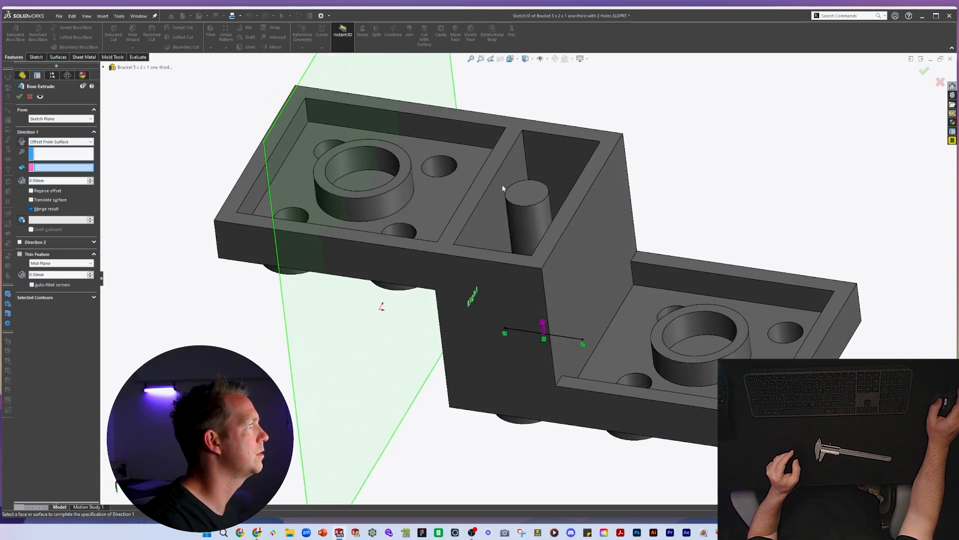
click(491, 175)
click(90, 178)
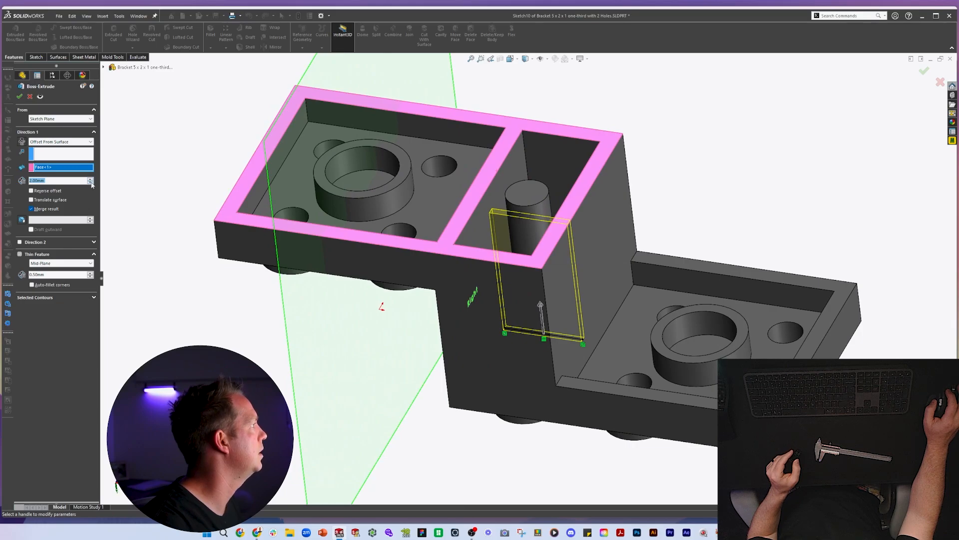
middle_drag(637, 232, 600, 314)
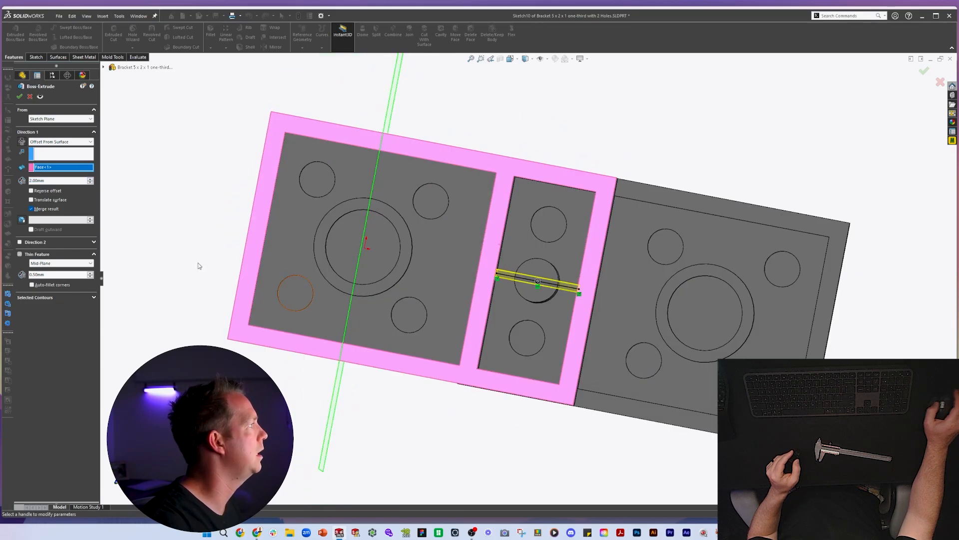
click(90, 273)
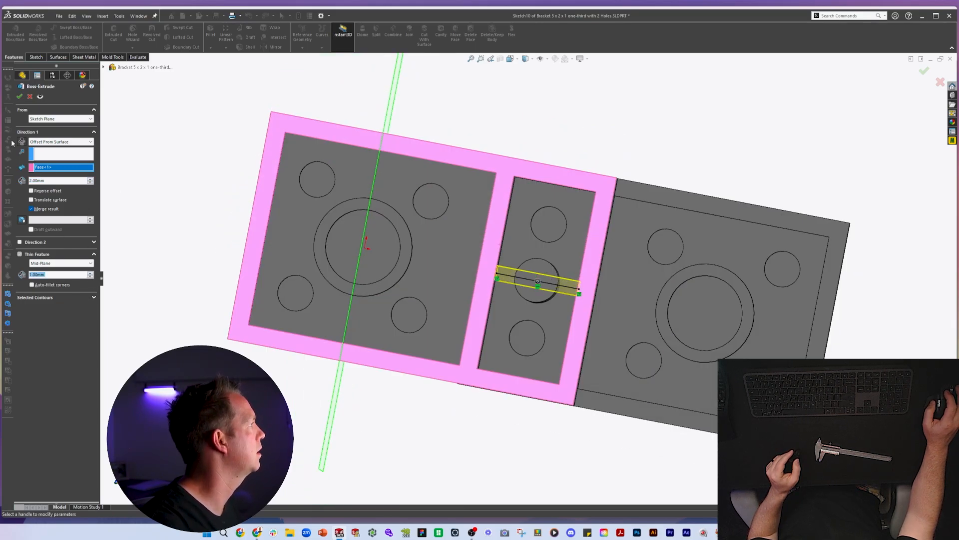
click(20, 96)
- Inspect the rib and pin in the middle pocket and the bracket from its stud side and underside
scroll(539, 281, up, 3)
middle_drag(539, 281, 565, 440)
scroll(537, 321, down, 1)
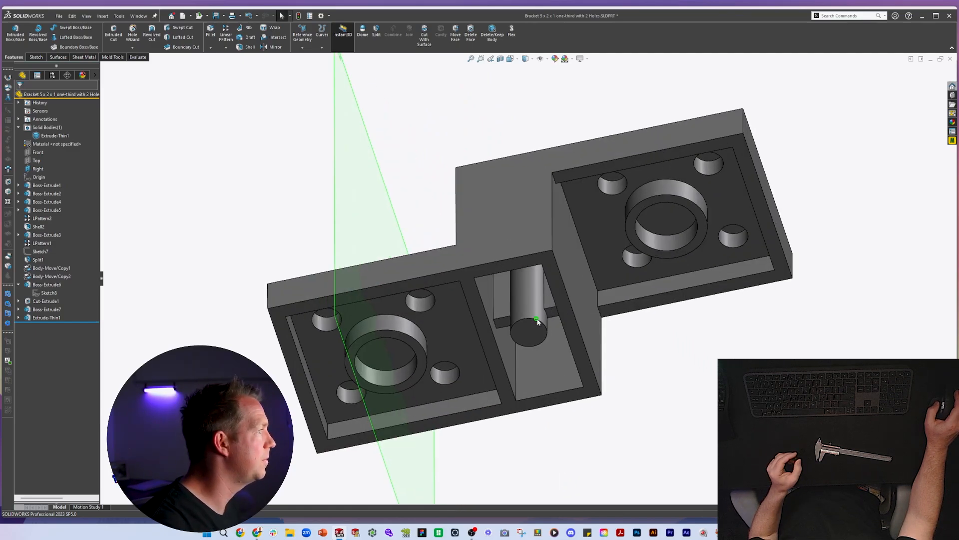
middle_drag(537, 321, 485, 204)
click(510, 274)
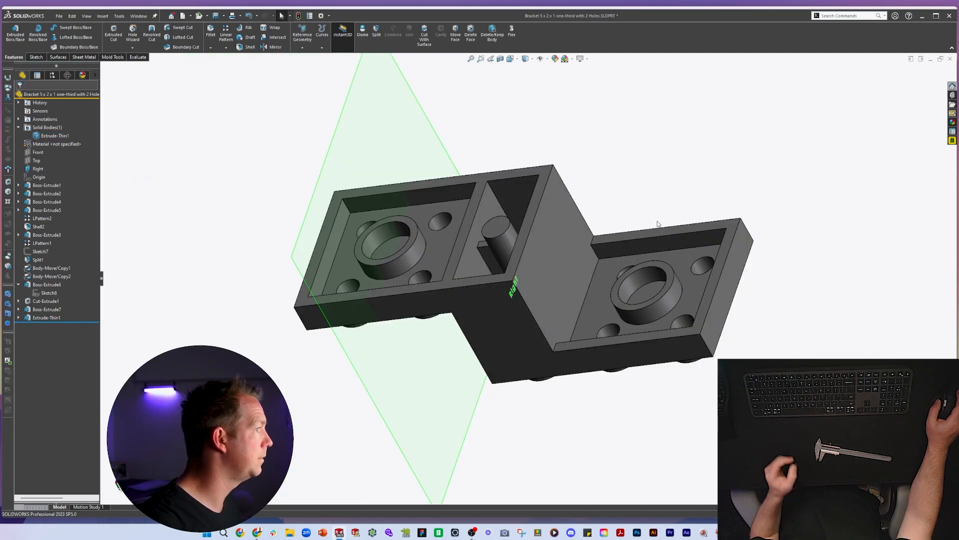
middle_drag(588, 137, 620, 420)
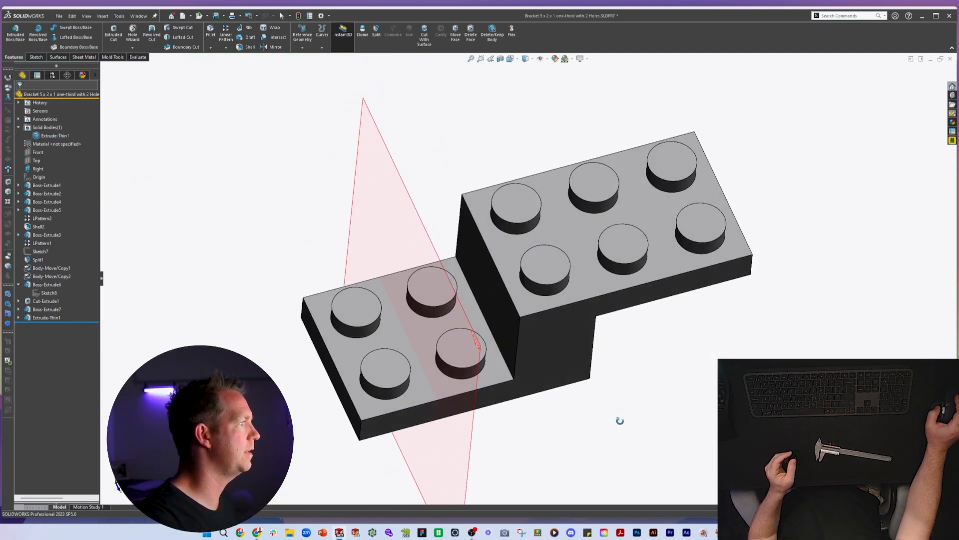
middle_drag(628, 388, 638, 199)
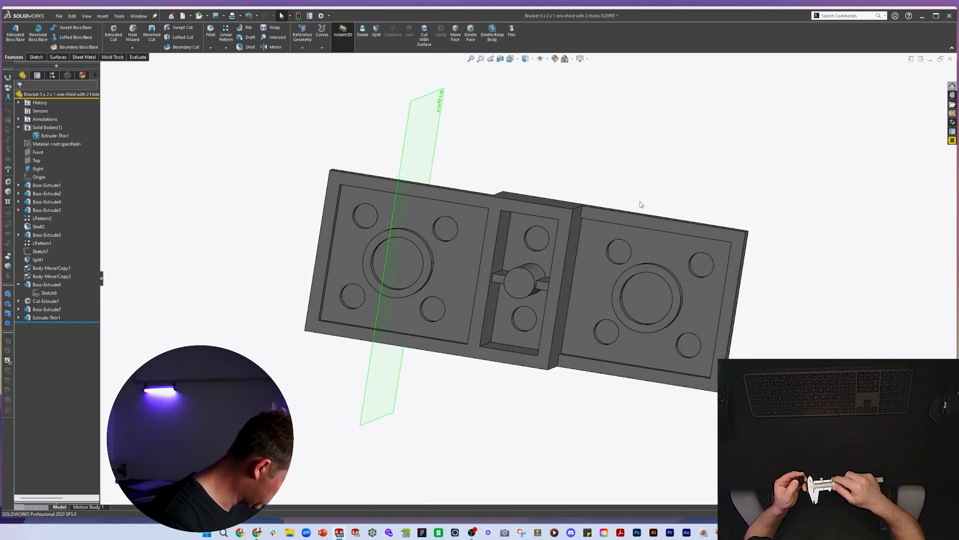
middle_drag(682, 320, 644, 283)
scroll(644, 284, down, 2)
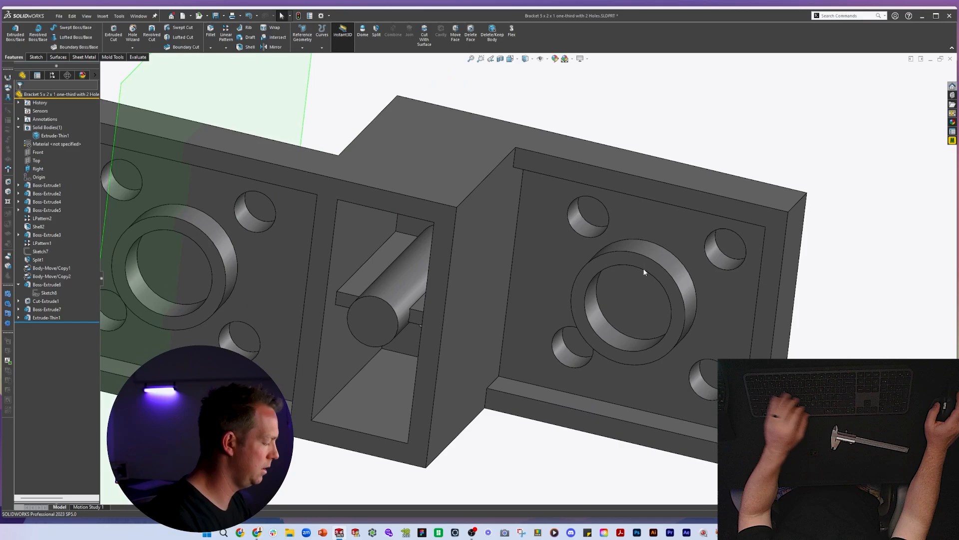
- Measure the outer cylindrical face of the underside tube on the offset plate half
click(620, 339)
key(m)
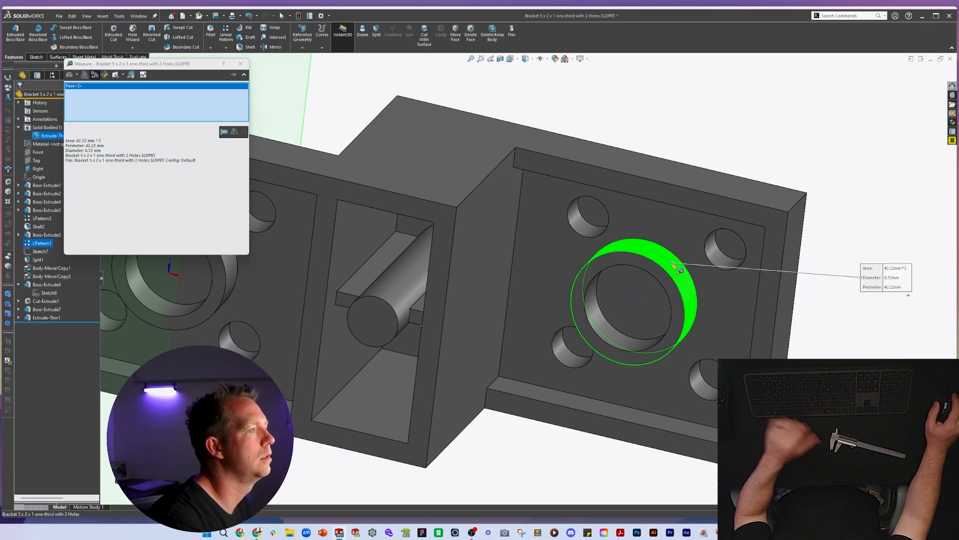
middle_drag(677, 305, 635, 353)
key(Escape)
- Show the sketch behind the underside tube extrusion and set its outer circle diameter to 6.2 mm
scroll(636, 352, up, 5)
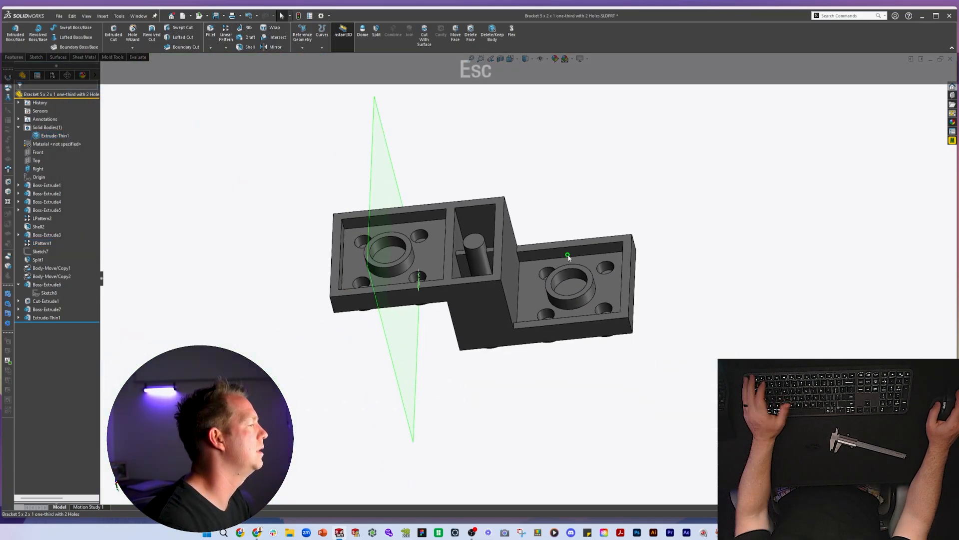
middle_drag(568, 255, 591, 308)
click(569, 306)
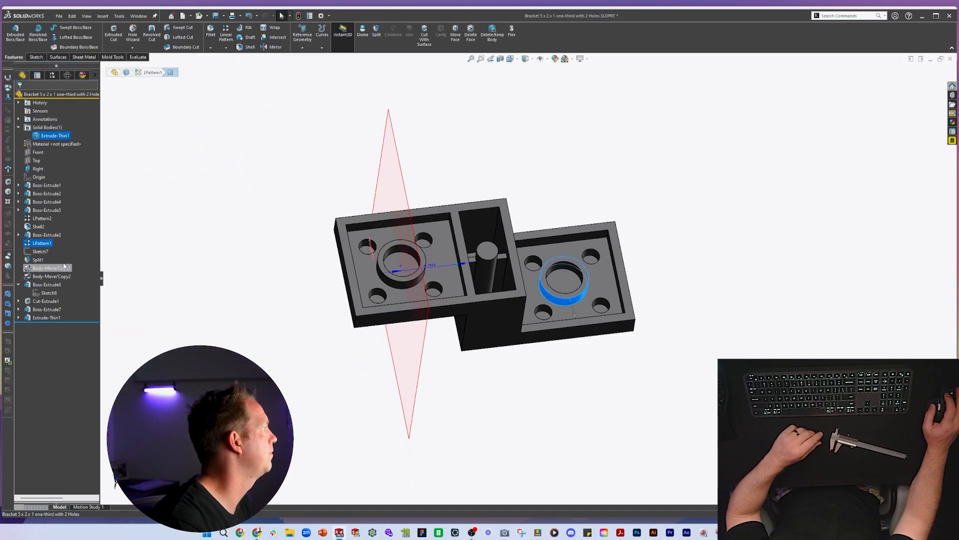
click(46, 235)
click(18, 236)
click(48, 243)
key(ctrl+8)
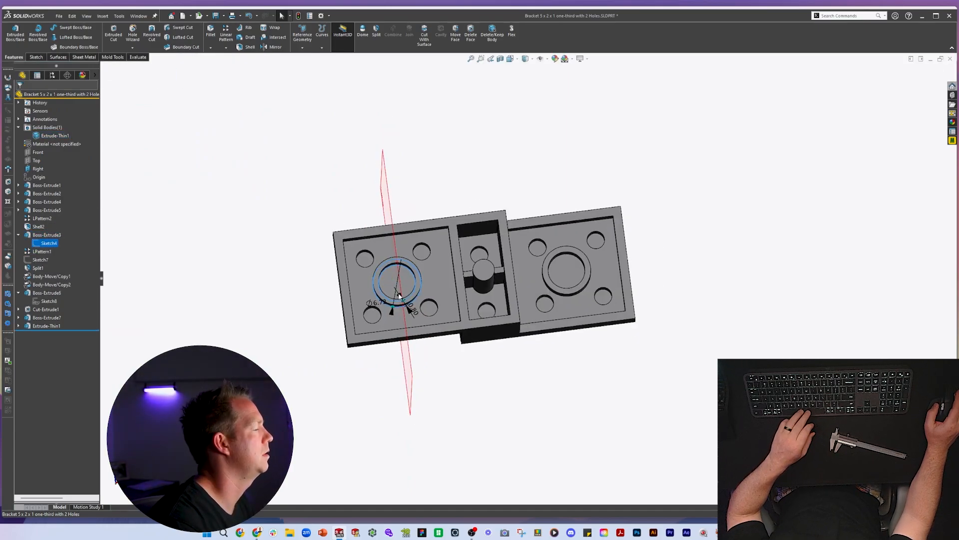
key(shift+Up)
key(shift+Up)
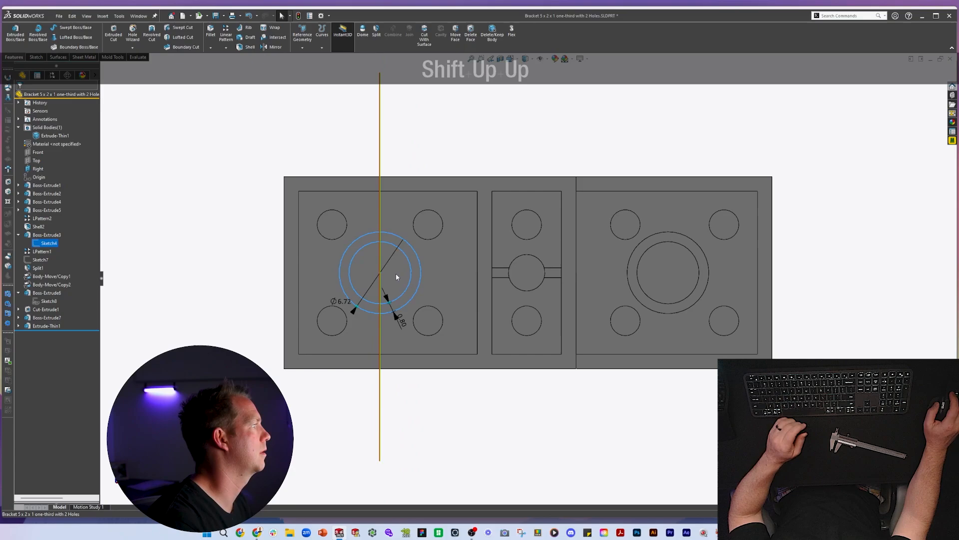
text(6.2)
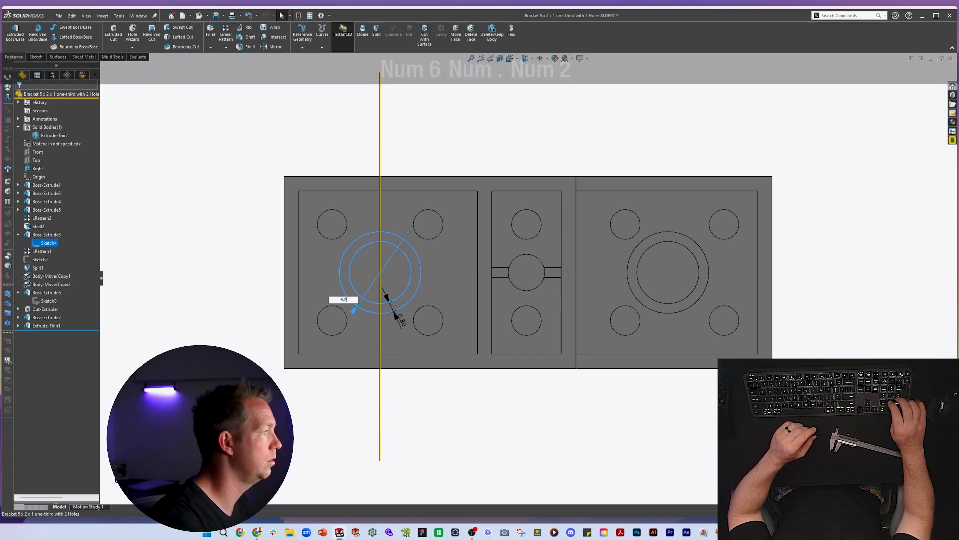
key(Return)
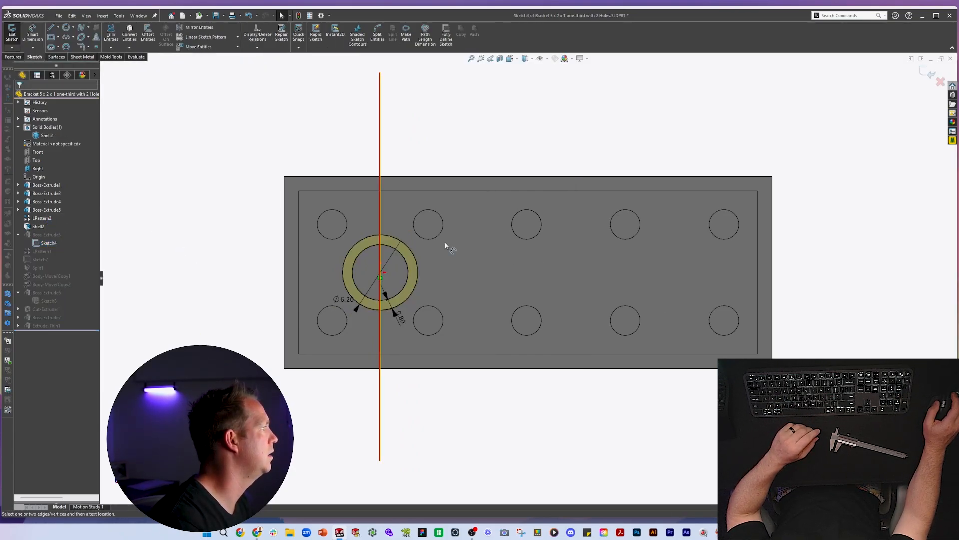
- Try to dimension the inner circle of the tube sketch and leave the sketch
click(404, 292)
click(424, 263)
click(215, 237)
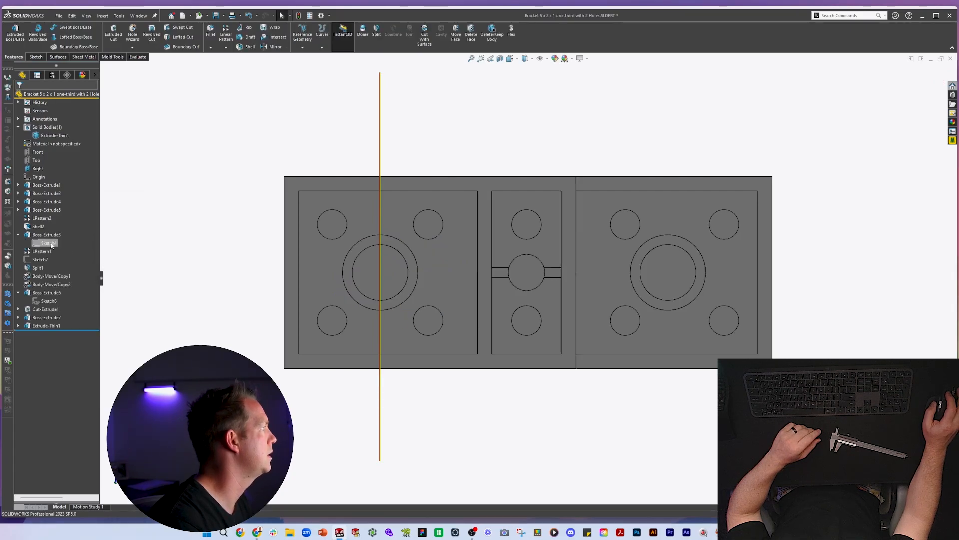
- Set the outer circle diameter in the underside tube sketch to 6.4 mm
click(37, 243)
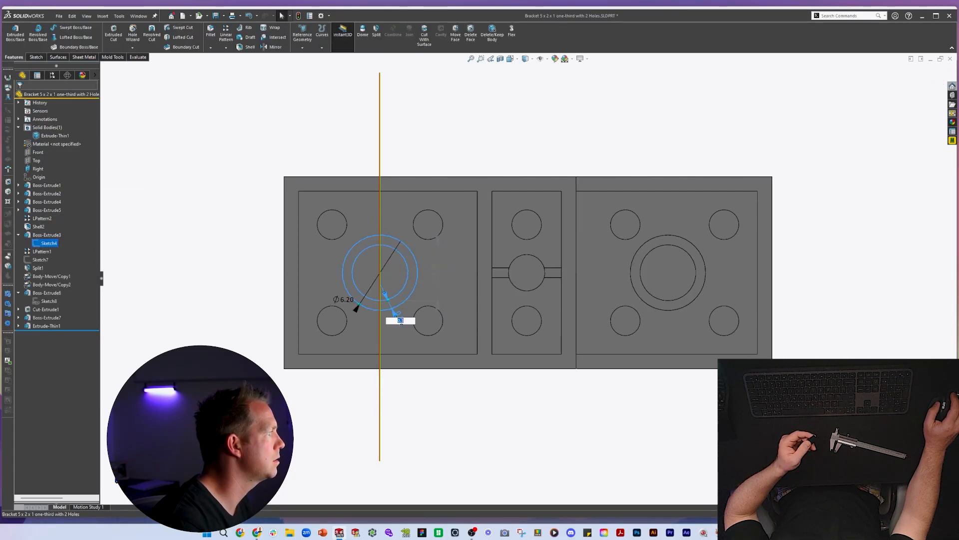
text(6.4)
key(Return)
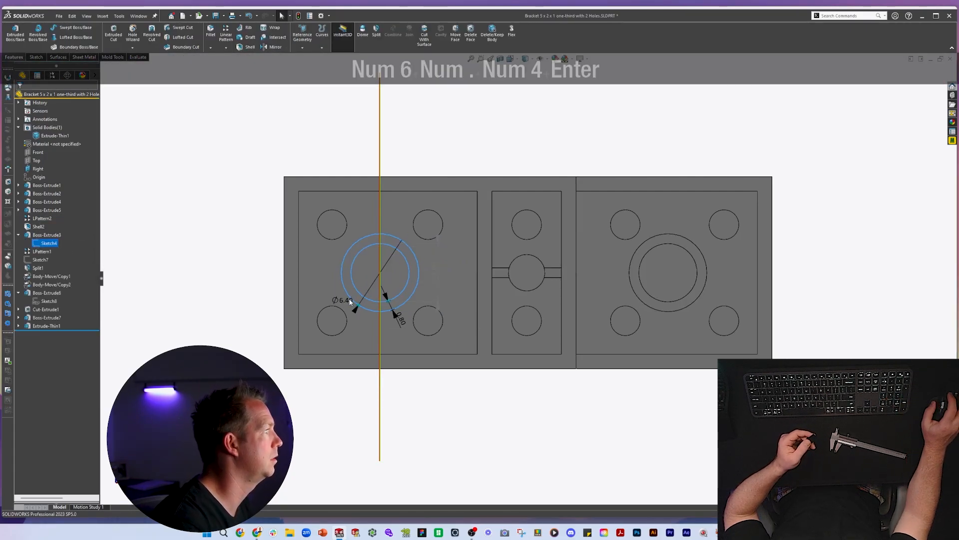
key(Escape)
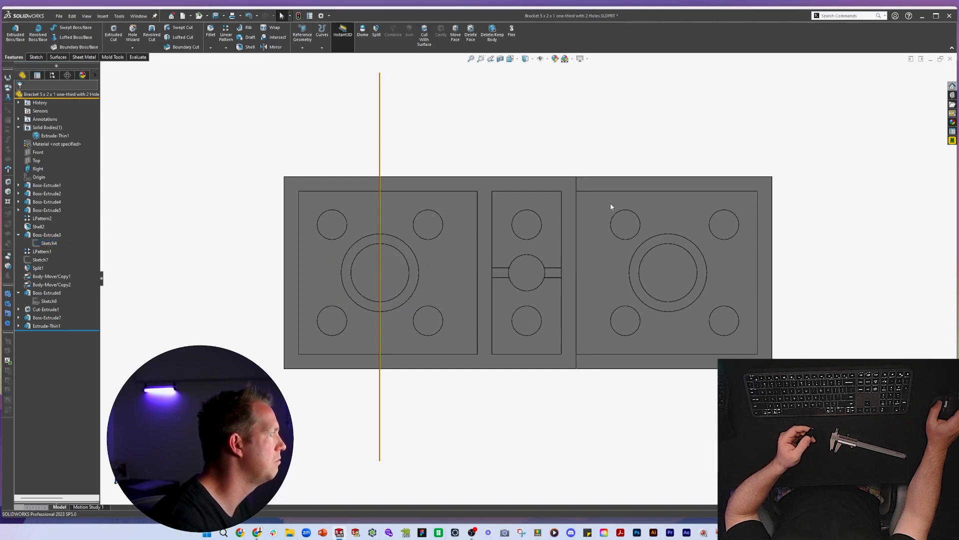
scroll(610, 202, up, 3)
middle_drag(610, 202, 587, 242)
scroll(587, 242, down, 3)
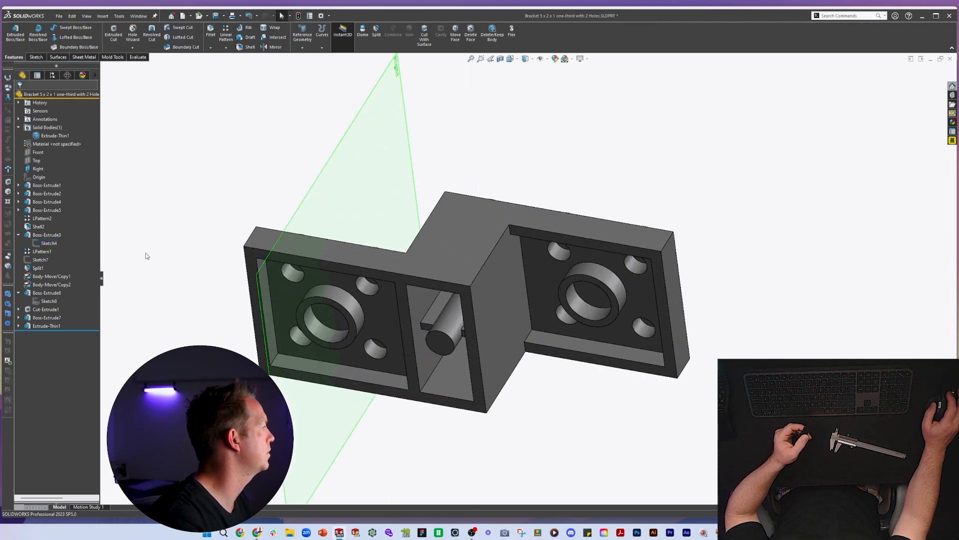
click(459, 45)
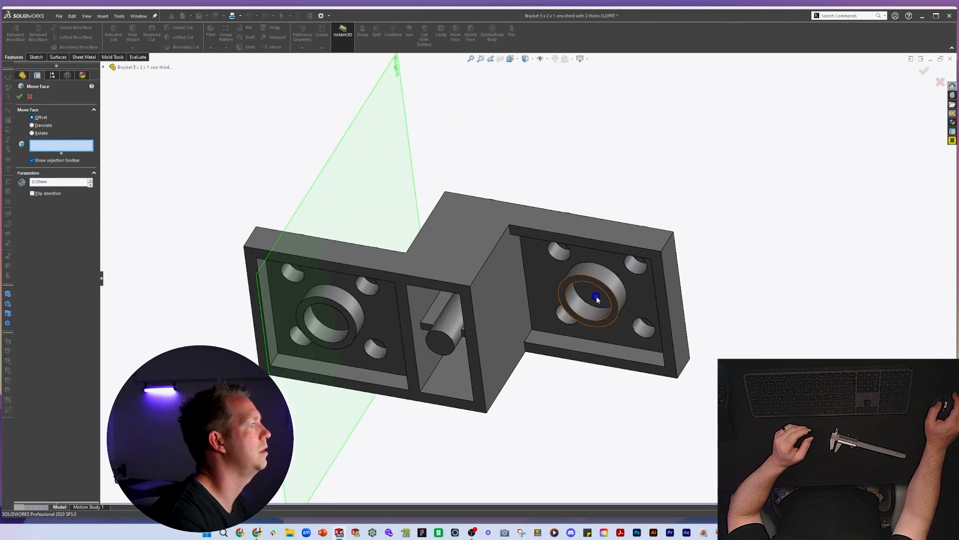
click(587, 290)
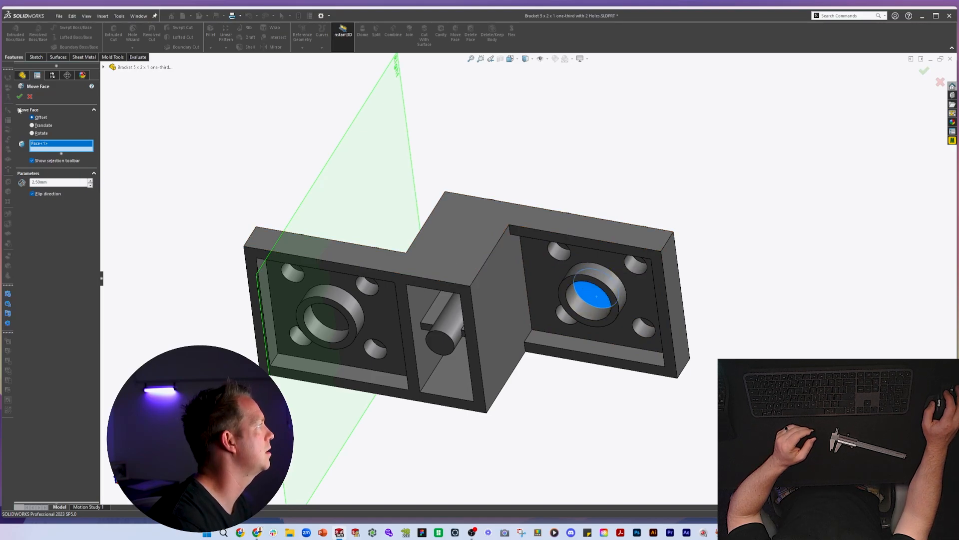
key(Escape)
key(Escape)
key(Escape)
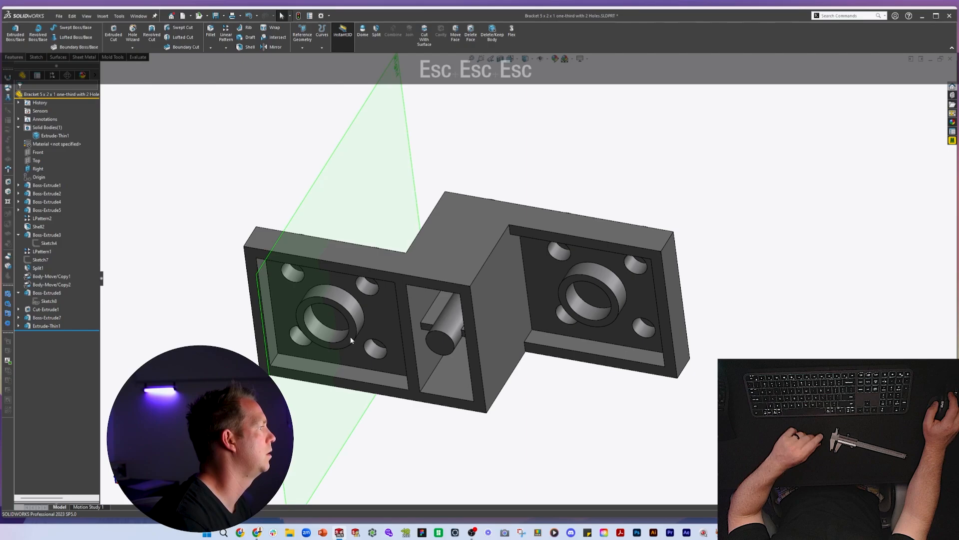
- Start a sketch on the plate's recessed underside face and convert the floor faces inside both tubes into sketch circles
click(376, 313)
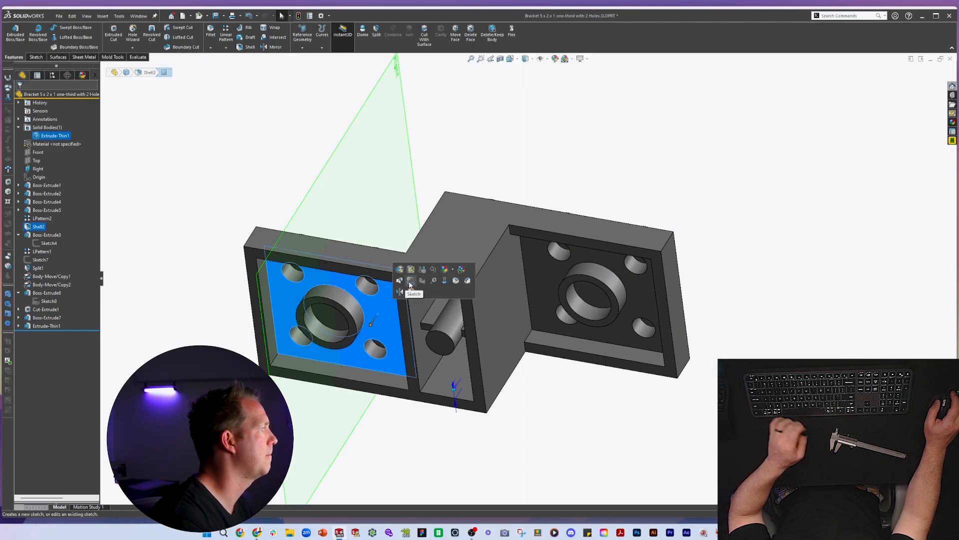
click(403, 274)
click(342, 322)
ctrl+click(562, 298)
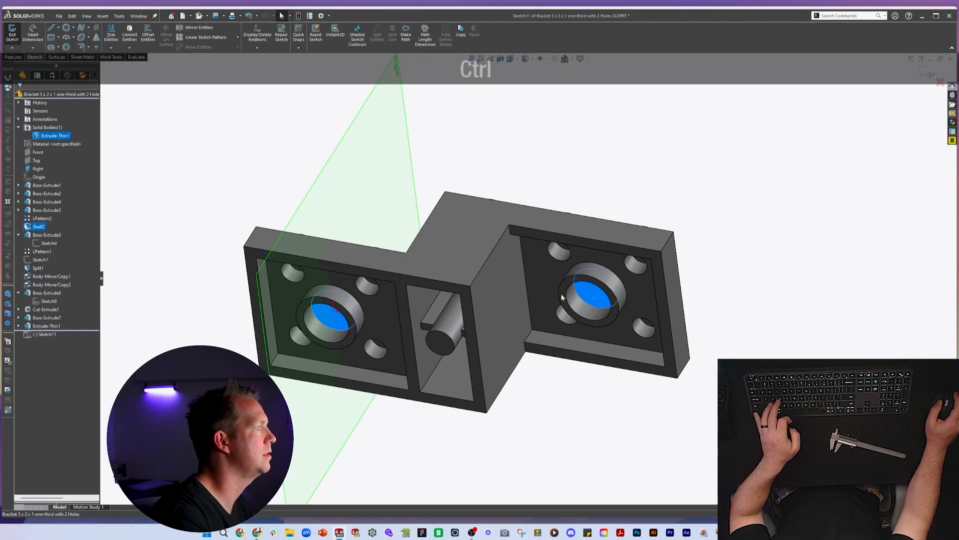
click(131, 35)
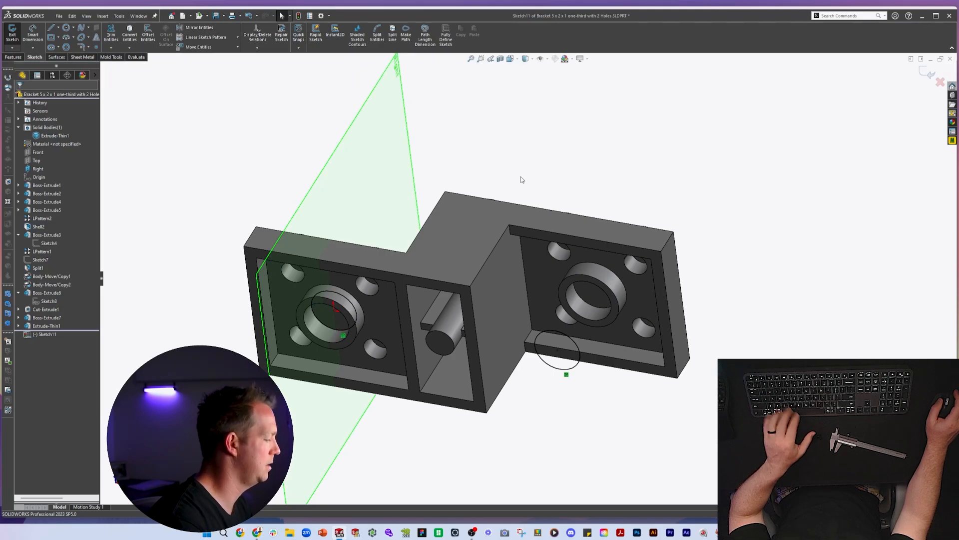
- Cut the converted circles inside both tubes through all of the bracket
key(shift+e)
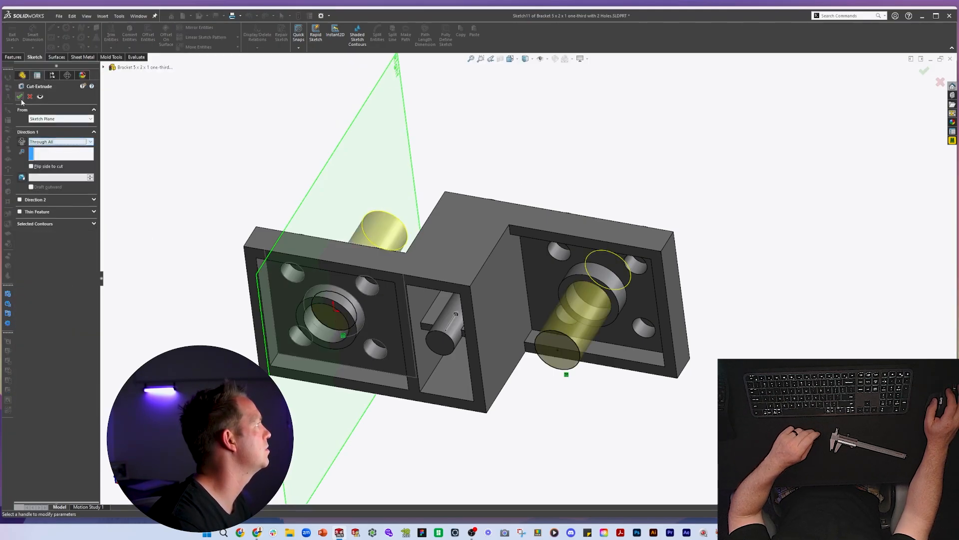
key(Return)
middle_drag(586, 240, 530, 415)
scroll(520, 295, up, 3)
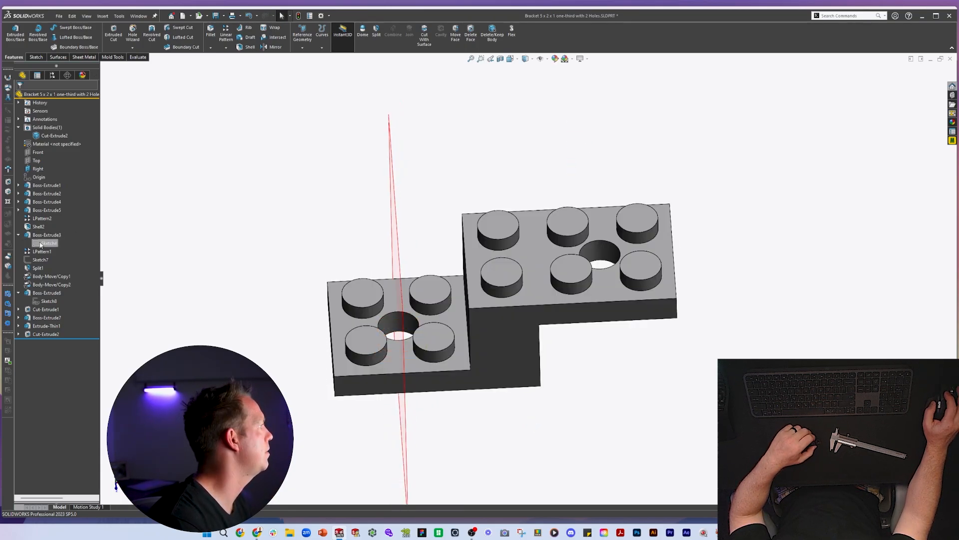
click(35, 251)
mouse_move(418, 245)
middle_down()
mouse_move(420, 304)
mouse_move(420, 279)
middle_up()
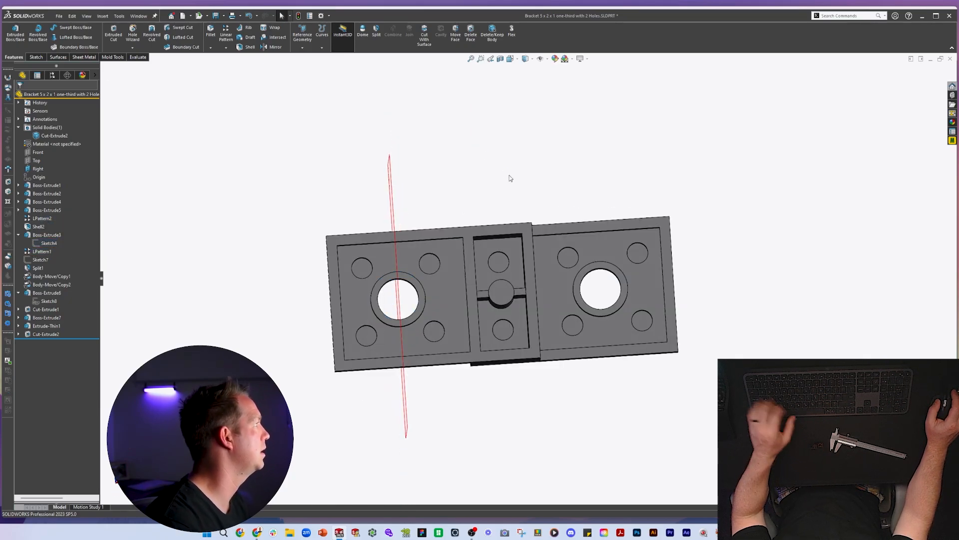
- Switch to the Plate 2 x part, activate its 2 x 4 configuration and show the underside
key(ctrl+Tab)
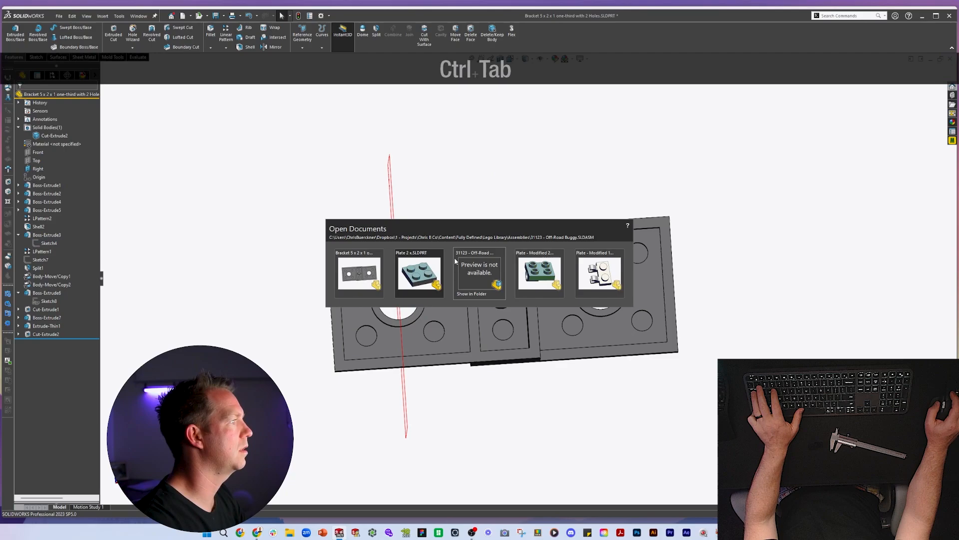
click(420, 272)
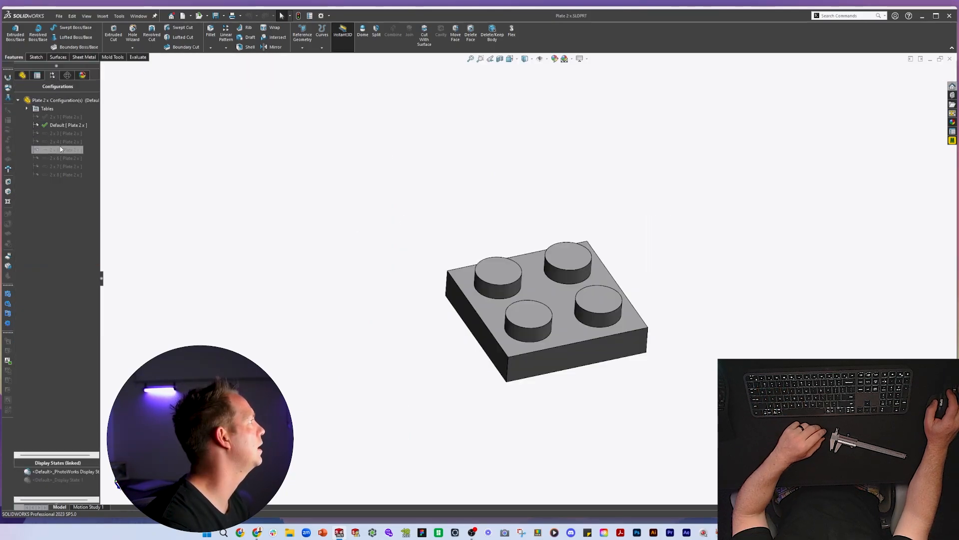
click(23, 75)
key(space)
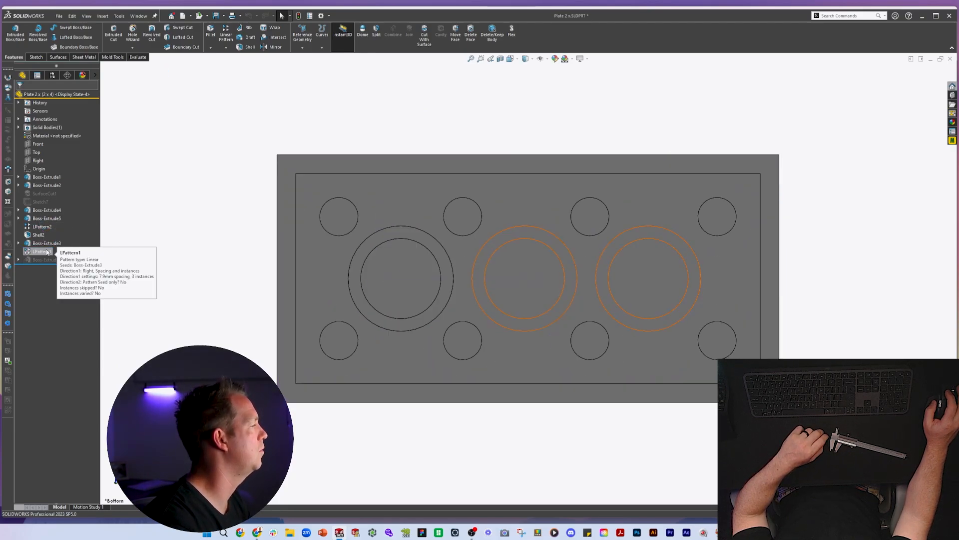
- Measure the small stud holes along one row on the 2 x 4 plate's underside
key(m)
click(357, 225)
click(467, 233)
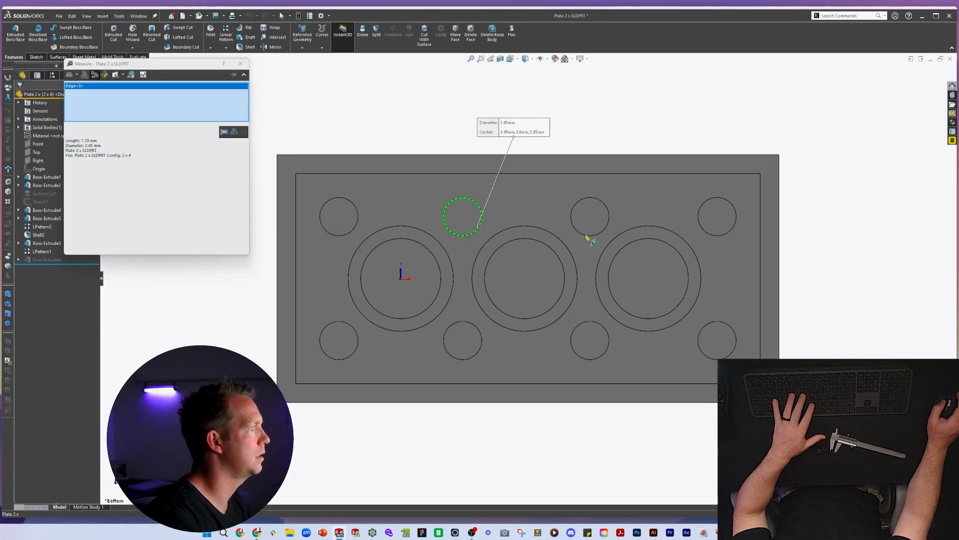
click(589, 235)
key(Escape)
- Try a 7.9 mm spacing between the middle stud columns and measure the plate's long edge
click(41, 226)
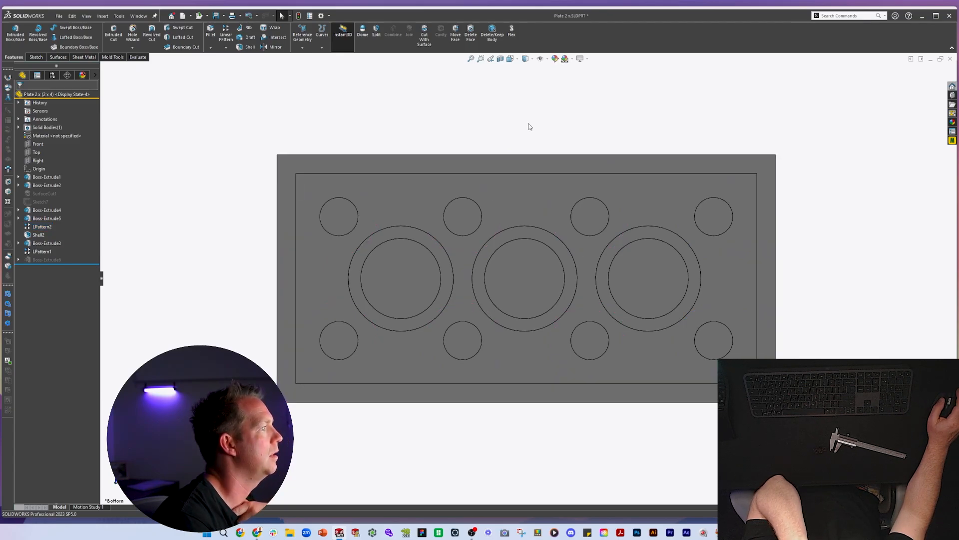
click(408, 223)
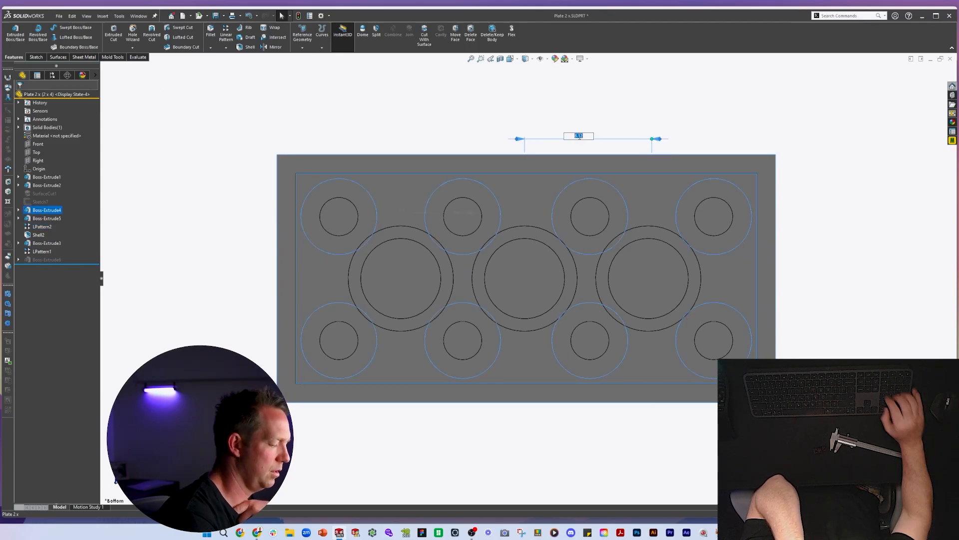
text(7.9)
key(Return)
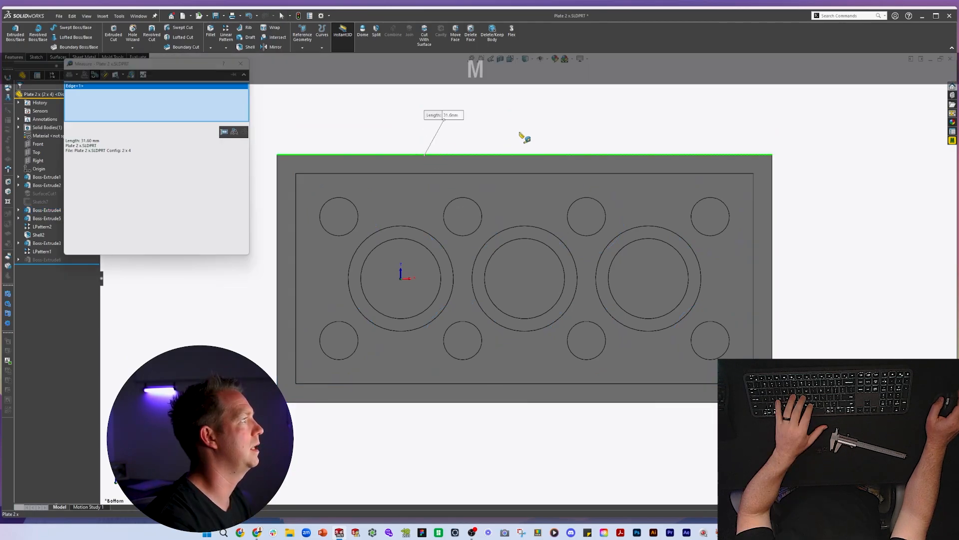
key(ctrl+7)
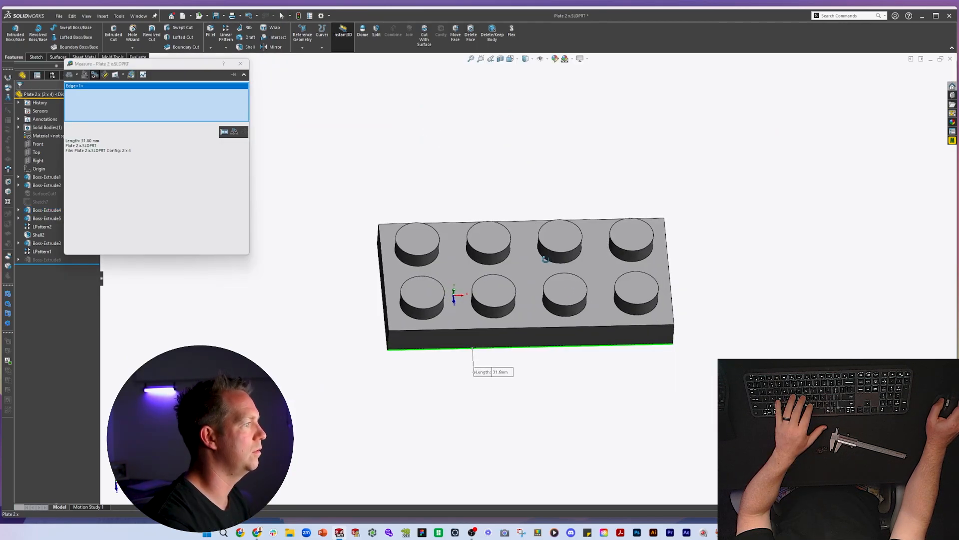
- Check the LEGO reference in the browser and undo the stud spacing changes
key(alt+Tab)
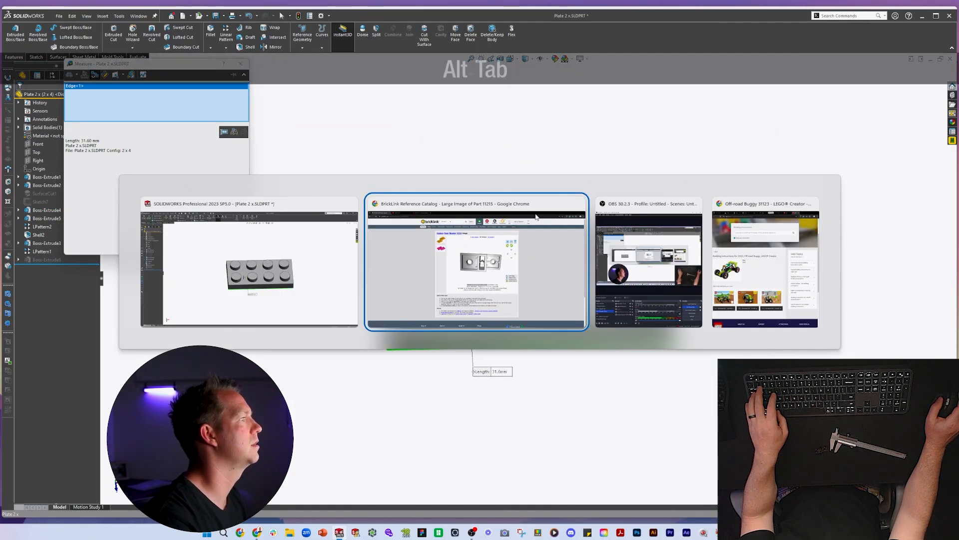
key(alt+Tab)
key(ctrl+6)
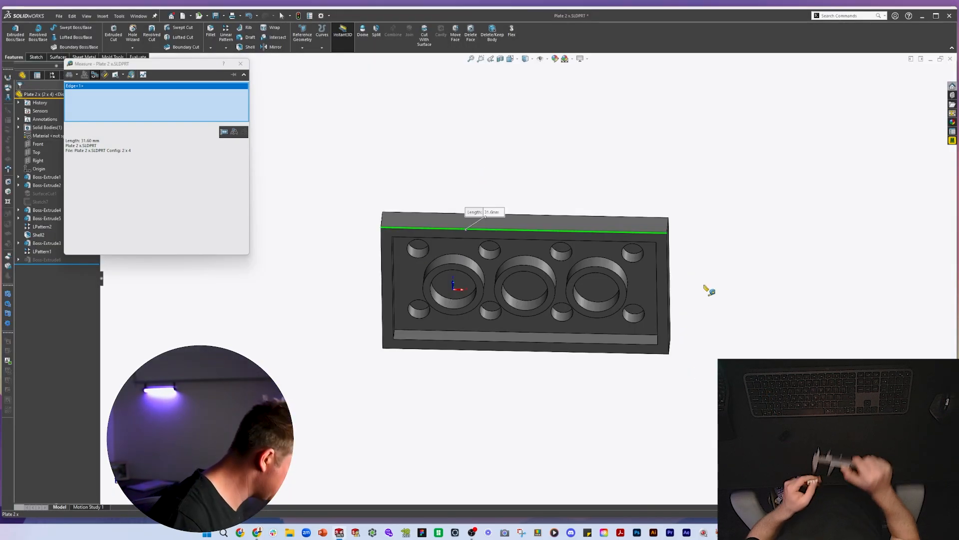
key(ctrl+z)
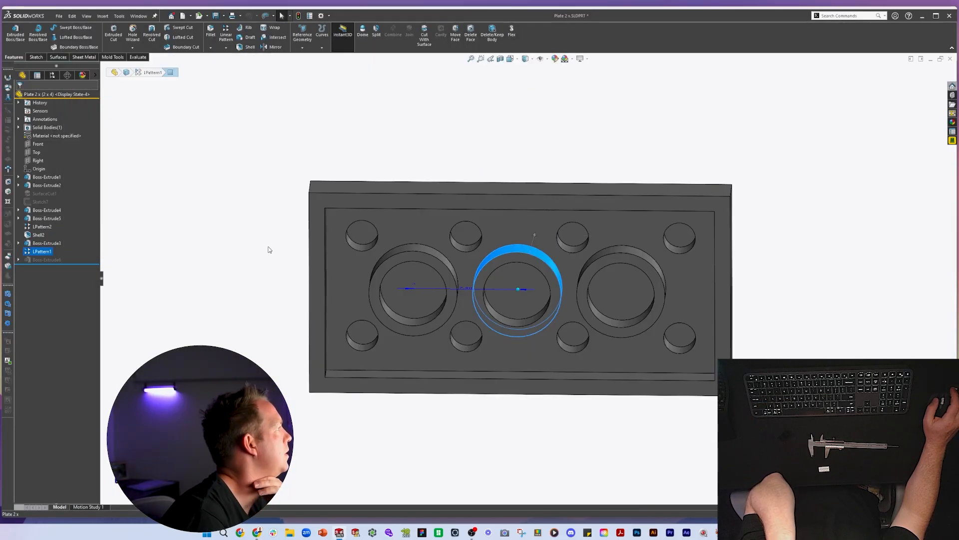
- Set the underside tube pattern's spacing to 8.12 mm, and save and close the plate part
click(48, 218)
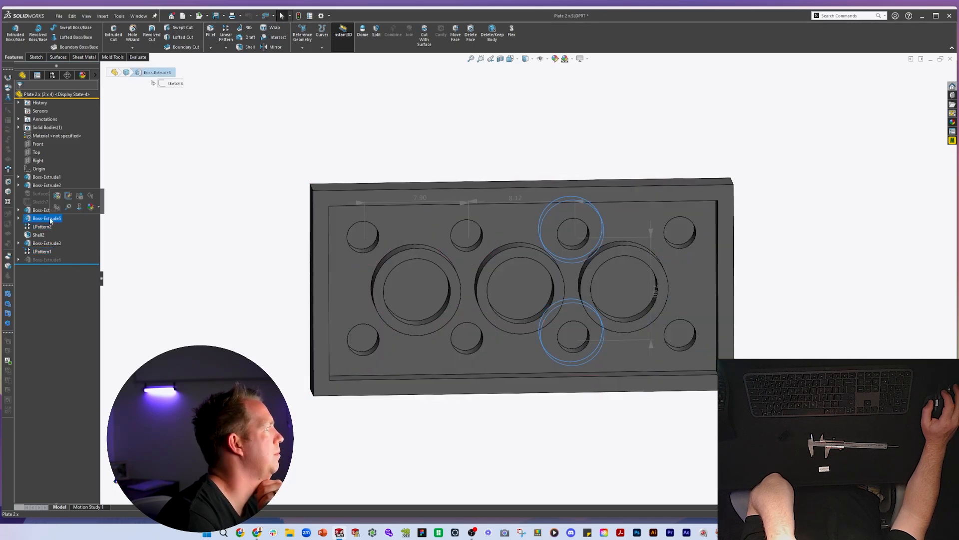
click(47, 243)
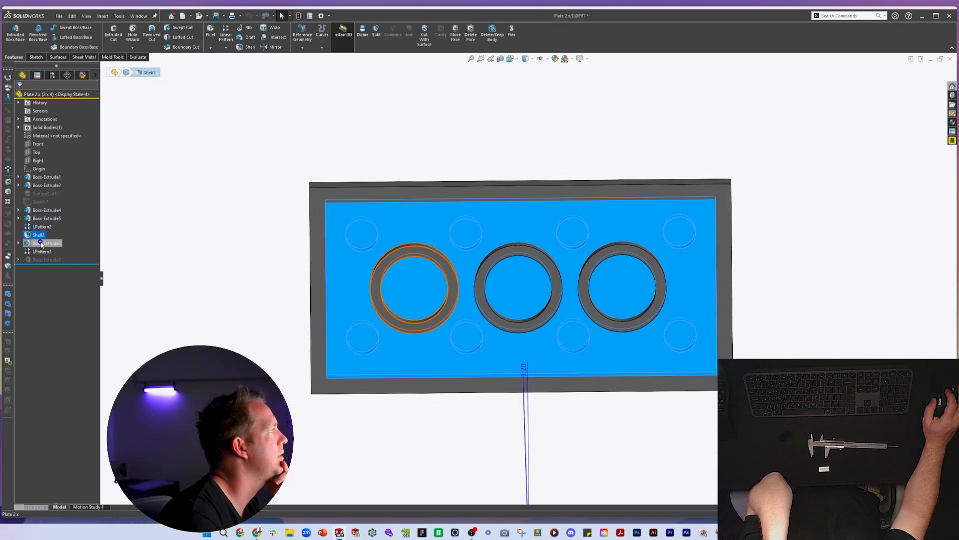
click(504, 250)
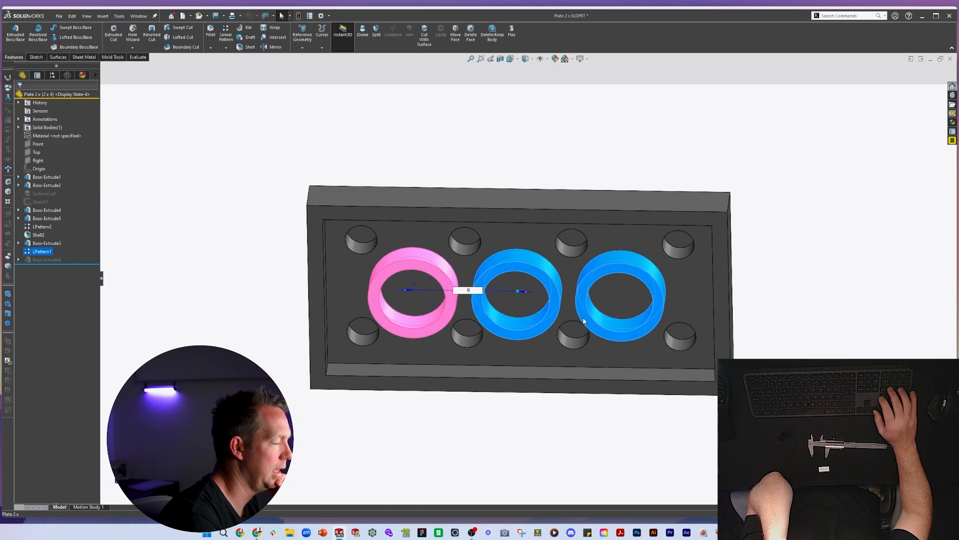
text(8.12)
key(Return)
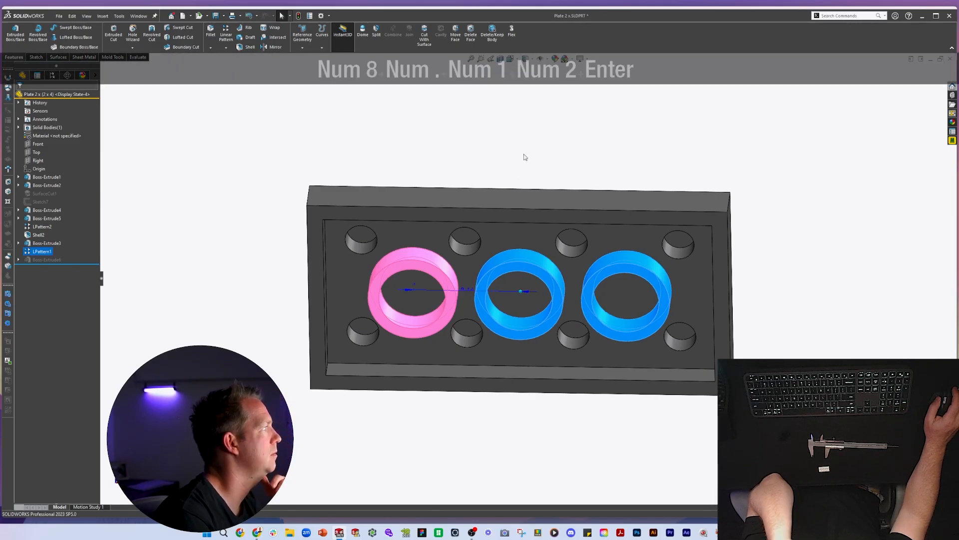
key(ctrl+7)
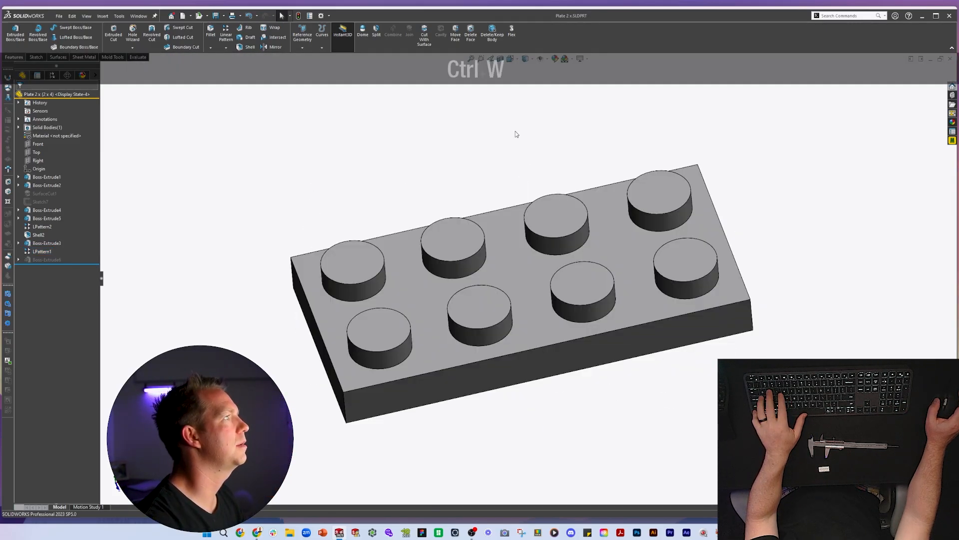
- Set the underside tube pattern's spacing in the bracket to 8.12 mm
middle_drag(372, 201, 415, 284)
scroll(425, 310, down, 1)
click(424, 321)
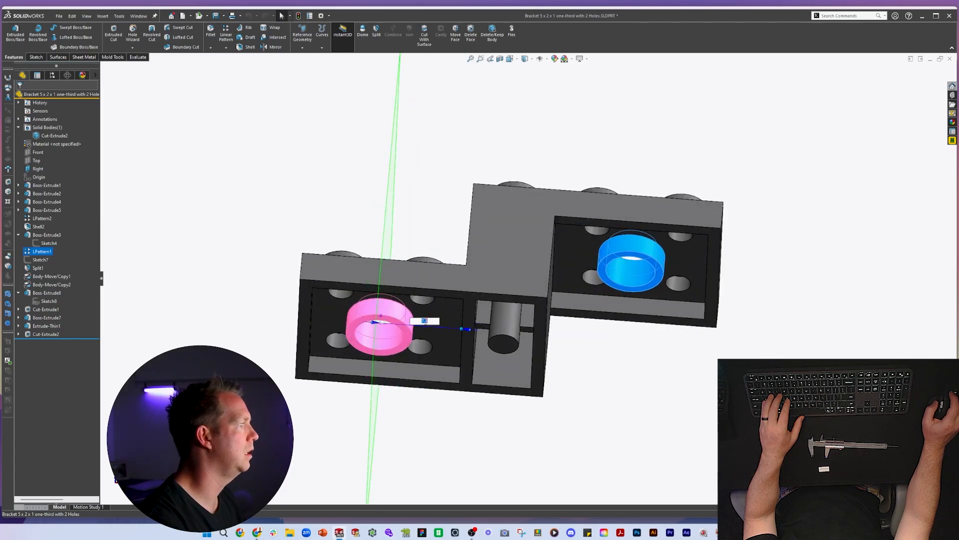
text(8.12)
key(Return)
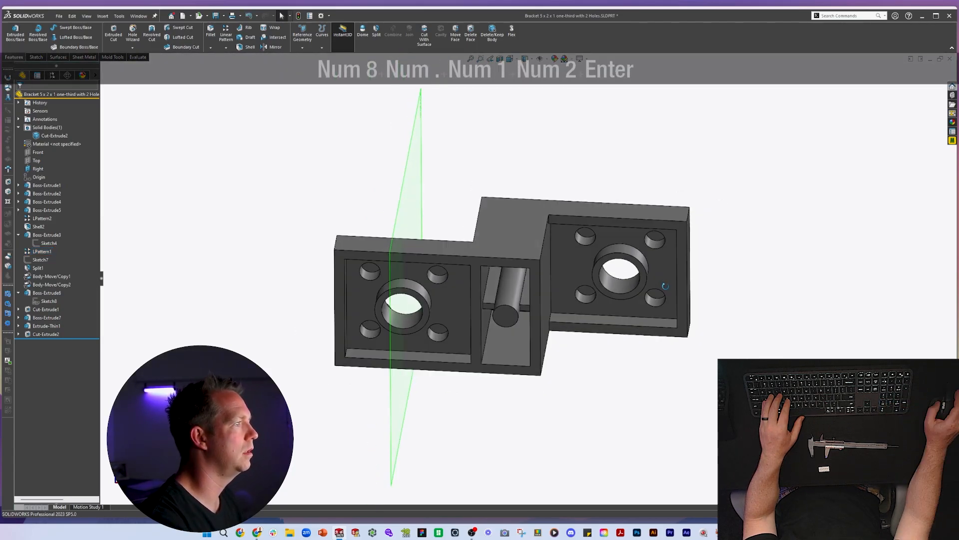
- Examine the bracket's underside and compare its ribs and small blocks with the BrickLink 3D view in the browser
middle_drag(678, 195, 679, 250)
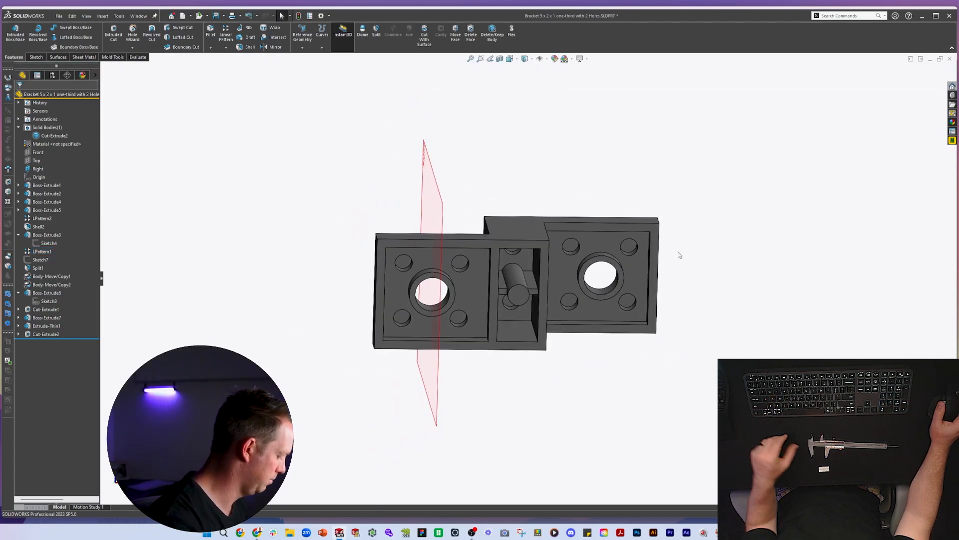
middle_drag(498, 303, 545, 201)
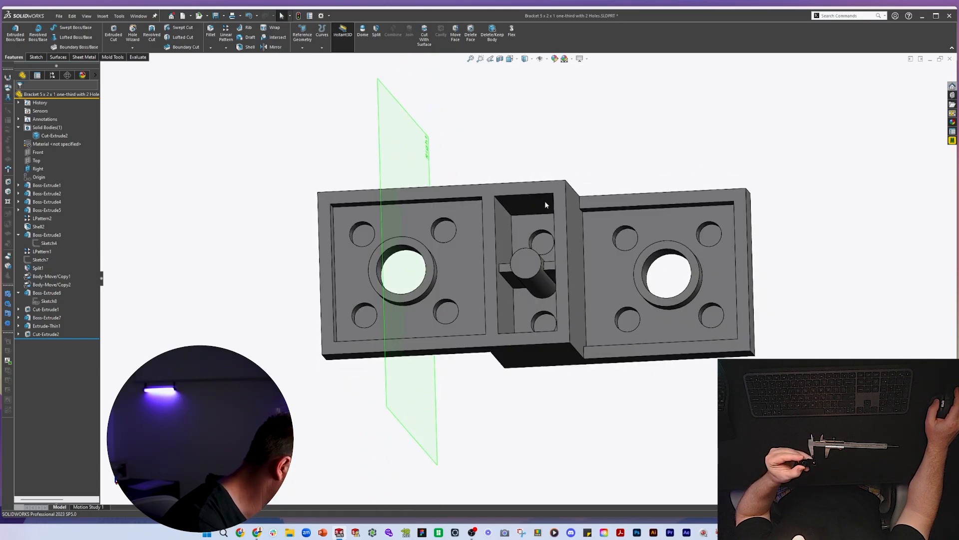
key(alt+Tab)
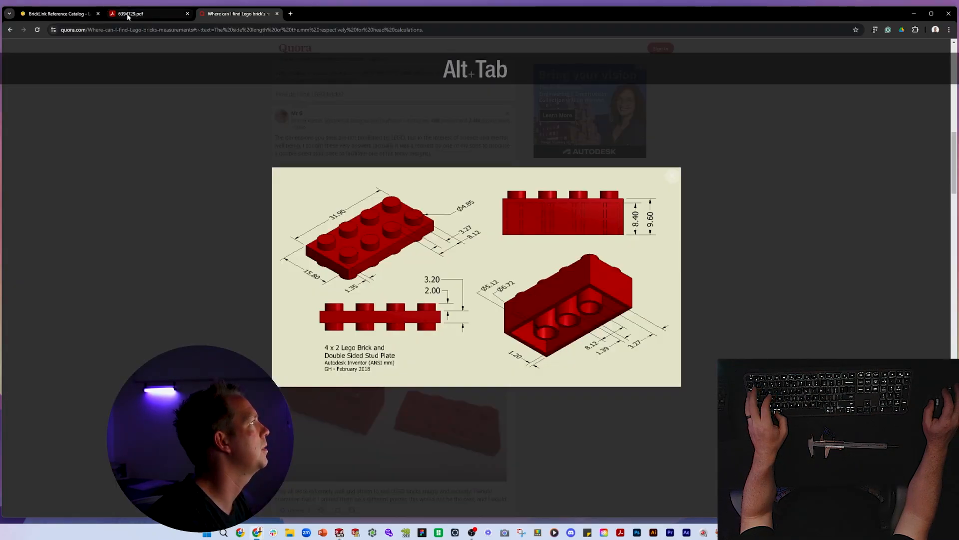
click(79, 15)
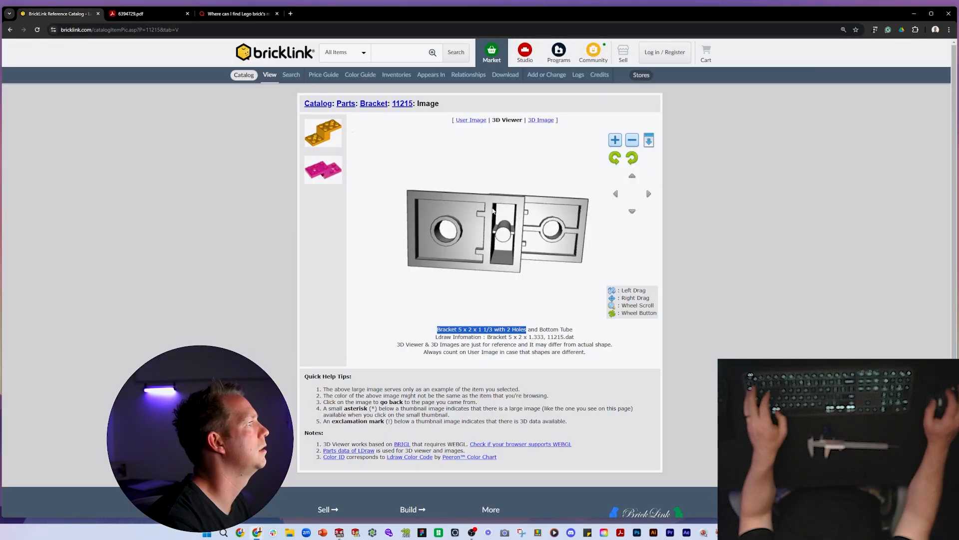
drag(526, 233, 512, 199)
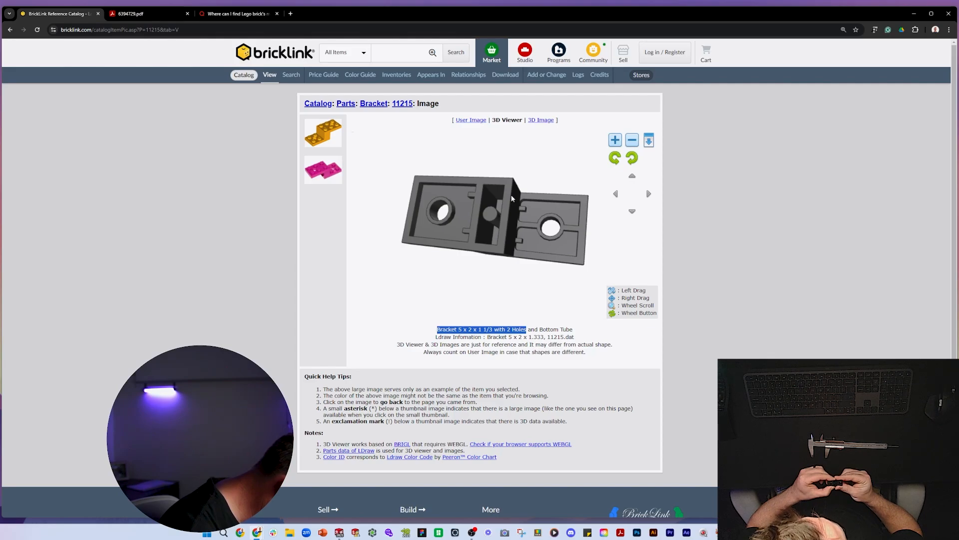
scroll(512, 198, down, 3)
scroll(515, 221, up, 10)
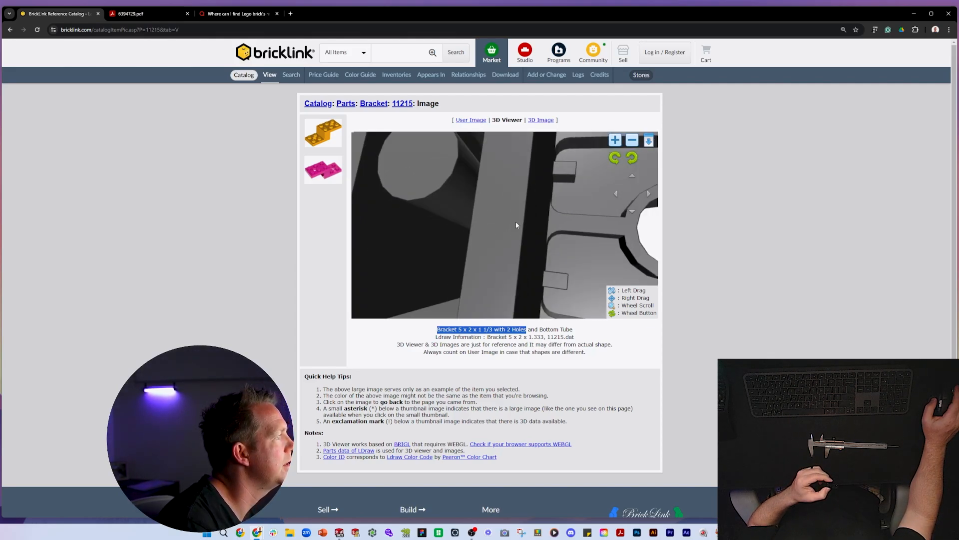
drag(516, 222, 544, 232)
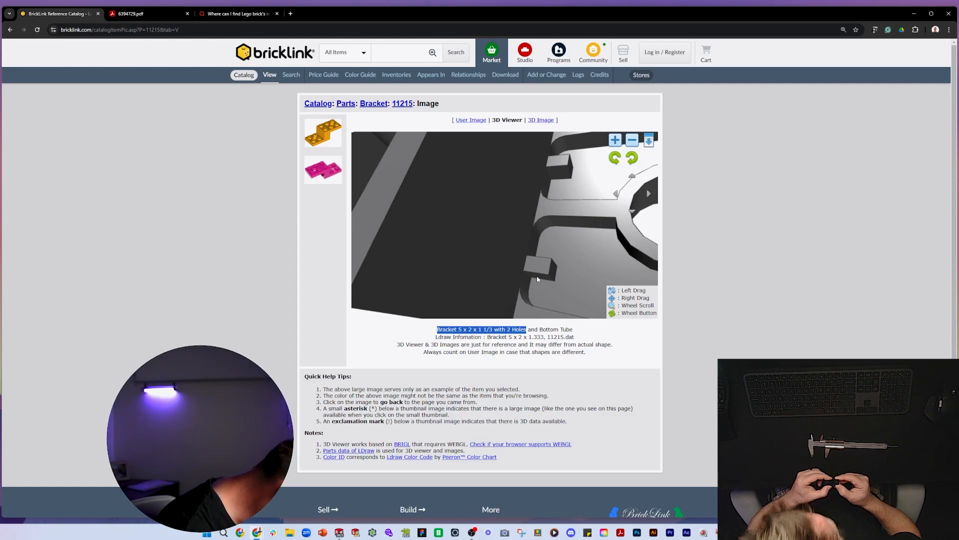
key(alt+Tab)
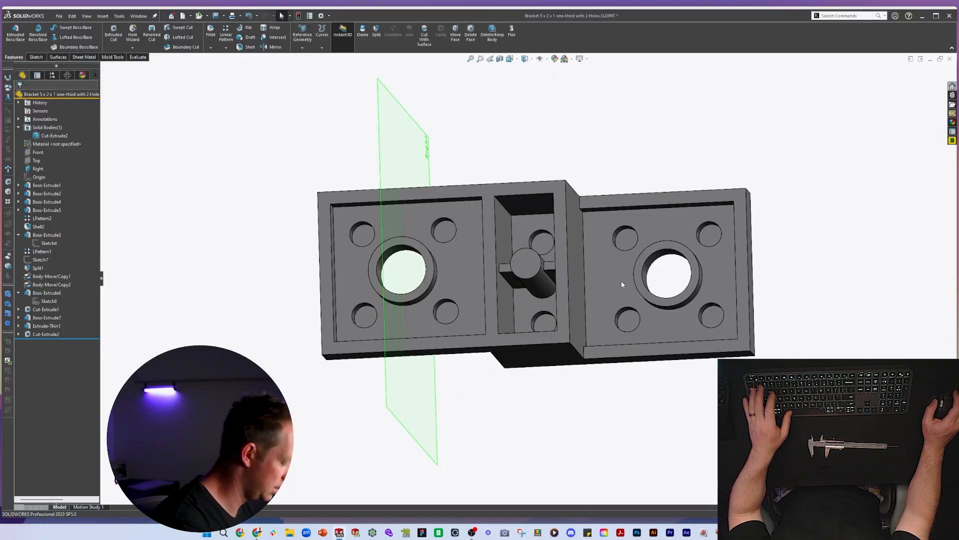
- On the three-stud-wide plate's recessed underside, sketch collinear centre lines from both end walls to the hole, and try a thin extrusion up to a surface
scroll(621, 277, down, 3)
click(574, 275)
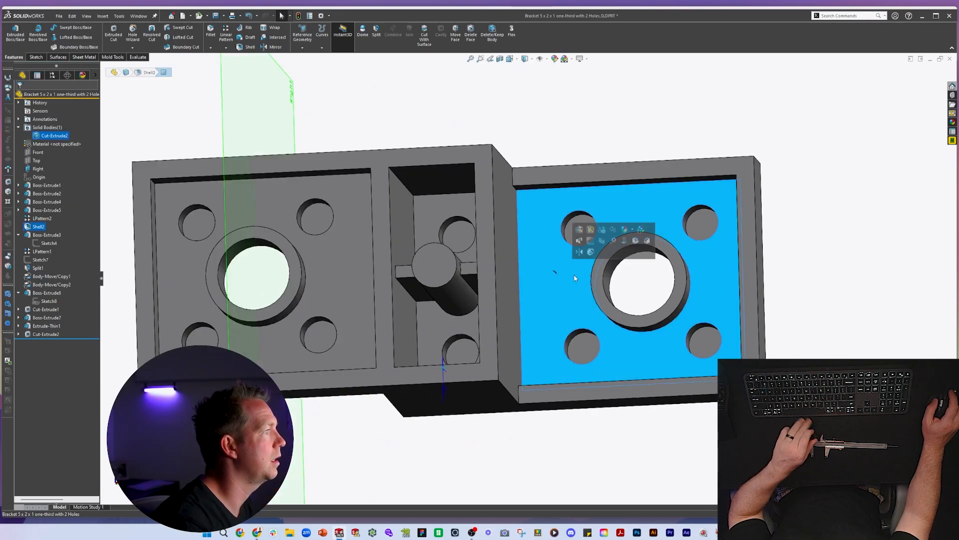
click(590, 240)
key(space)
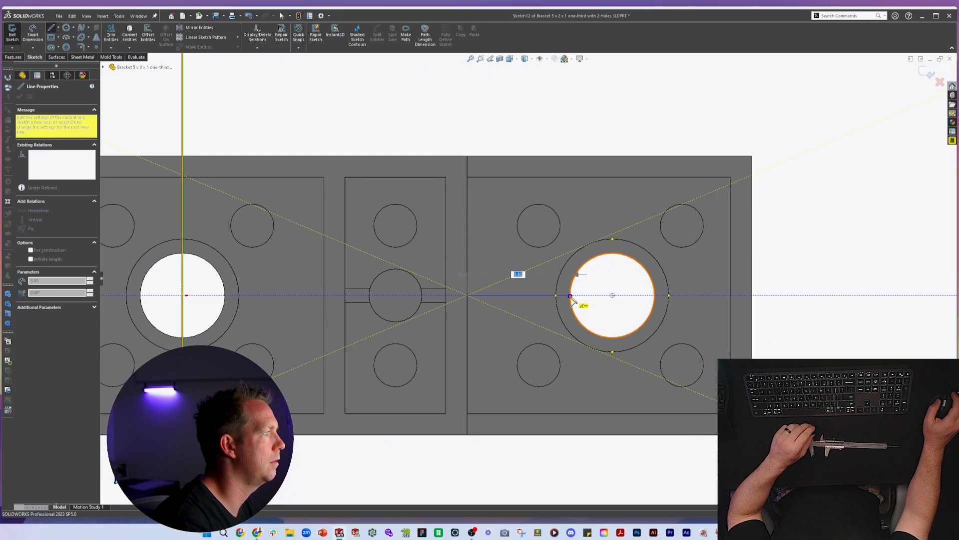
click(570, 295)
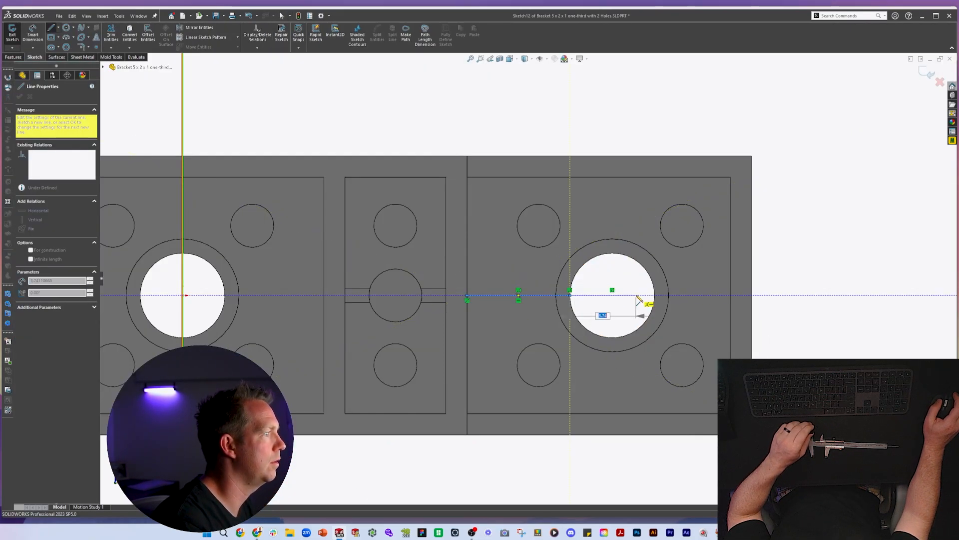
click(655, 294)
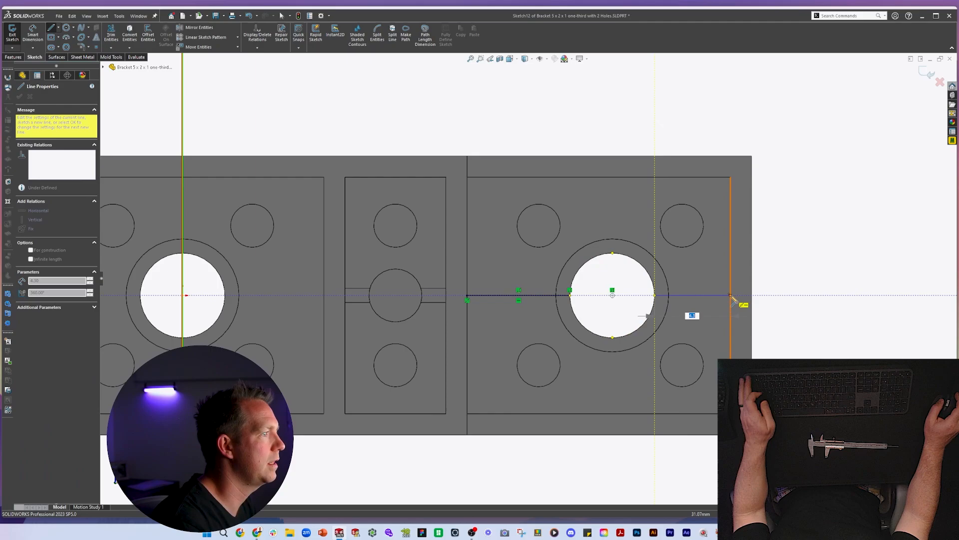
click(730, 295)
key(shift+e)
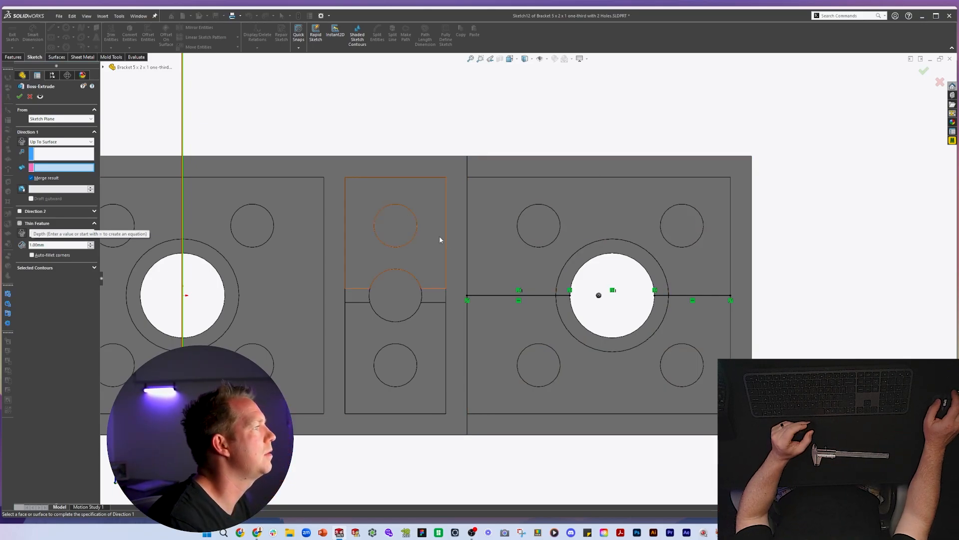
key(Escape)
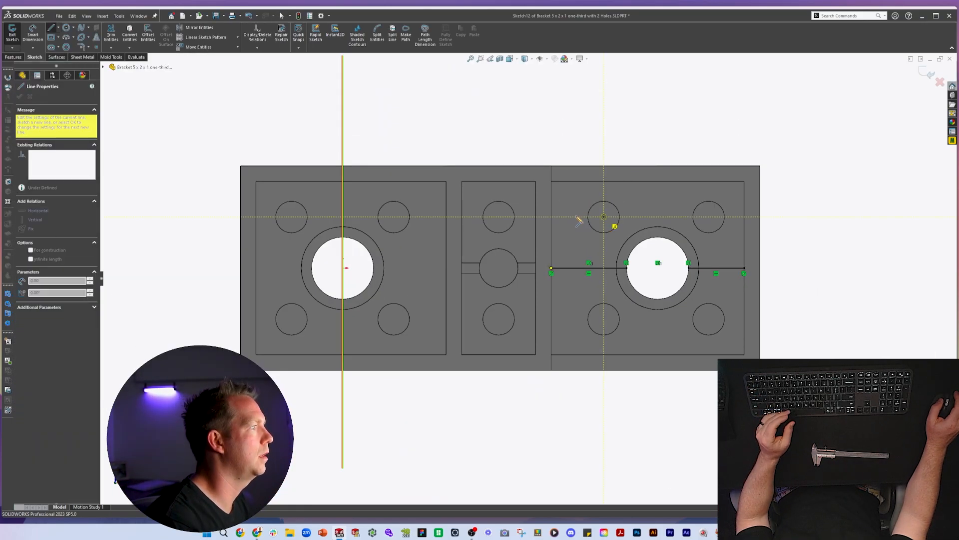
- Sketch a short horizontal line from the step wall toward the upper tube's centre and mirror it about the horizontal centre line
click(551, 217)
key(Escape)
right_drag(553, 218, 426, 243)
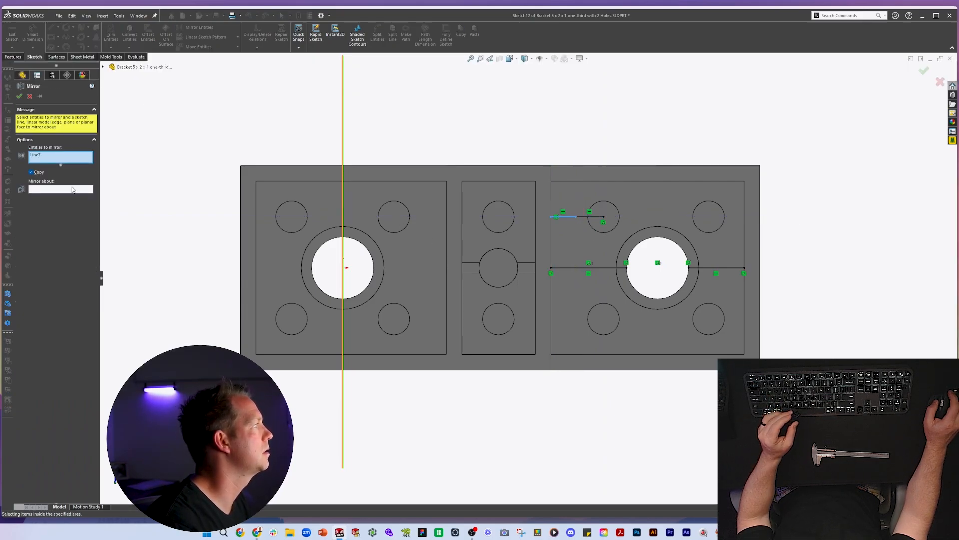
right_click(581, 271)
click(594, 217)
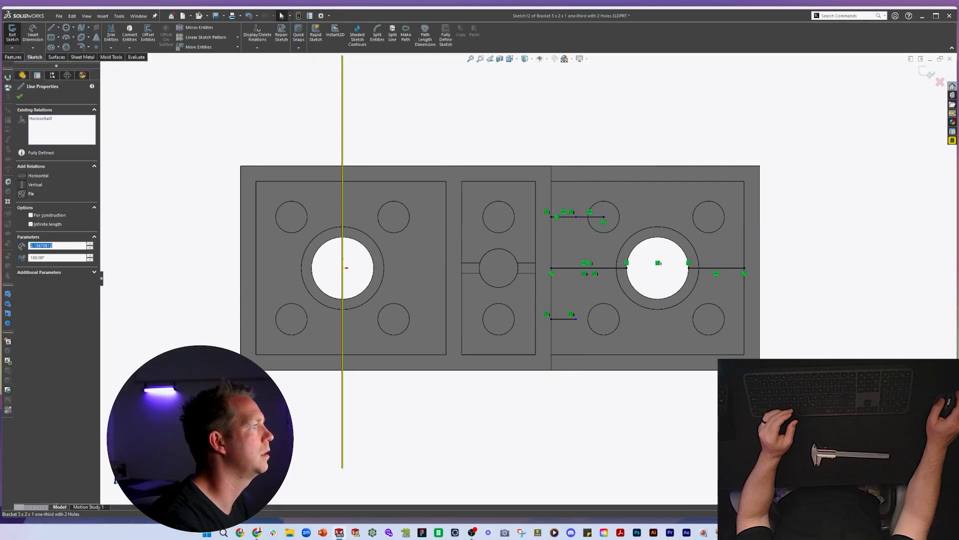
click(616, 176)
click(538, 114)
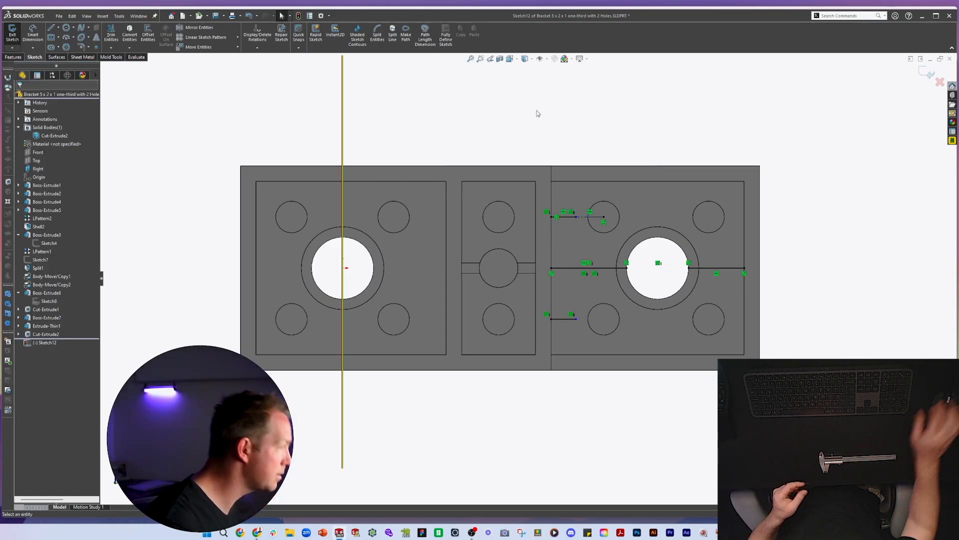
- Dimension the short upper line's length as 2 mm
key(d)
click(565, 216)
click(630, 138)
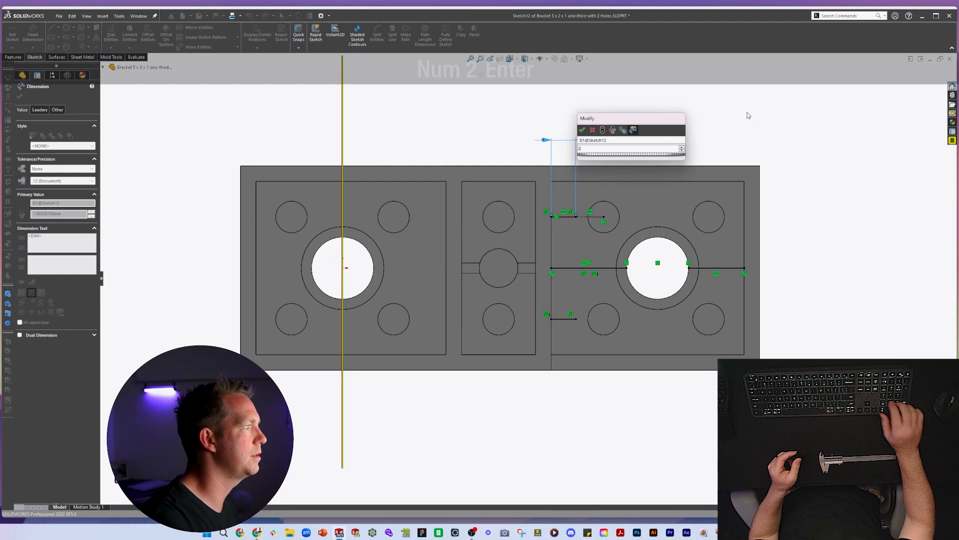
text(2)
key(Return)
- Thin-extrude the rib lines with a 1 mm mid-plane thickness, up to the rim surface of the ring around the hole
key(e)
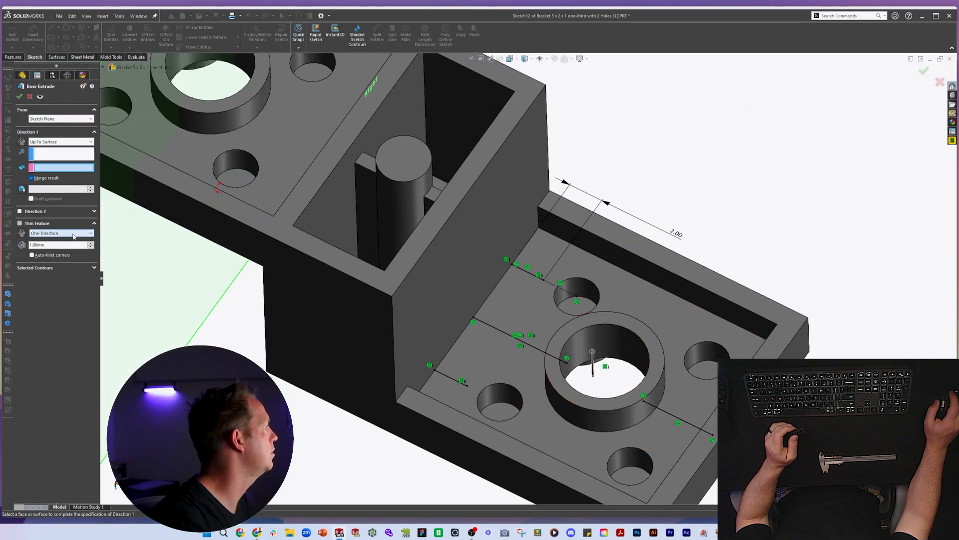
click(51, 245)
click(40, 142)
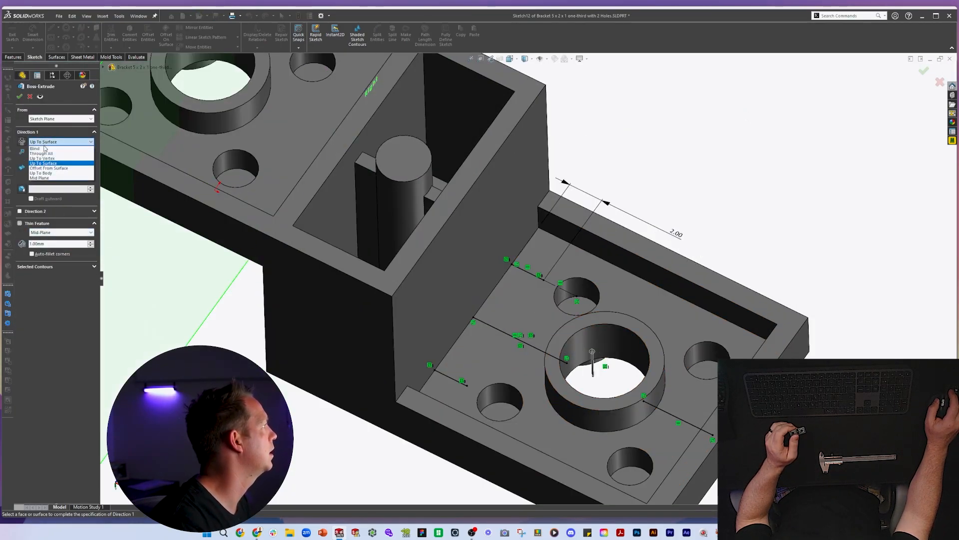
click(47, 150)
click(48, 142)
click(47, 159)
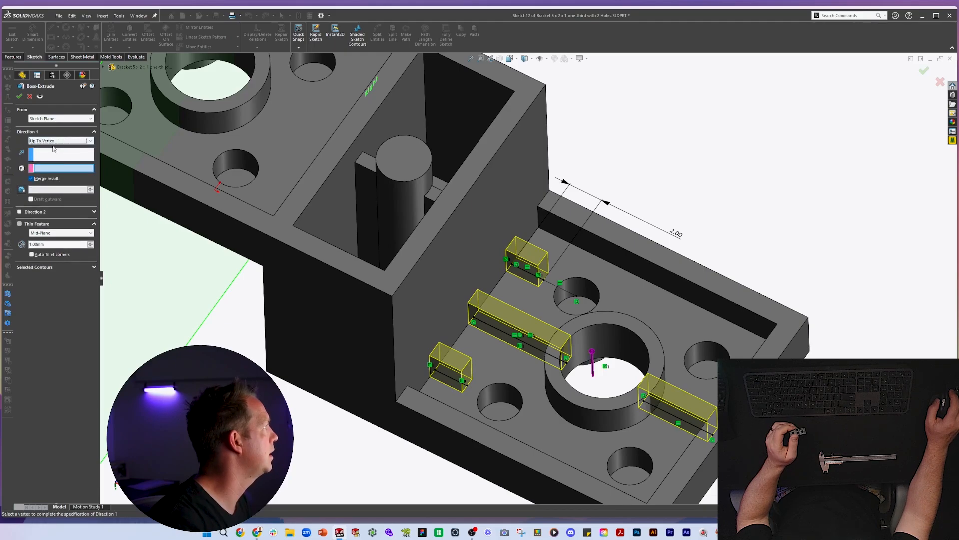
click(50, 141)
click(47, 164)
click(572, 326)
key(Return)
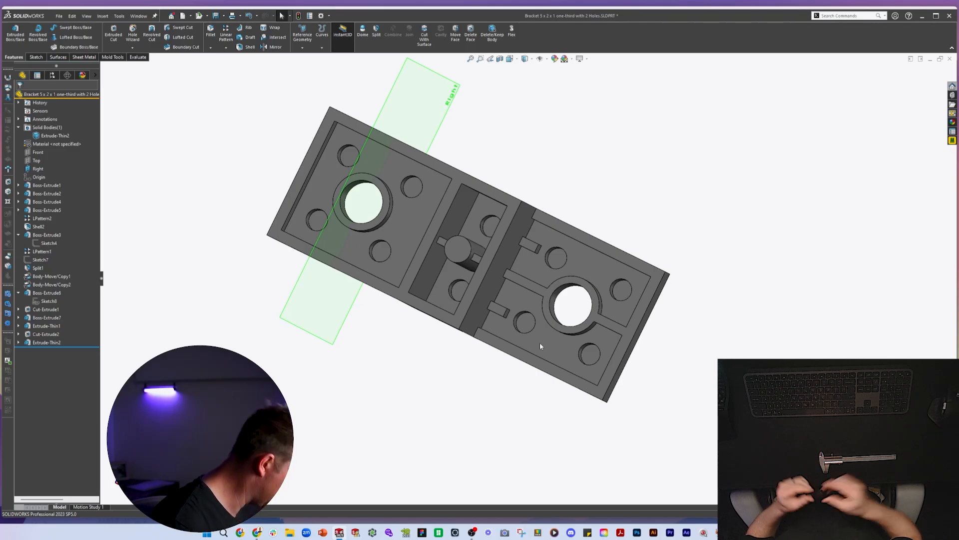
- On the two-stud-wide plate's recessed underside, sketch a line from the upper tube's centre to the inner wall, with a mirrored short rib line below
scroll(415, 137, down, 2)
click(435, 215)
key(l)
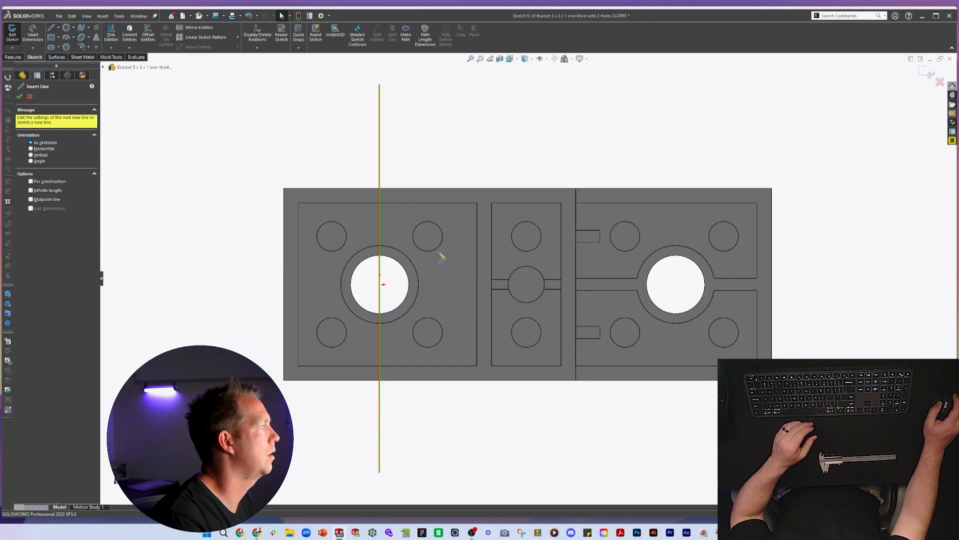
click(427, 236)
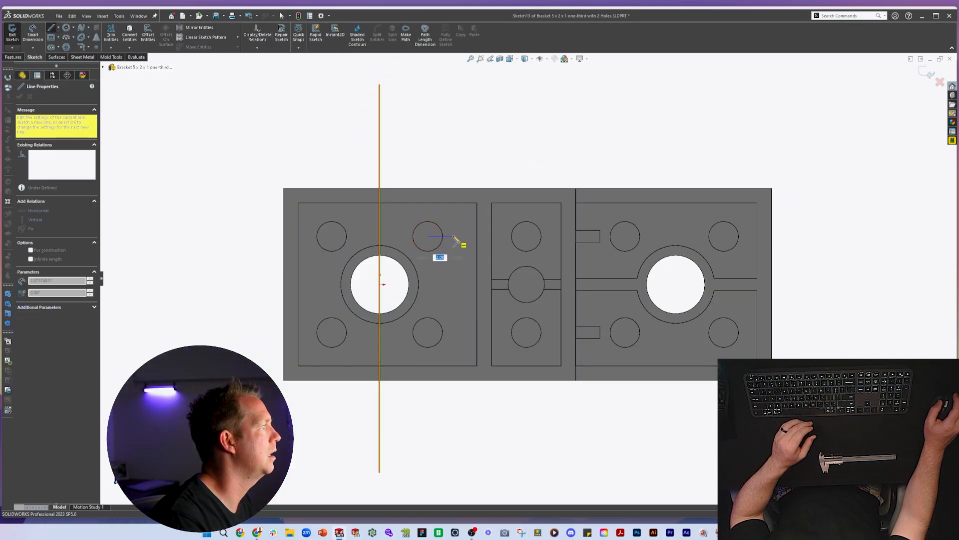
click(482, 236)
key(Escape)
key(Escape)
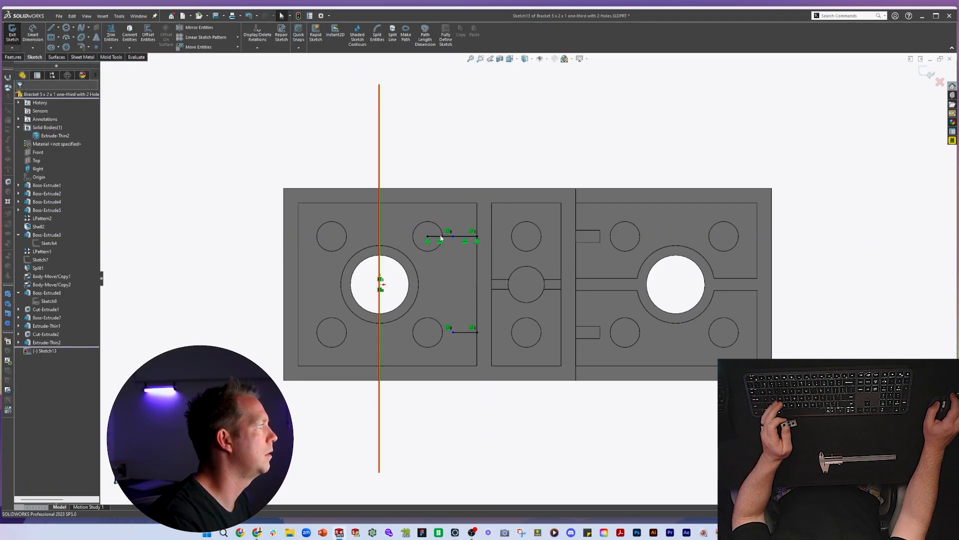
- Dimension the short rib line as 2 mm and thin-extrude both lines 1 mm thick, mid-plane, up to the hole ring's rim
click(440, 236)
click(474, 179)
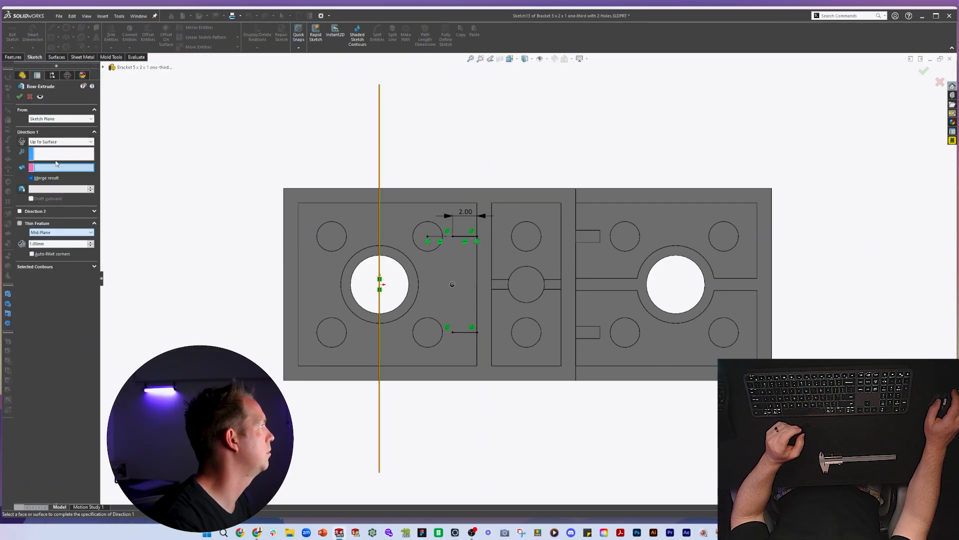
click(409, 268)
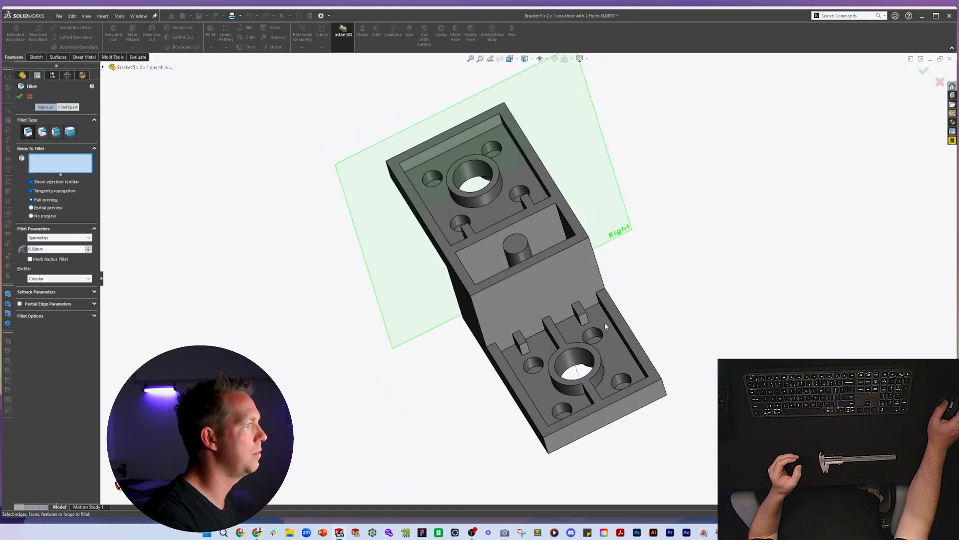
- Fillet the vertical inner corners of the three-stud-wide plate's recess beside the step wall with a 0.8 mm radius
scroll(578, 295, down, 5)
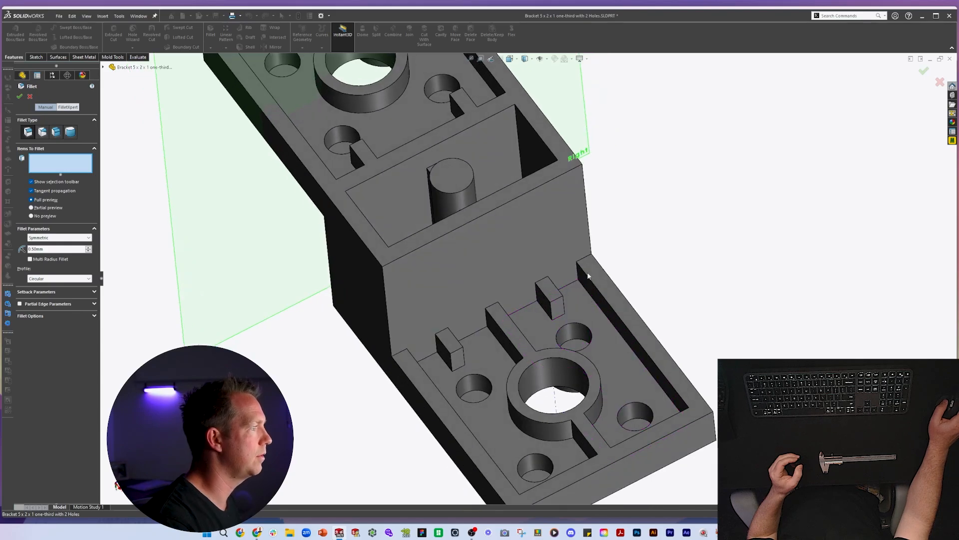
click(576, 273)
middle_drag(565, 278, 437, 302)
text(1)
key(Return)
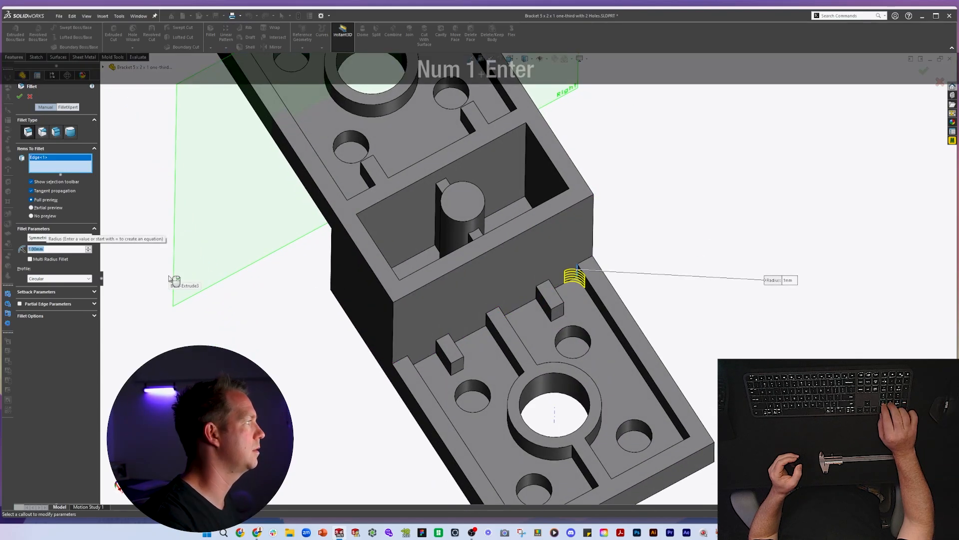
text(.8)
key(Return)
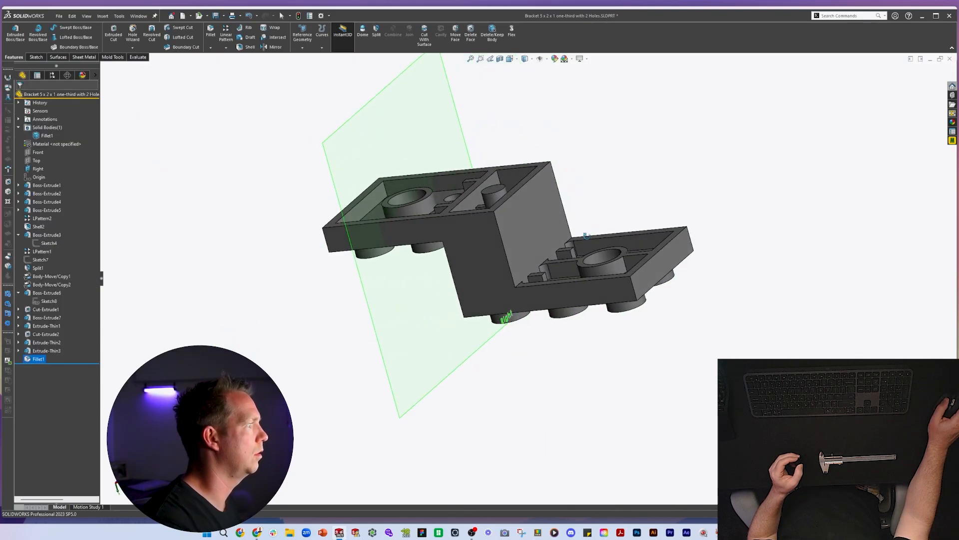
- Hide the Right plane in the bracket part
middle_drag(585, 235, 385, 156)
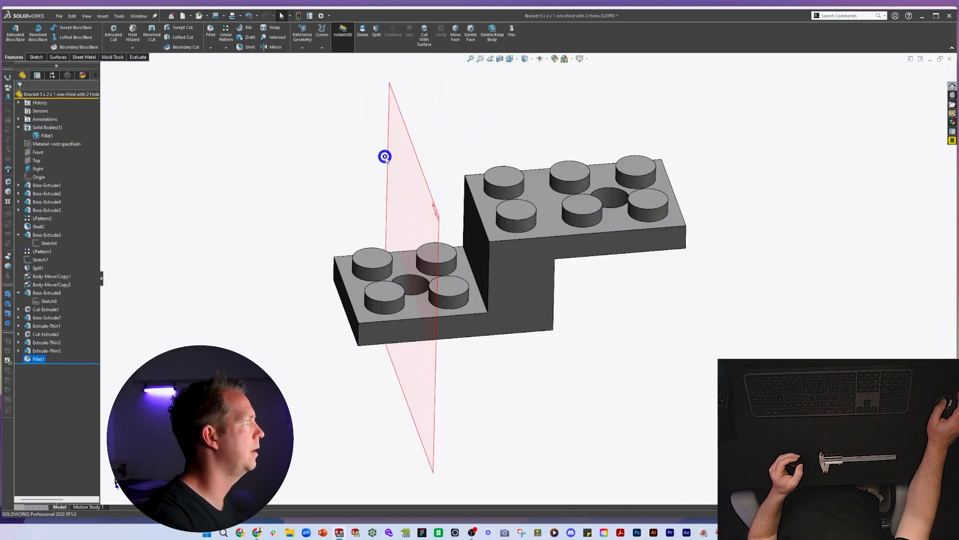
click(387, 156)
click(428, 125)
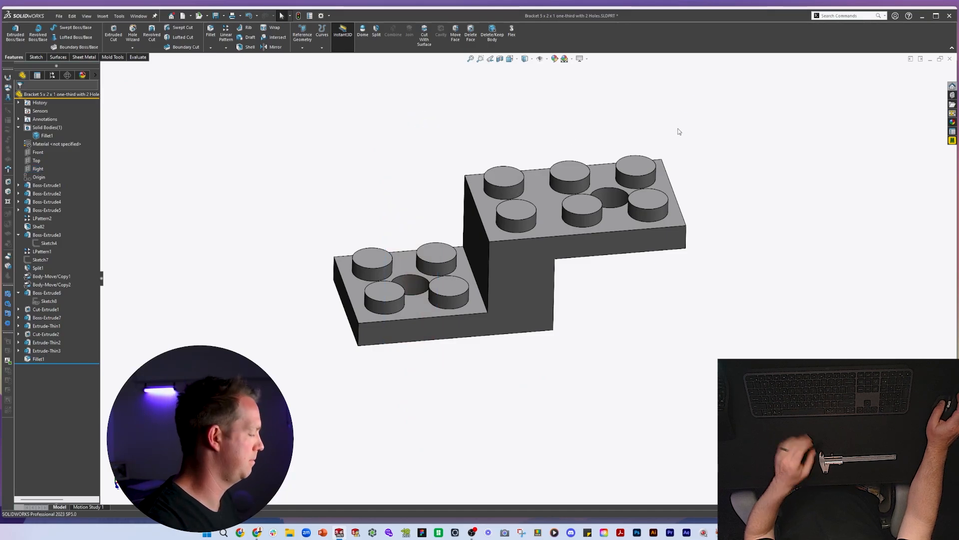
- Switch to the Off-Road Buggy assembly and insert the Bracket 5 x 2 x 1 one-third with 2 Holes beside the plates
key(alt+Tab)
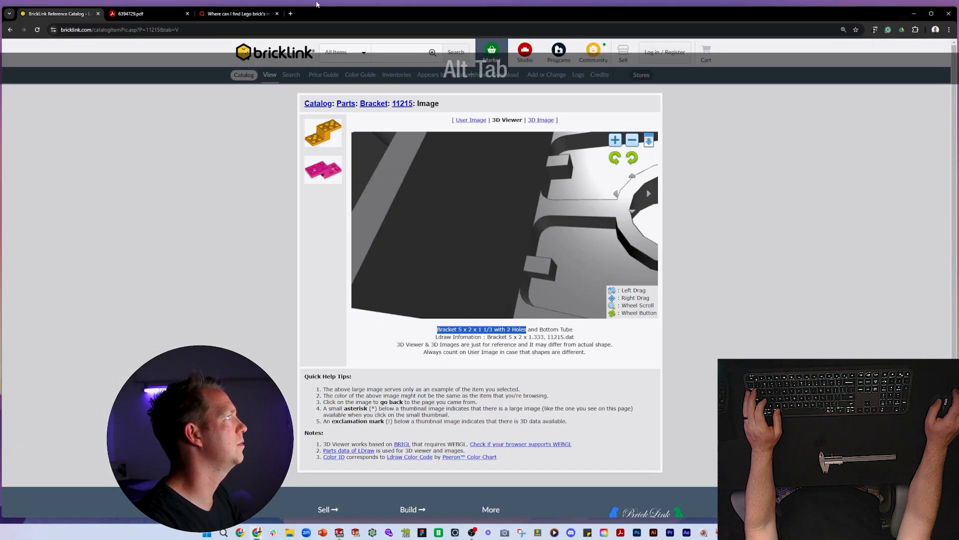
key(ctrl+Tab)
key(alt+Tab)
key(ctrl+Tab)
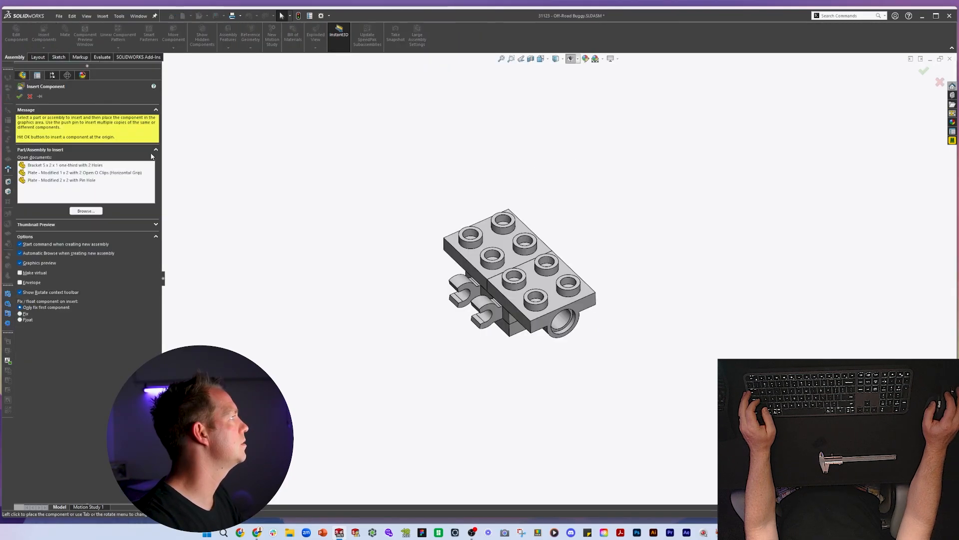
click(90, 165)
click(647, 195)
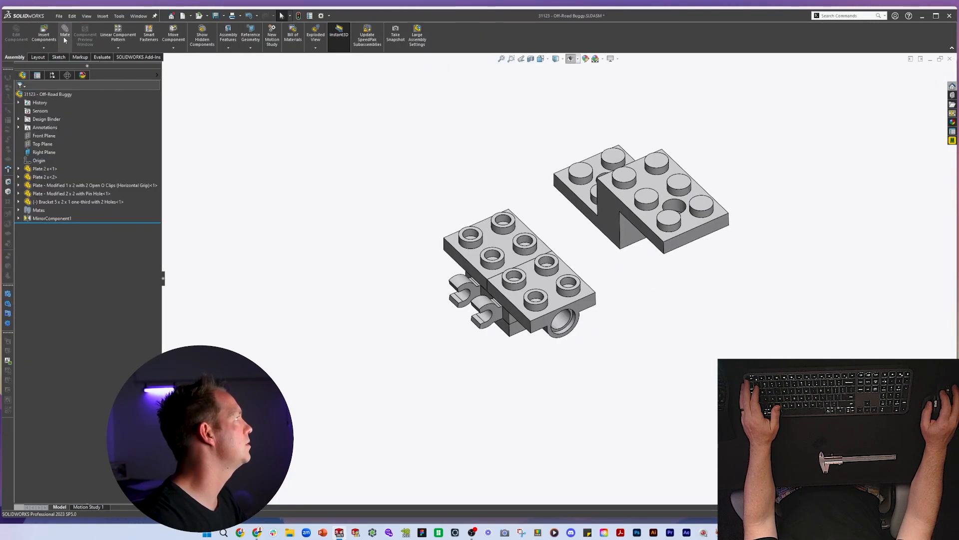
- Mate the bracket onto the plates, aligning its Front plane with the assembly's Right Plane
click(537, 285)
middle_drag(538, 285, 538, 267)
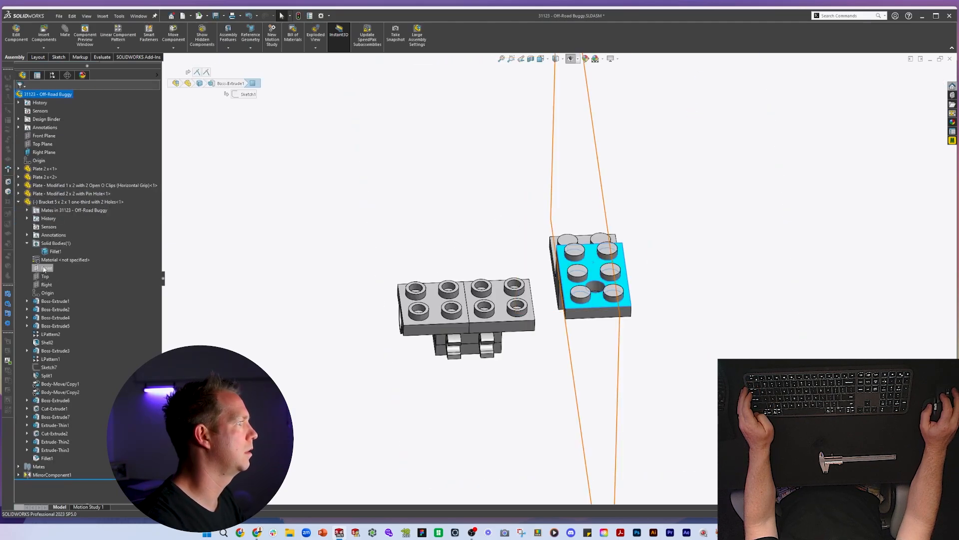
click(46, 268)
ctrl+click(44, 152)
click(65, 44)
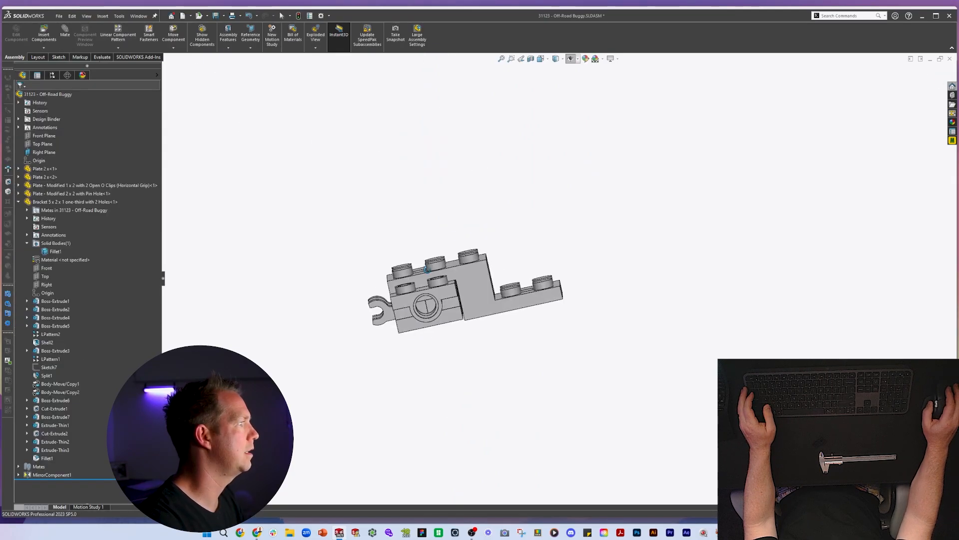
- Make the bracket transparent and examine from above how its tubes and ribs line up with the plates' studs
middle_drag(487, 231, 478, 254)
scroll(478, 254, down, 5)
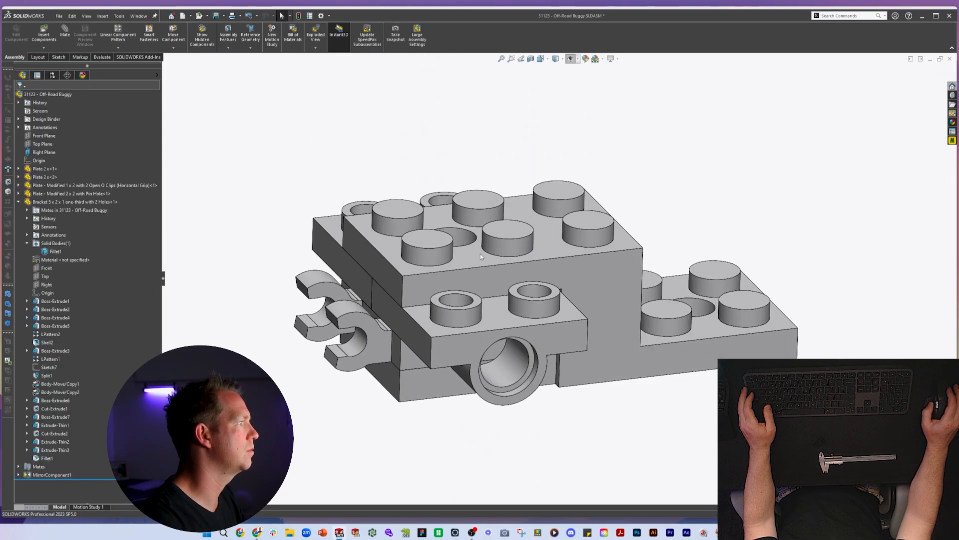
click(478, 254)
click(560, 188)
key(ctrl+5)
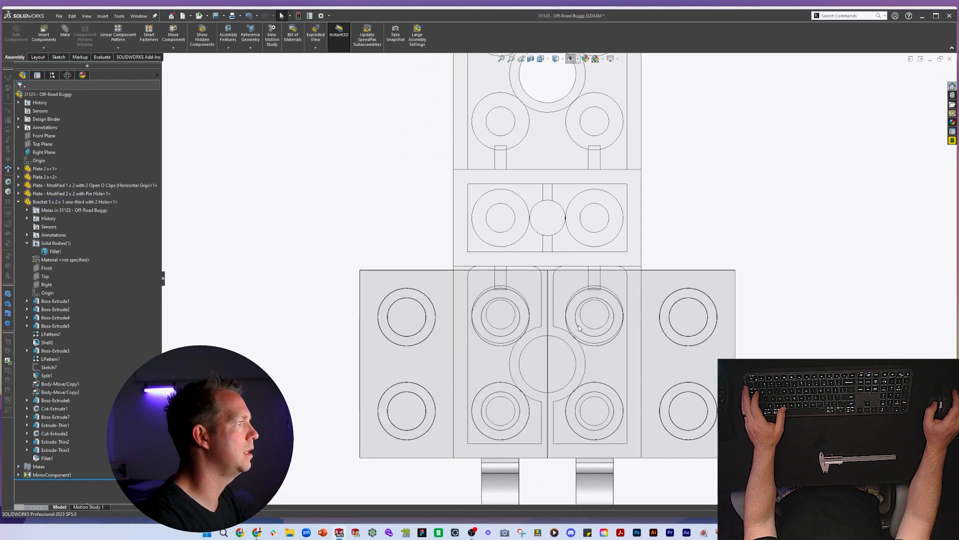
scroll(672, 196, up, 5)
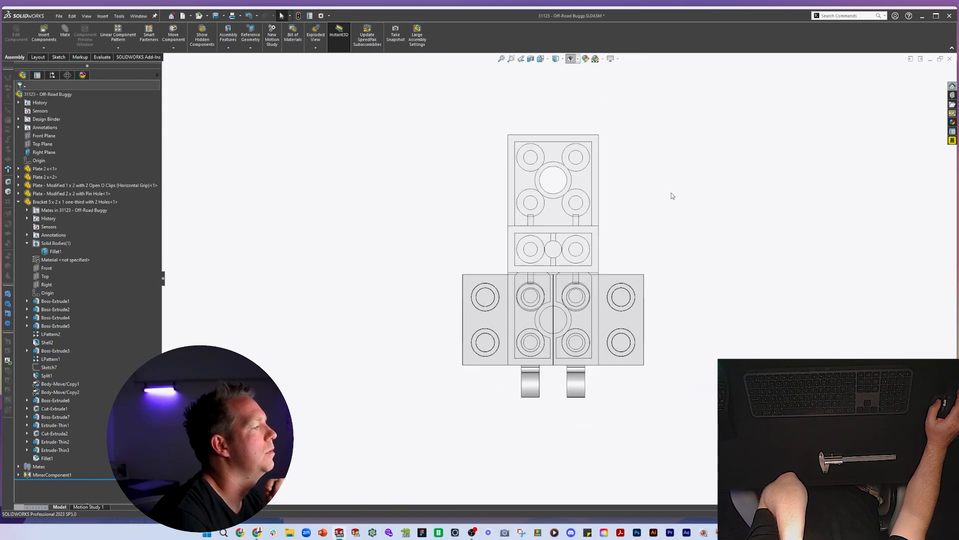
scroll(689, 195, down, 1)
key(ctrl+bracketright)
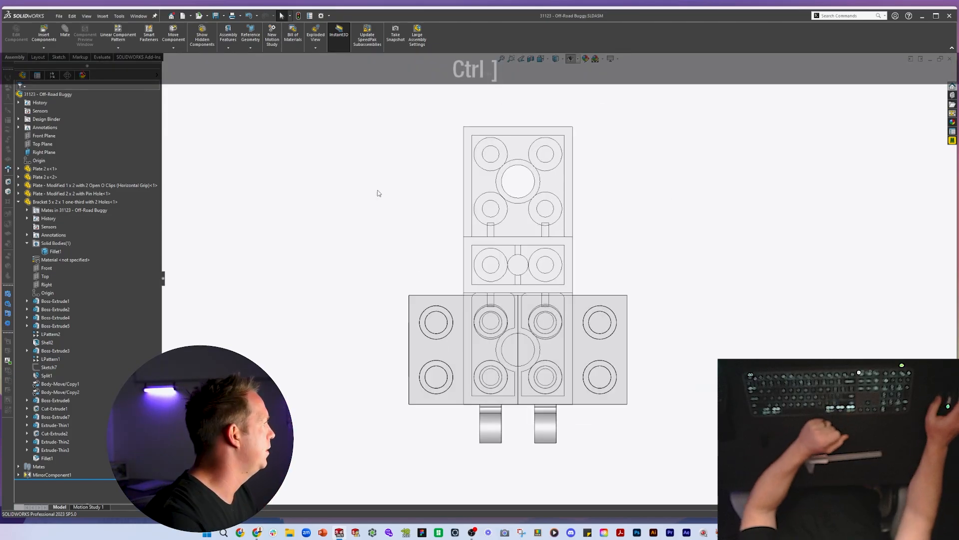
click(601, 346)
click(658, 390)
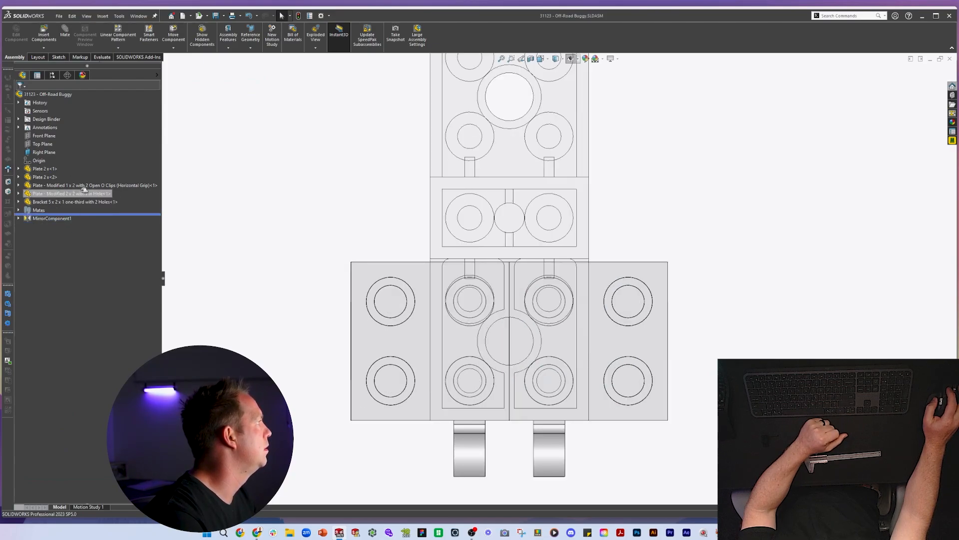
- Roll the assembly back to its first two plates and make them transparent to examine their alignment
drag(84, 190, 81, 184)
scroll(573, 388, down, 1)
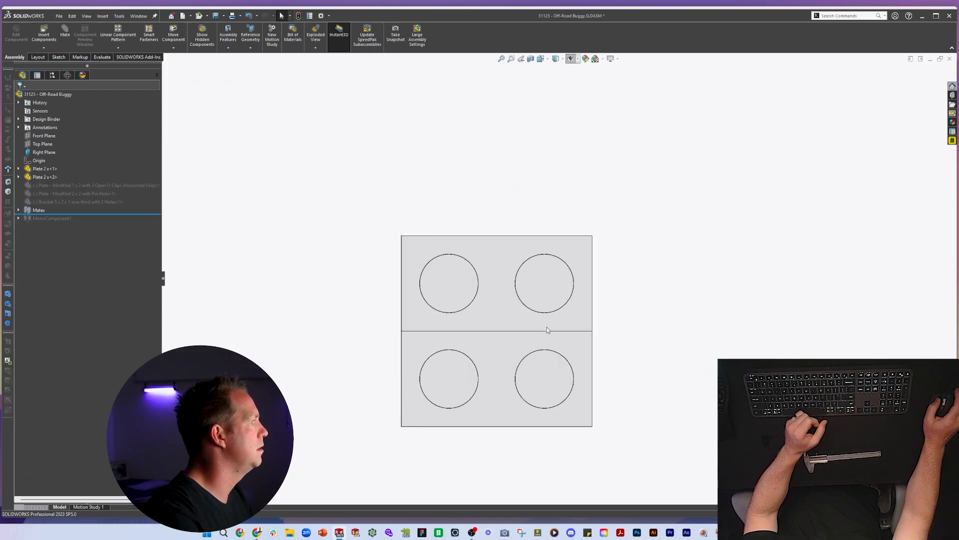
click(547, 377)
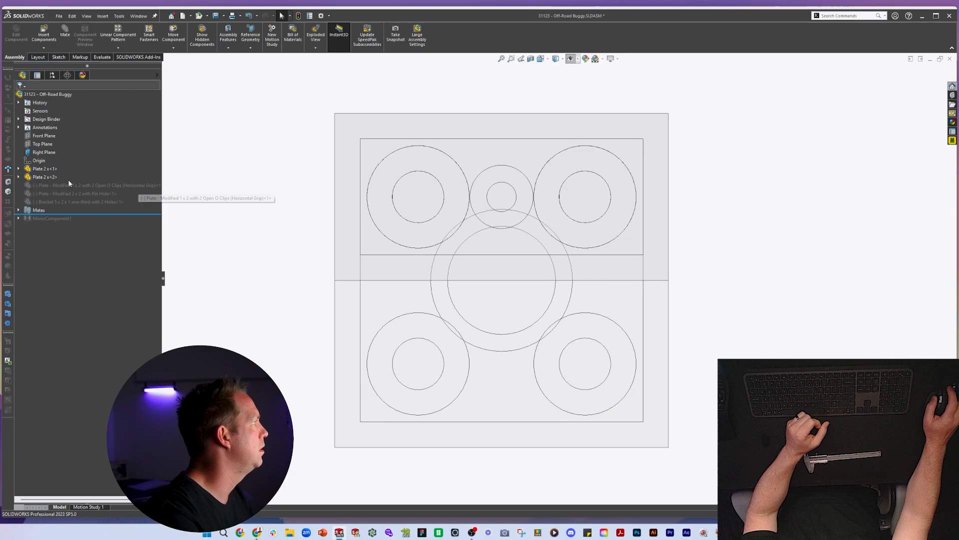
- Turn off the two plates' transparency, roll forward to the plate with open O clips and check that plate's transparency view
click(55, 177)
click(73, 152)
middle_drag(529, 294, 459, 210)
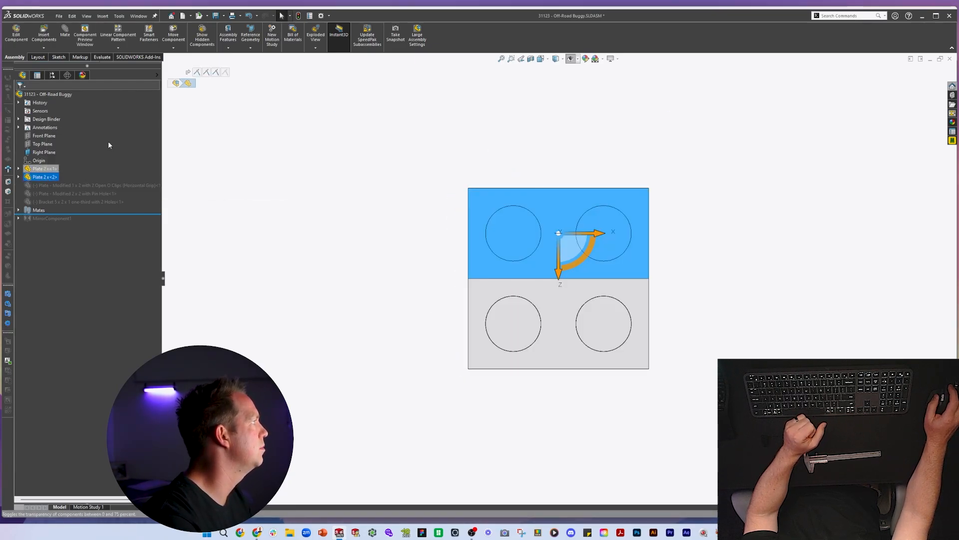
click(272, 242)
click(85, 186)
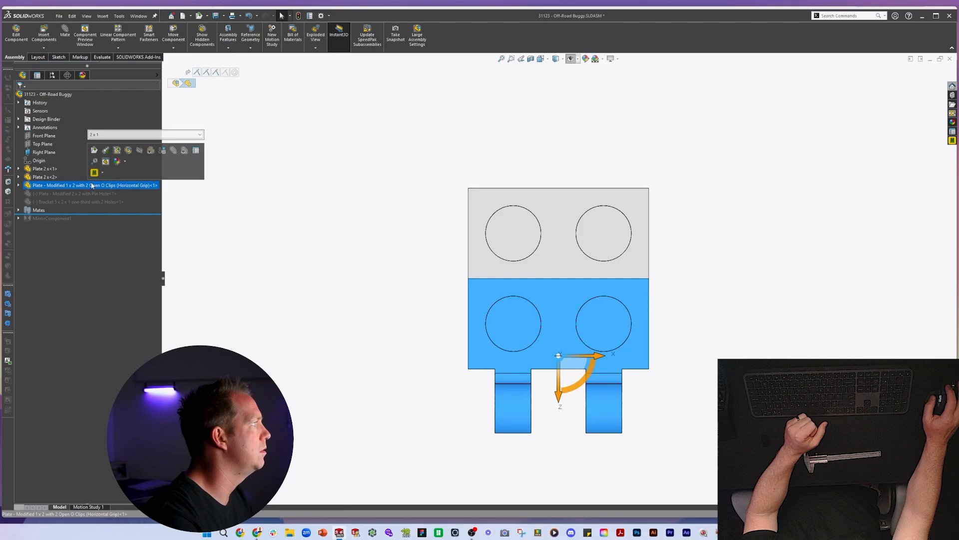
click(152, 151)
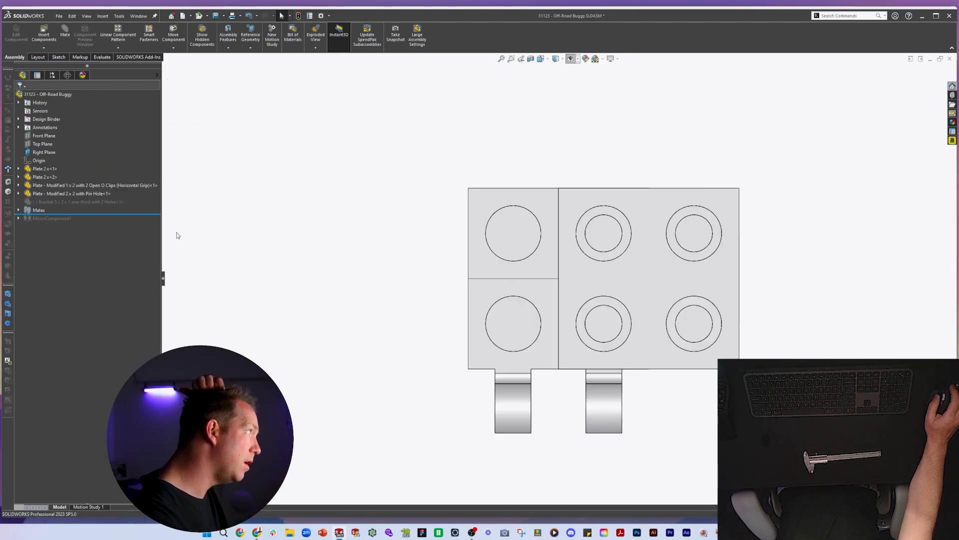
- Roll the assembly forward past the mirrored component and make the 2 x 2 plates with pin hole transparent
drag(85, 214, 82, 222)
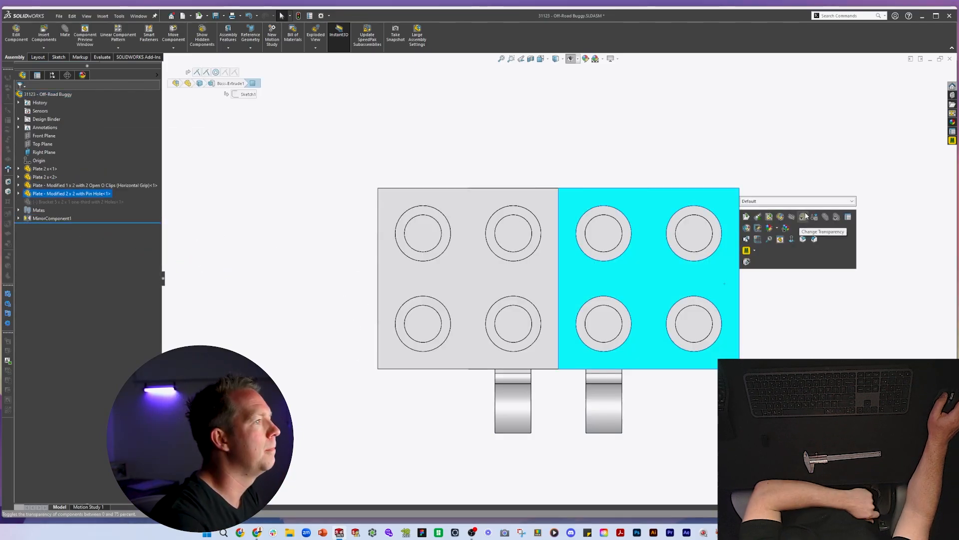
click(807, 217)
scroll(578, 200, up, 5)
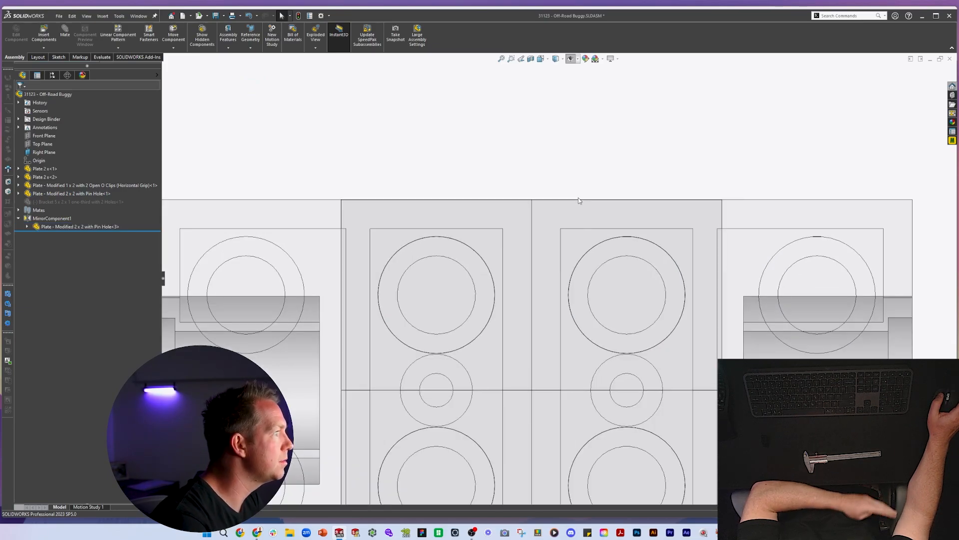
- Turn off the 2 x 2 pin hole plates' transparency, then unsuppress the bracket and edit it in context
click(94, 225)
click(125, 196)
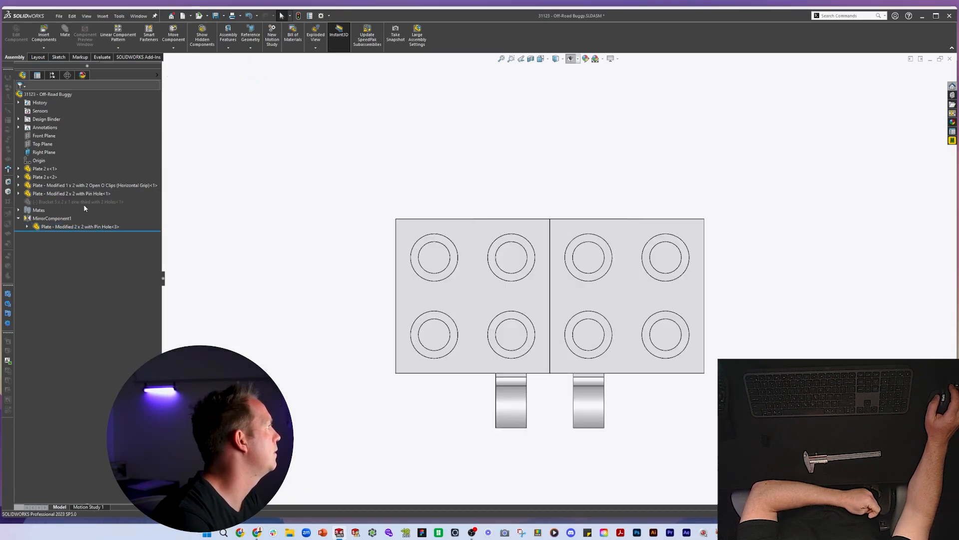
click(81, 202)
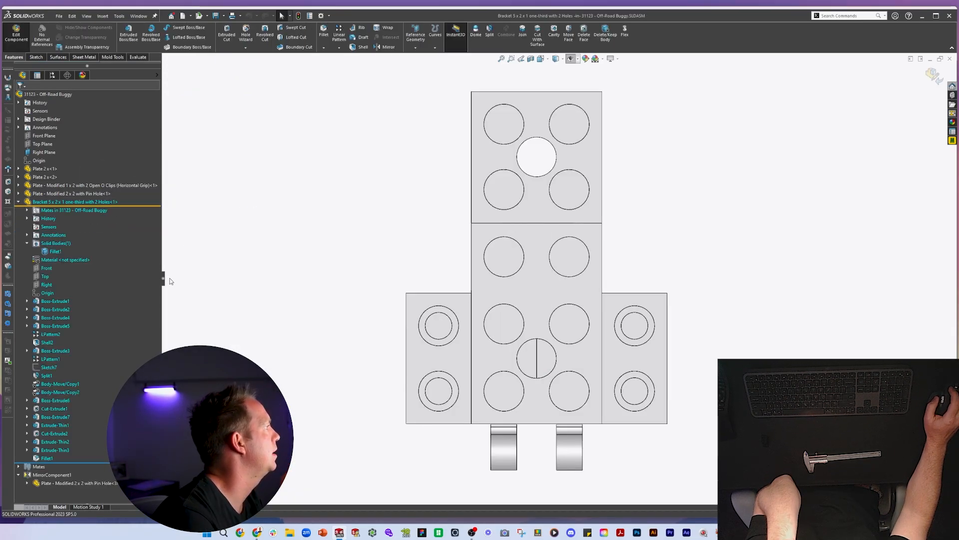
- Show the display states in the tree, make the bracket's solid body transparent and examine its studs against the plates beneath
click(157, 75)
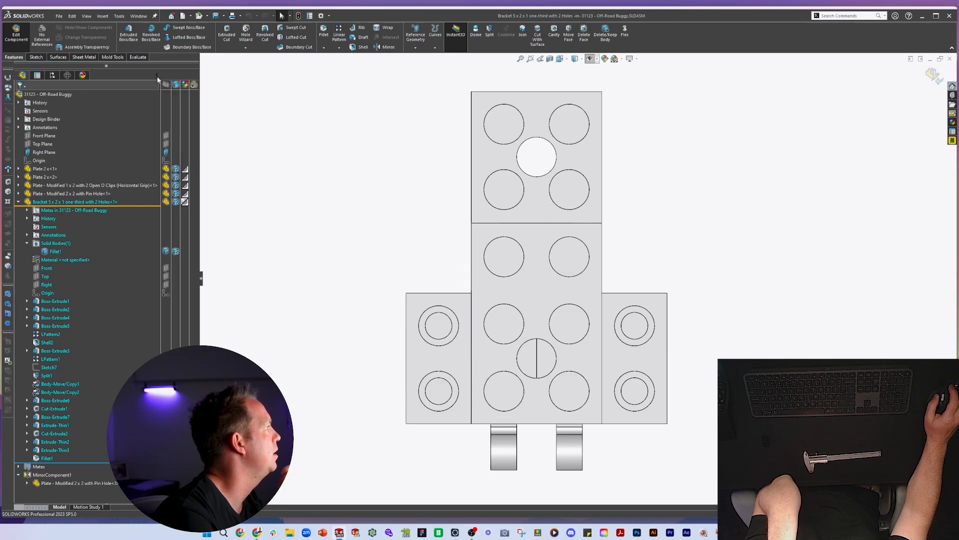
click(185, 251)
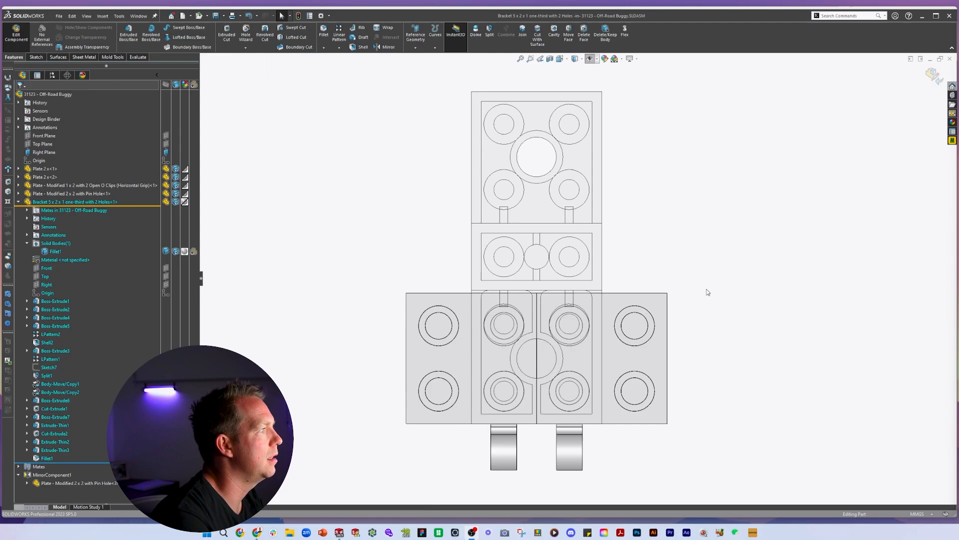
click(94, 202)
click(722, 252)
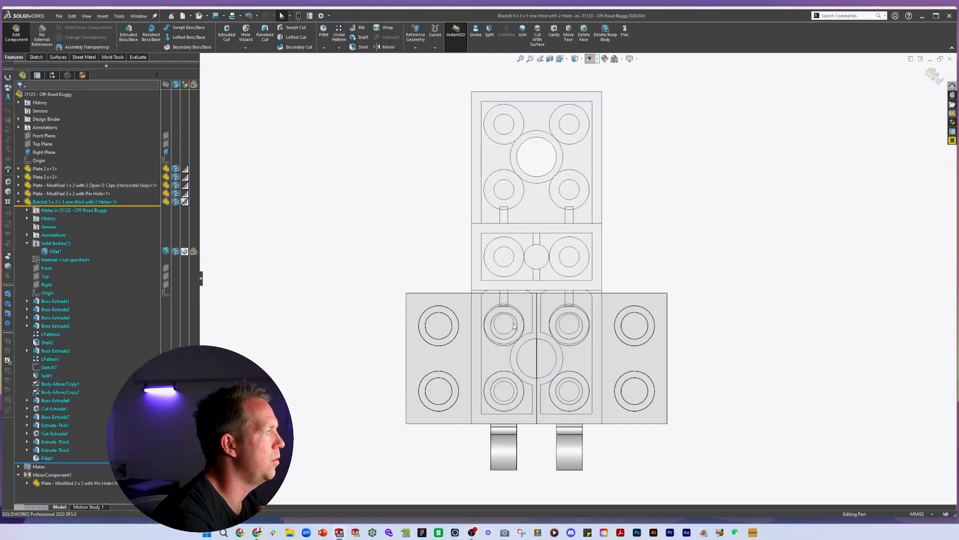
scroll(563, 327, up, 2)
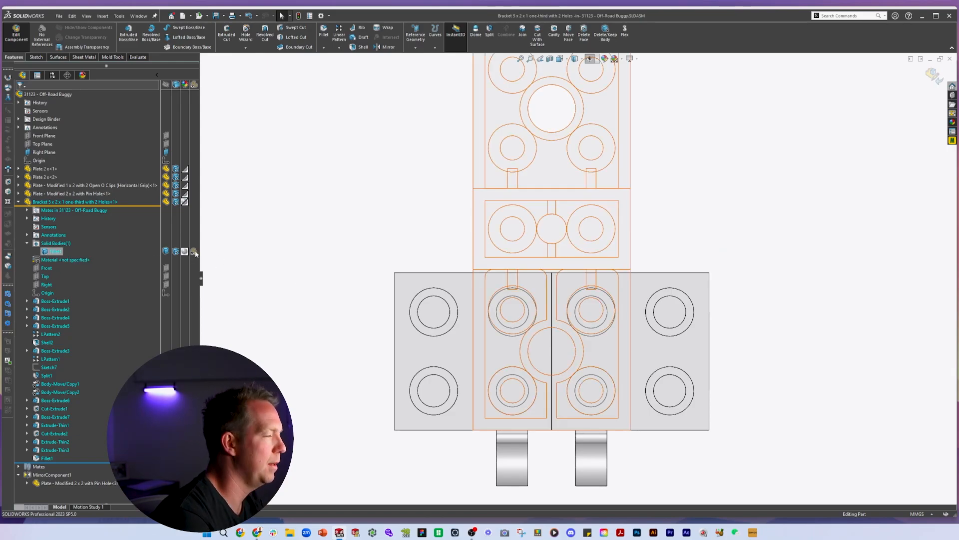
- Roll the bracket back to LPattern2, then forward to Boss-Extrude6, and compare its studs with the plates' studs from above
scroll(408, 377, down, 1)
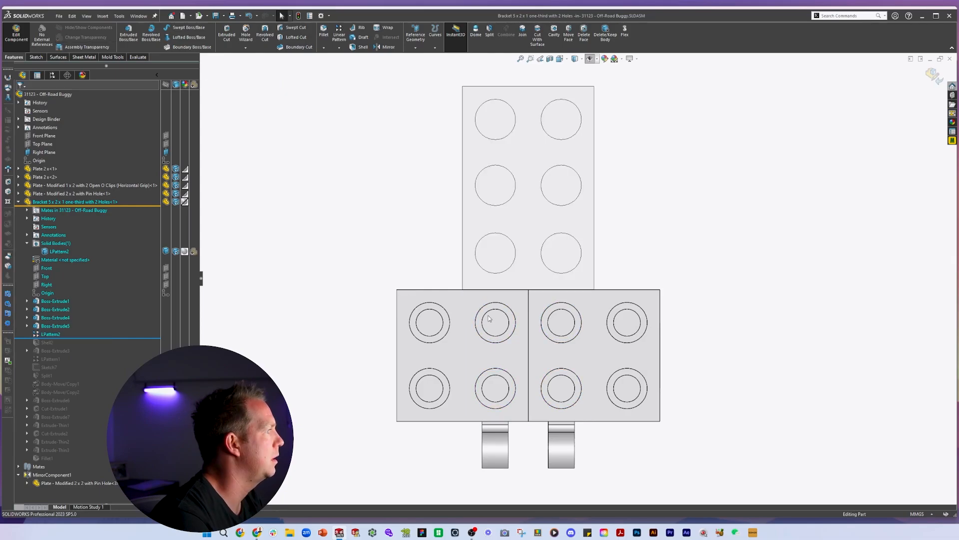
middle_drag(489, 318, 610, 174)
key(space)
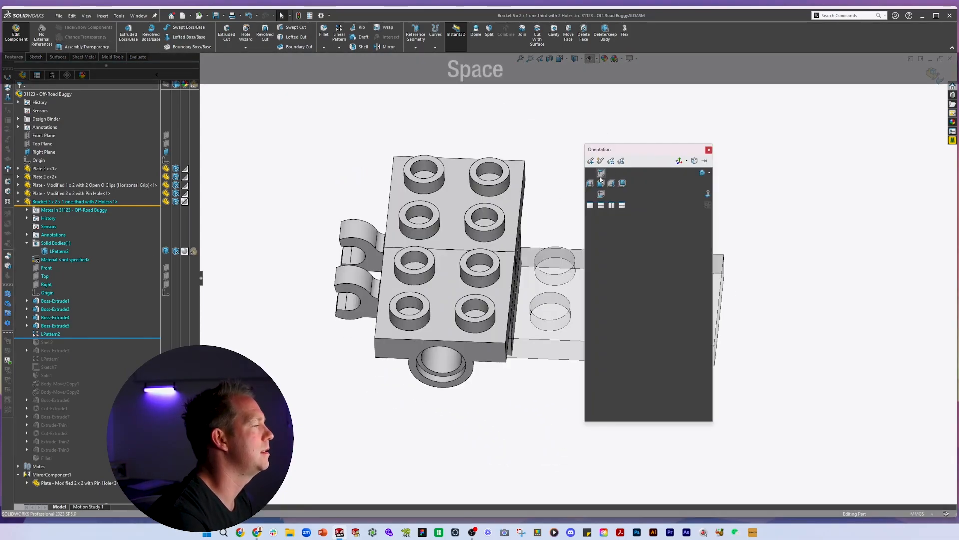
click(601, 181)
drag(82, 339, 82, 350)
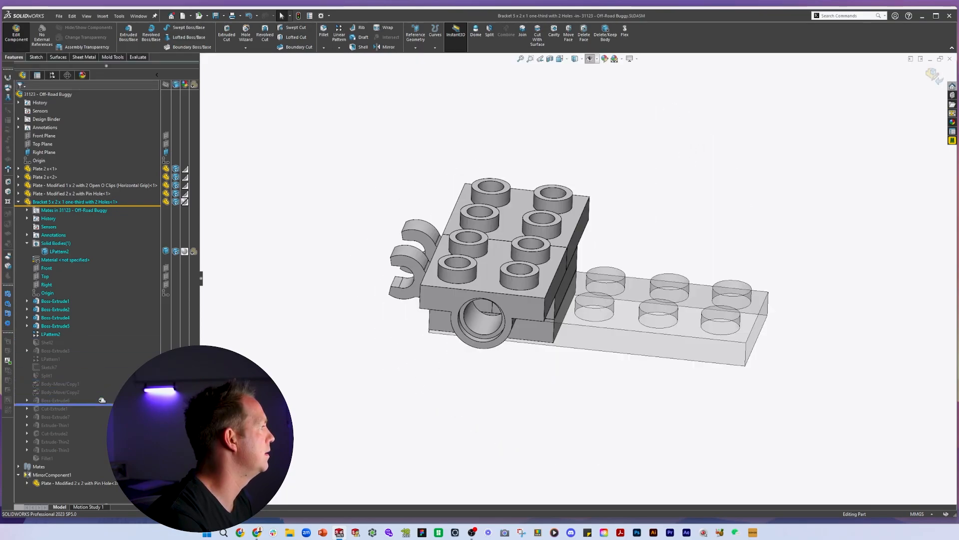
key(space)
click(707, 238)
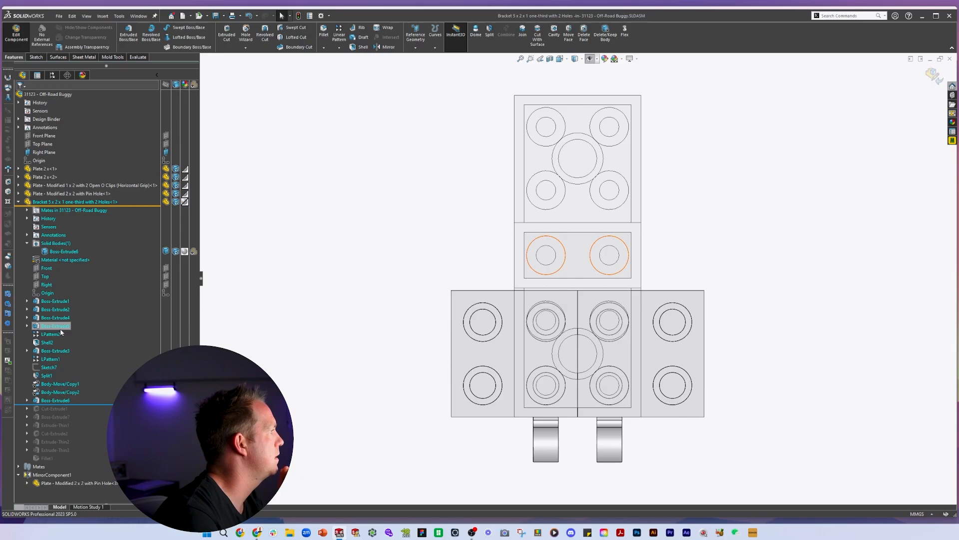
- Examine the stud spacing and edge dimensions in the sketch of the bracket's Boss-Extrude2
click(49, 301)
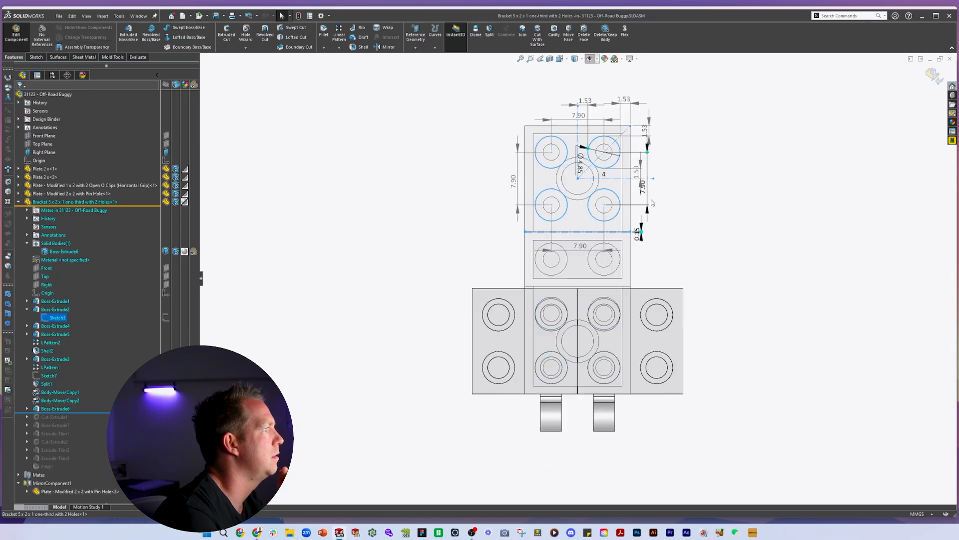
scroll(651, 203, up, 2)
scroll(651, 202, down, 2)
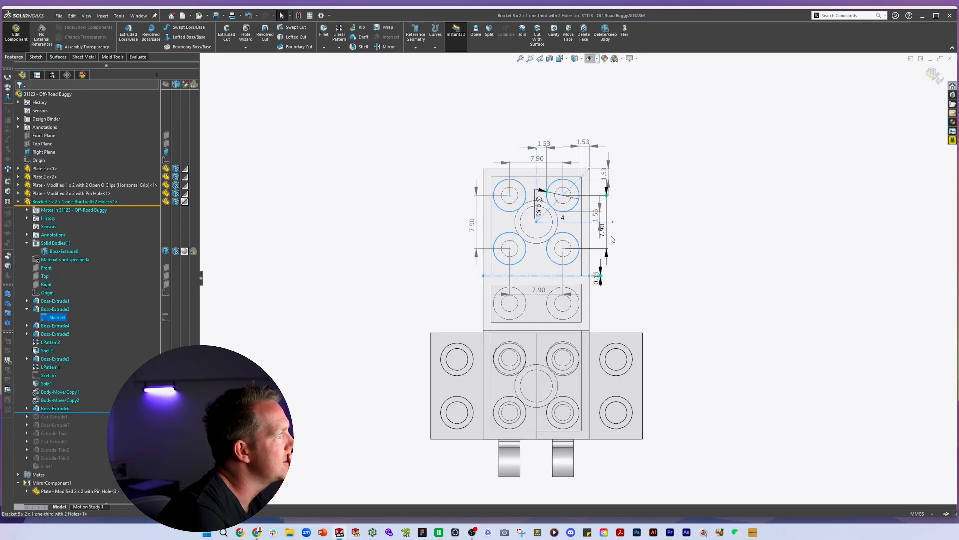
scroll(613, 240, down, 1)
scroll(613, 239, up, 1)
scroll(596, 314, down, 3)
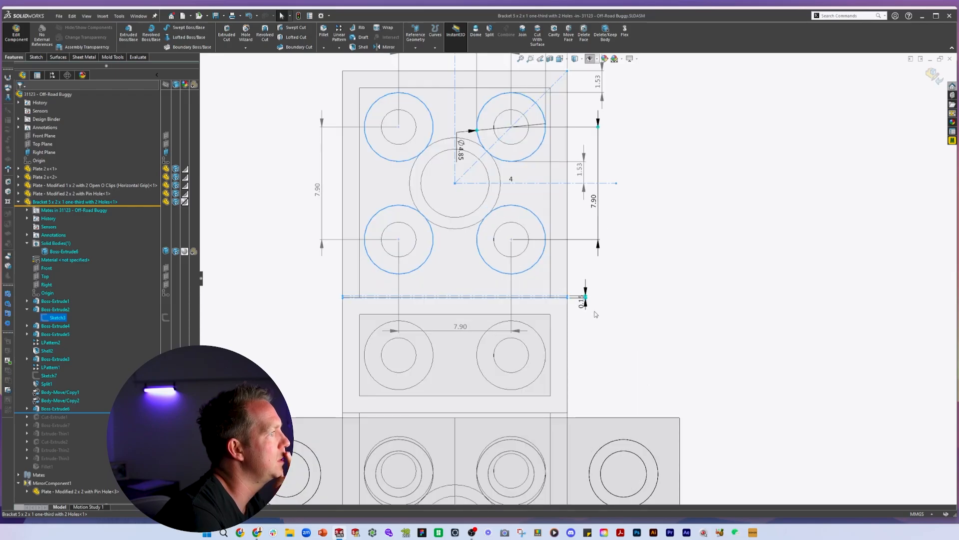
scroll(582, 311, up, 2)
- Set the length of the bracket's raised middle section in Boss-Extrude4 to 7.9 mm
click(54, 326)
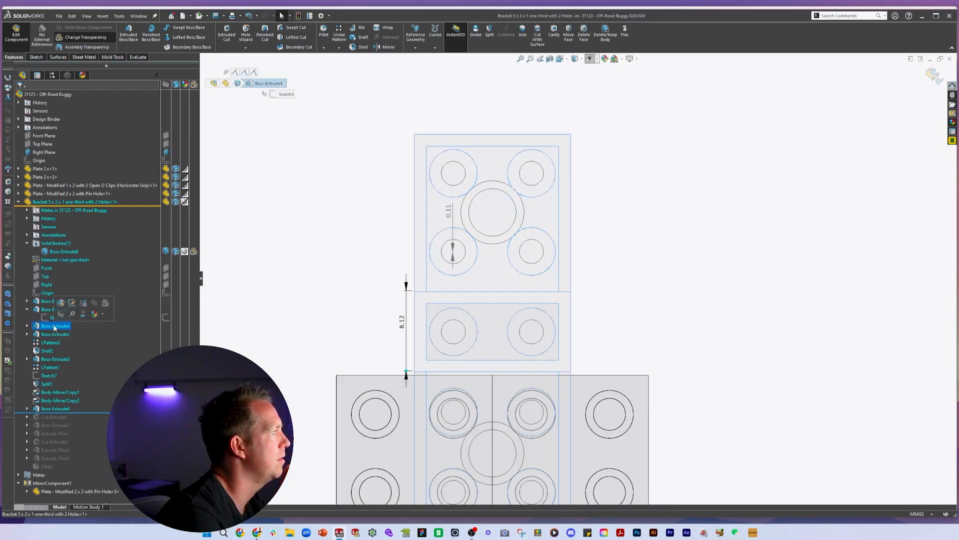
scroll(647, 436, up, 1)
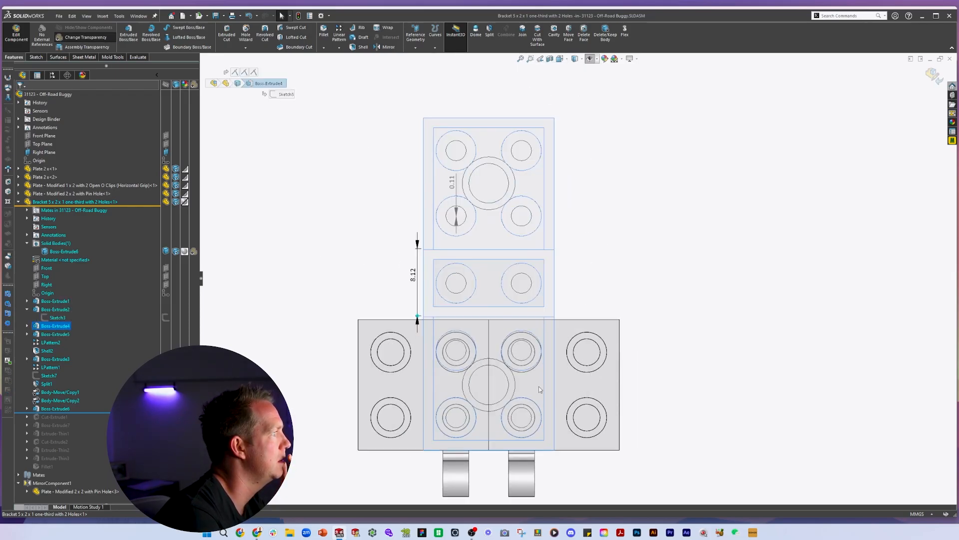
double_click(409, 274)
text(7.9)
key(Return)
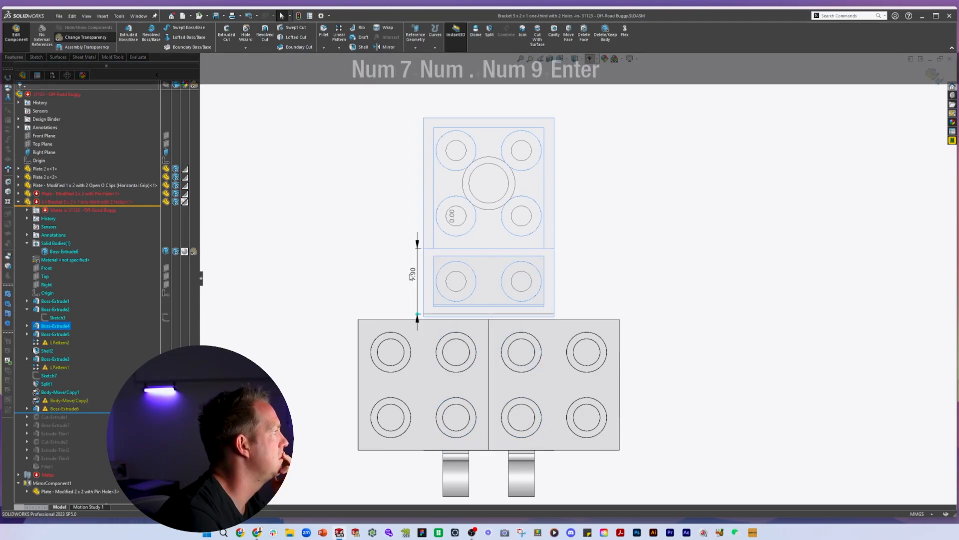
- Set the stud spacing of LPattern2 to 7.9 mm and roll the bracket forward past Fillet1
double_click(422, 280)
text(1.9)
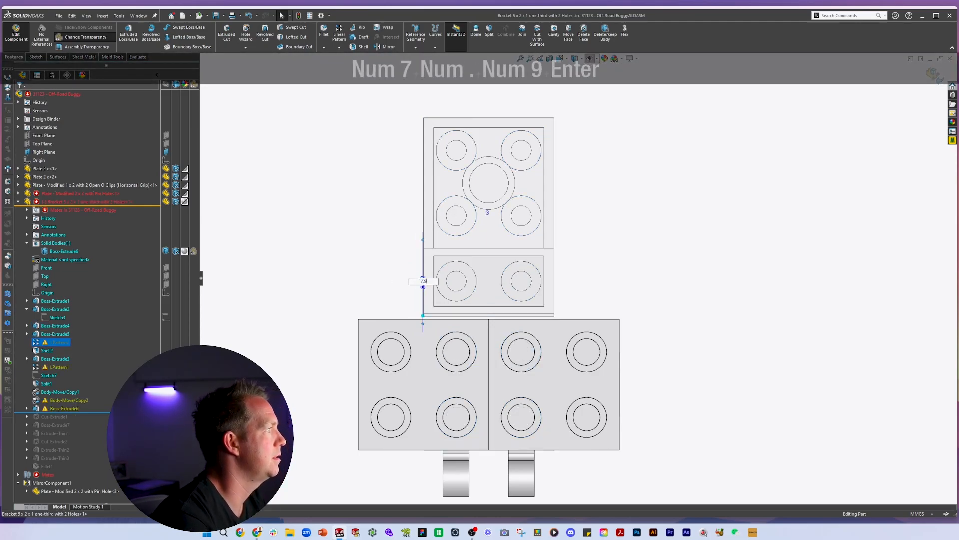
click(604, 291)
drag(102, 412, 103, 470)
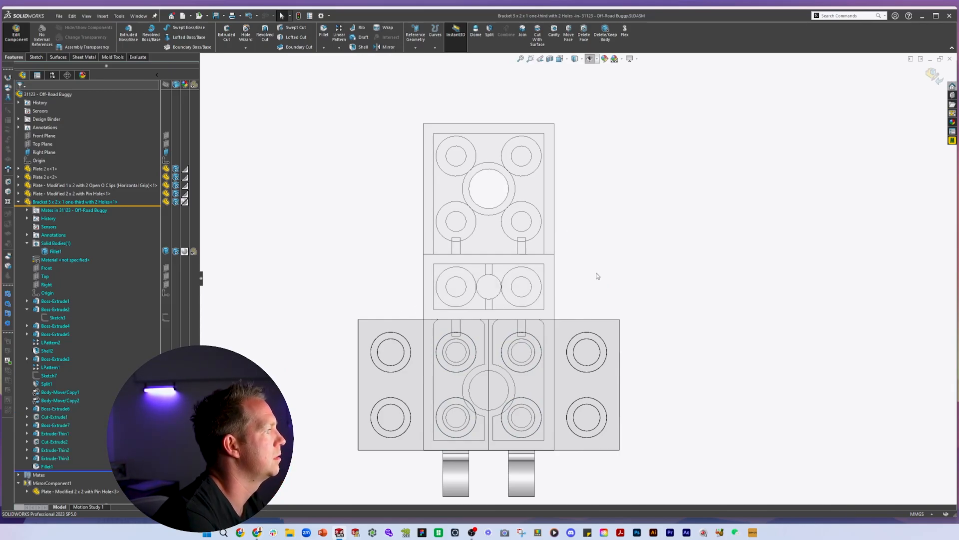
- Turn off the transparency of the bracket's solid body
middle_drag(598, 276, 490, 301)
scroll(492, 303, down, 4)
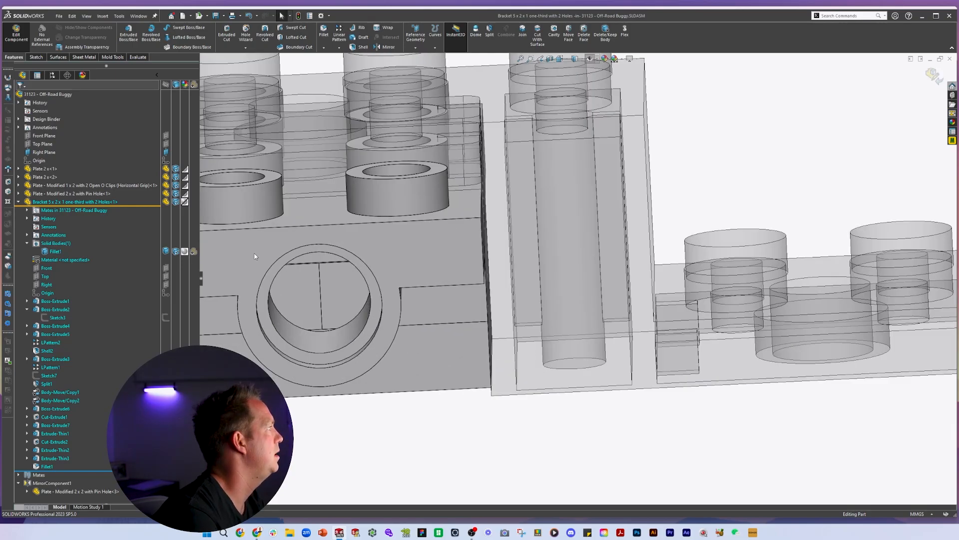
click(194, 253)
- Measure the distance between the underside faces of the lower plate and the bracket
scroll(571, 278, up, 3)
scroll(602, 327, down, 2)
middle_drag(524, 353, 568, 279)
key(m)
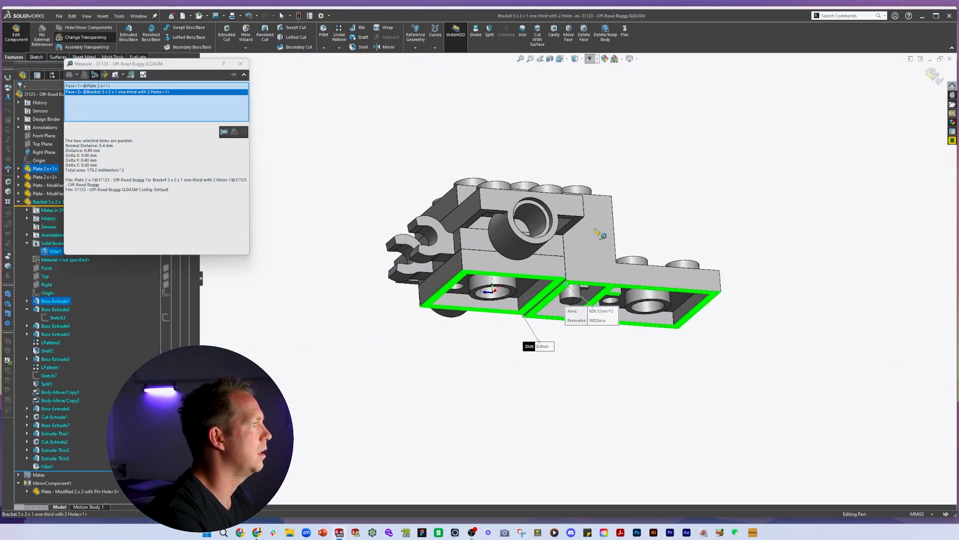
key(Escape)
middle_drag(595, 226, 588, 281)
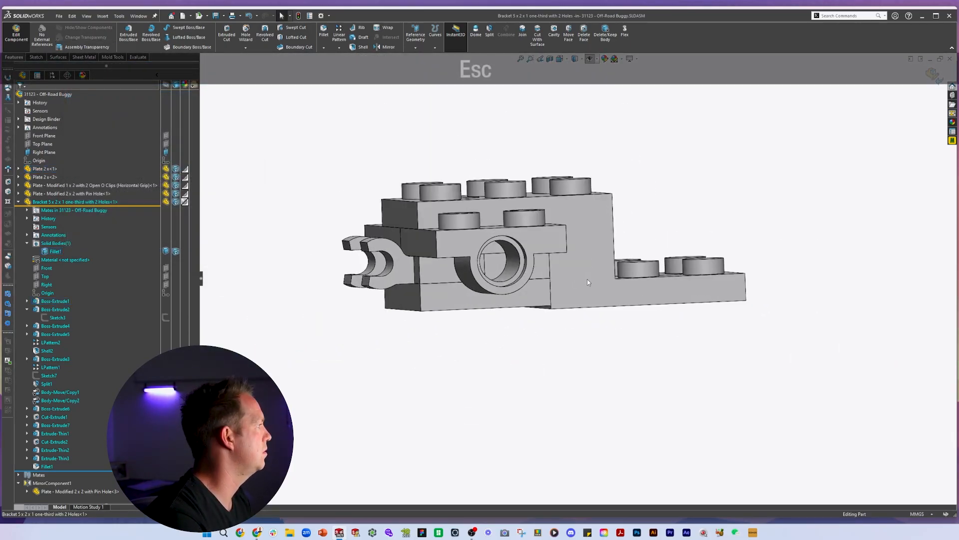
- Set the vertical move distance of the bracket's Body-Move/Copy2 feature to 9.6 mm
click(48, 394)
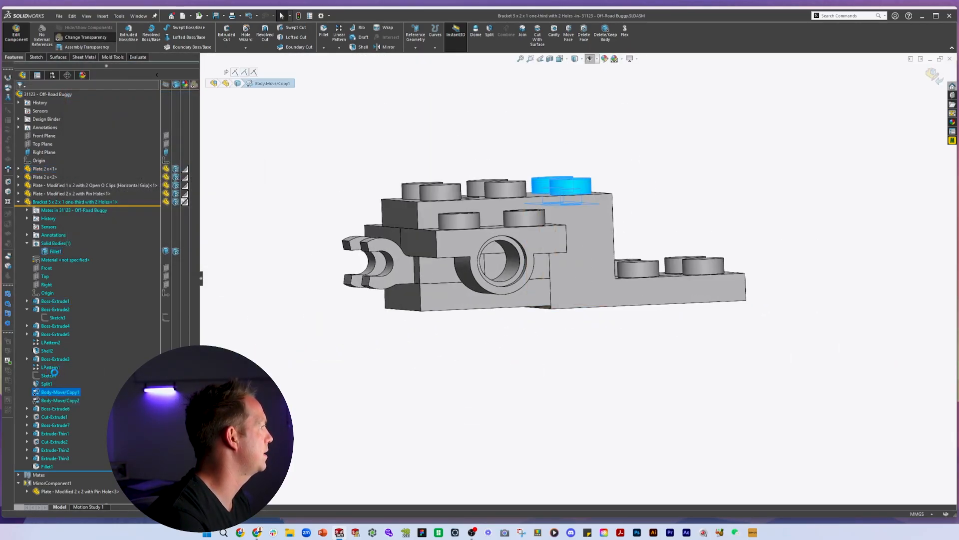
click(30, 97)
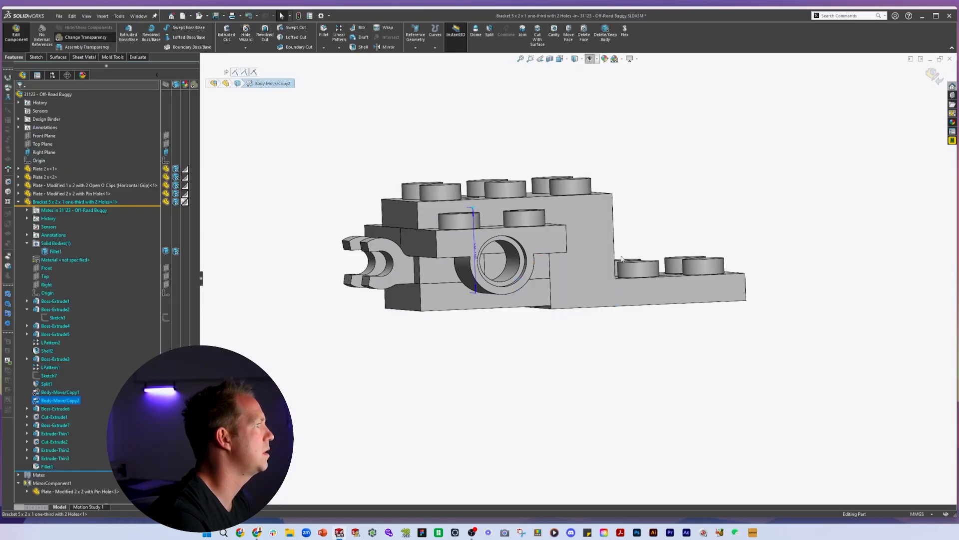
text(9.6)
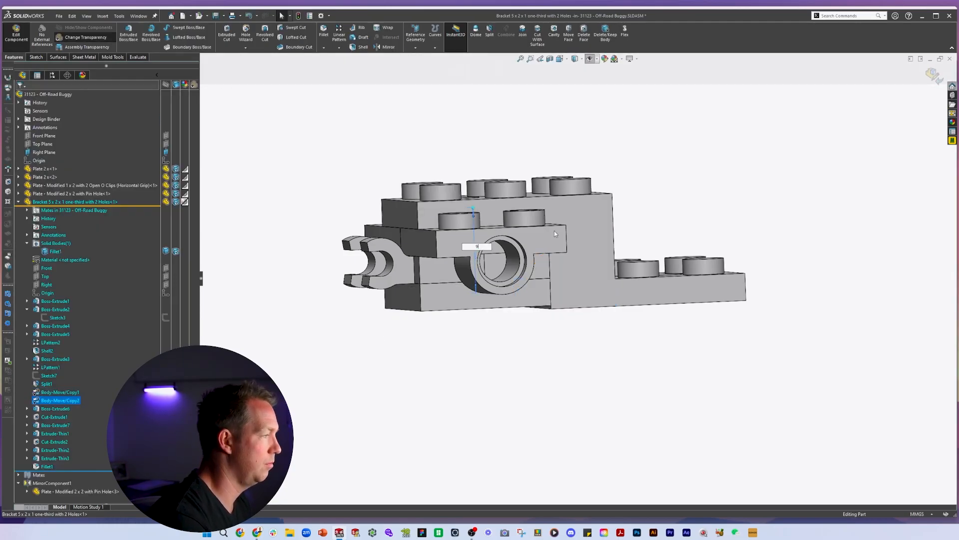
key(Return)
- Finish editing the bracket in context and save the Off-Road Buggy assembly
middle_drag(553, 227, 629, 402)
click(932, 76)
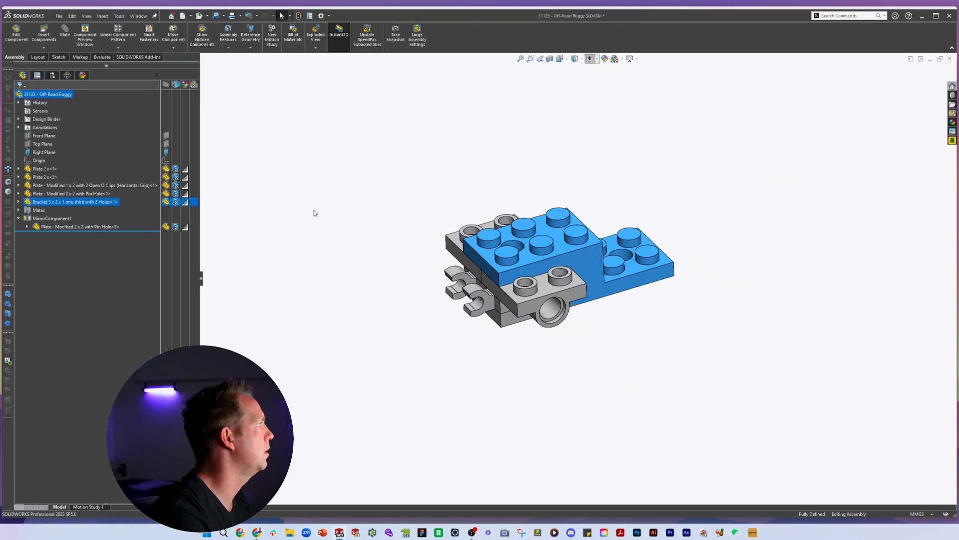
click(315, 214)
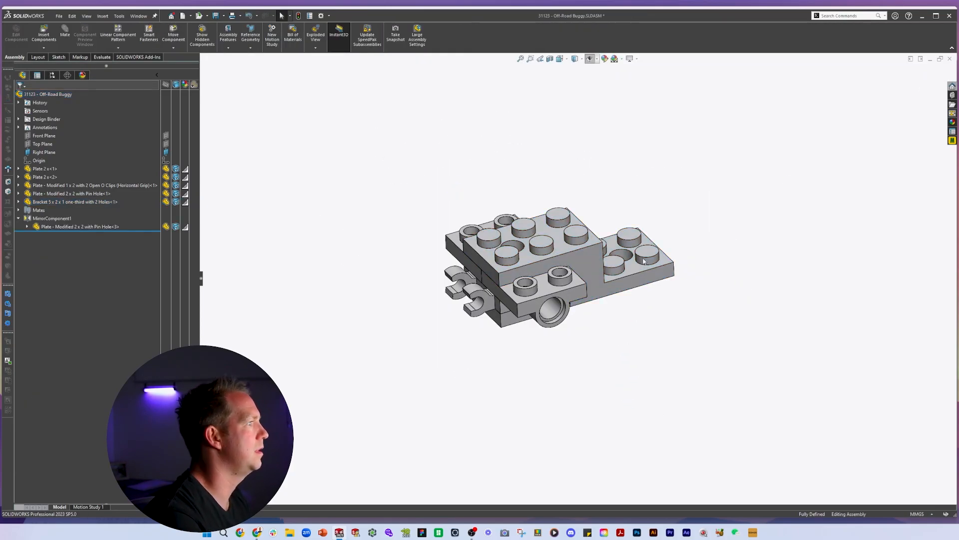
mouse_move(574, 236)
middle_down()
mouse_move(550, 208)
mouse_move(569, 239)
middle_up()
scroll(569, 240, down, 3)
key(ctrl+s)
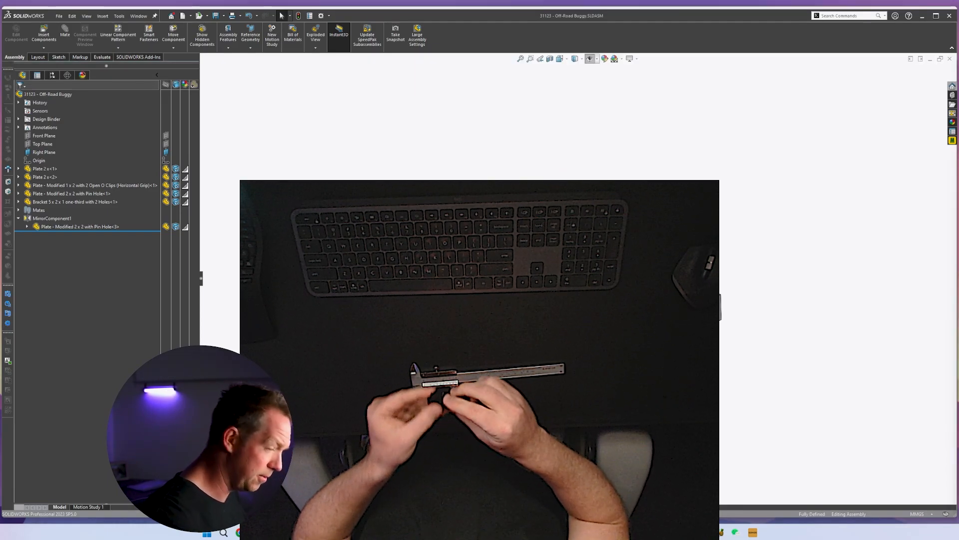
- Switch to the LEGO instructions PDF in the browser, check building step 5 and return to the SOLIDWORKS assembly
key(alt+Tab)
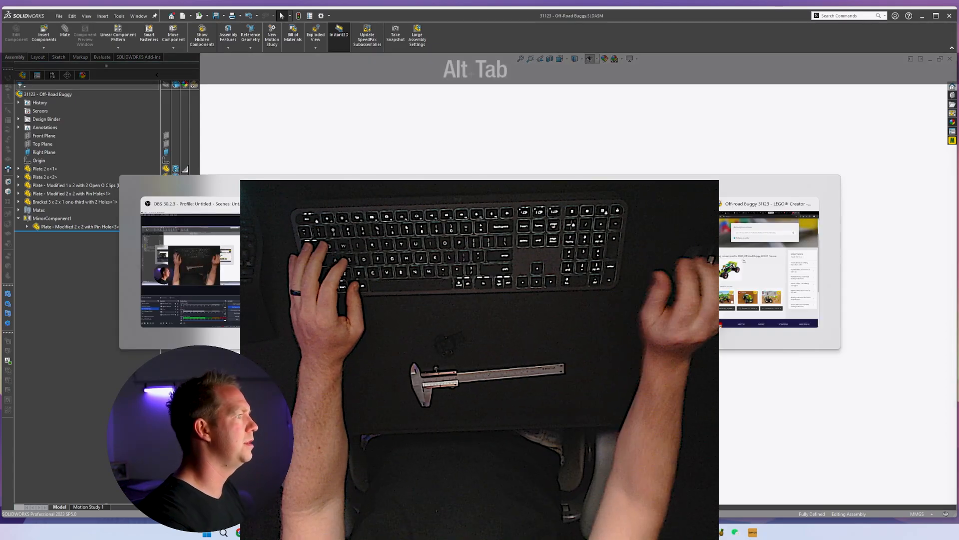
scroll(467, 290, down, 1)
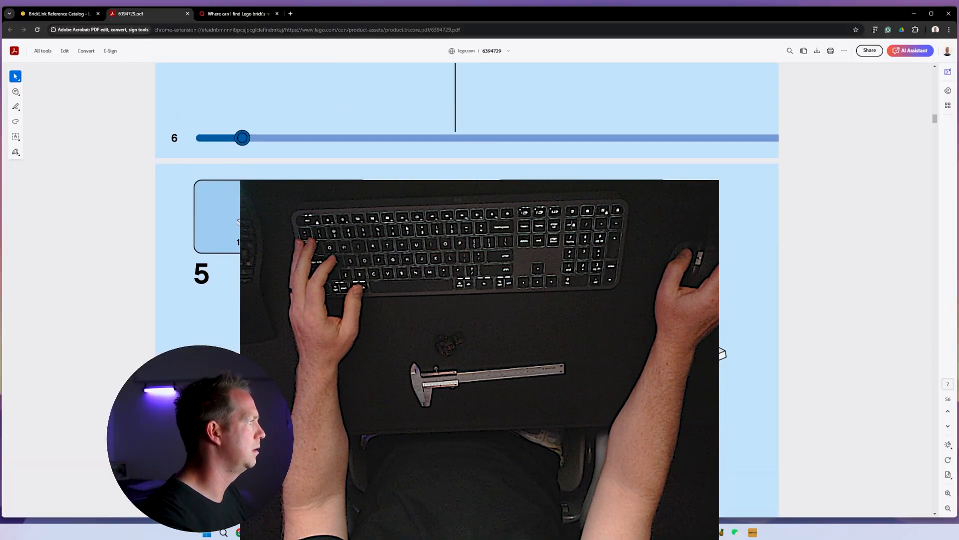
scroll(467, 290, down, 1)
key(alt+Tab)
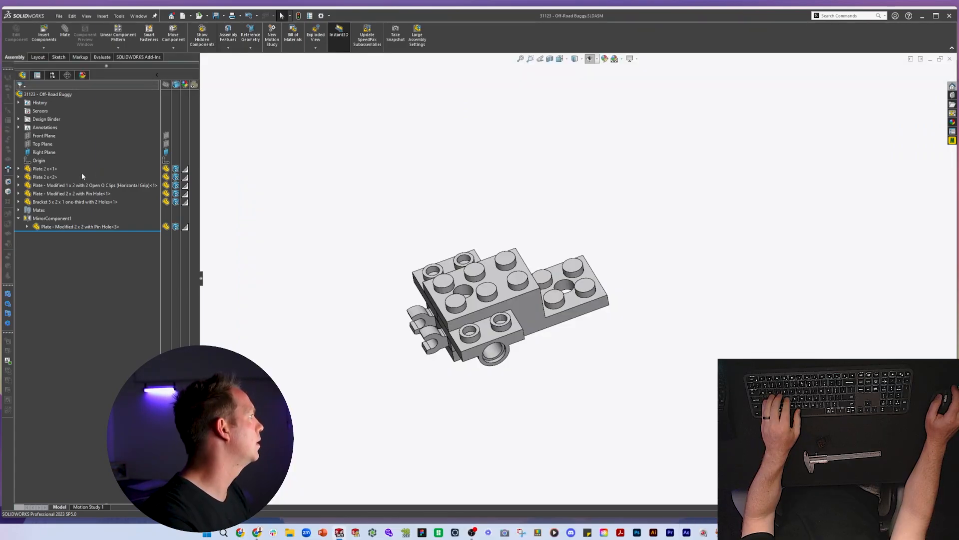
- Copy the Plate 2 x component into the assembly above the bracket and set its configuration to 2 x 8
ctrl+drag(41, 177, 592, 211)
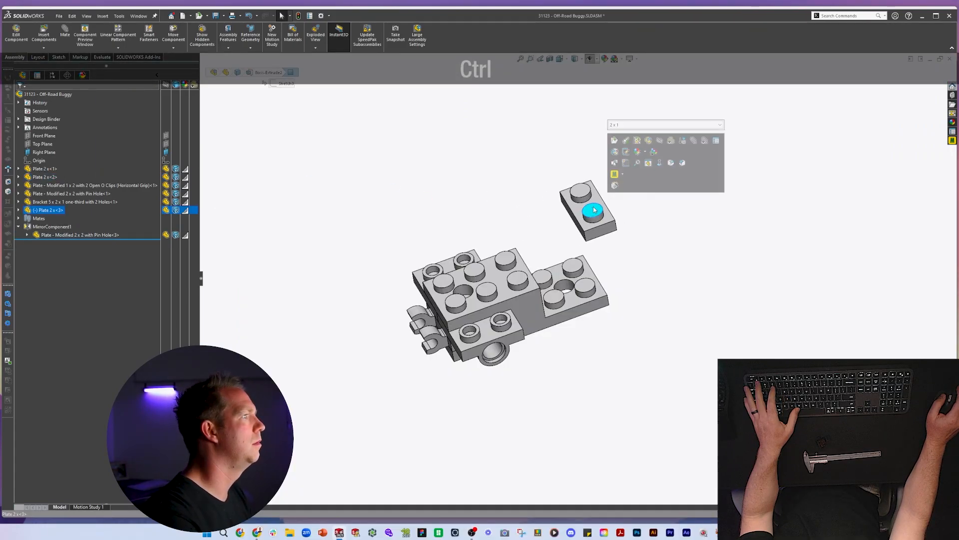
click(632, 125)
click(627, 166)
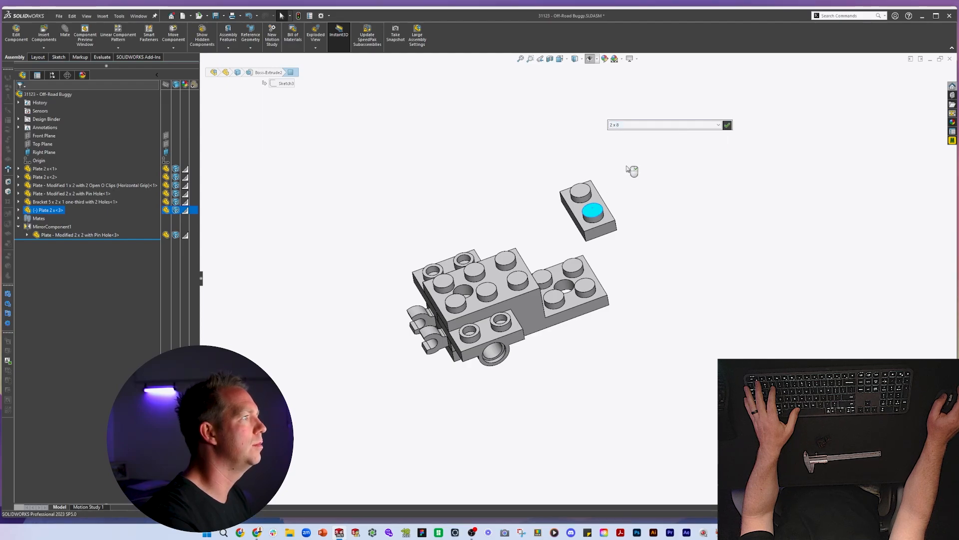
key(alt+Tab)
key(alt+Tab)
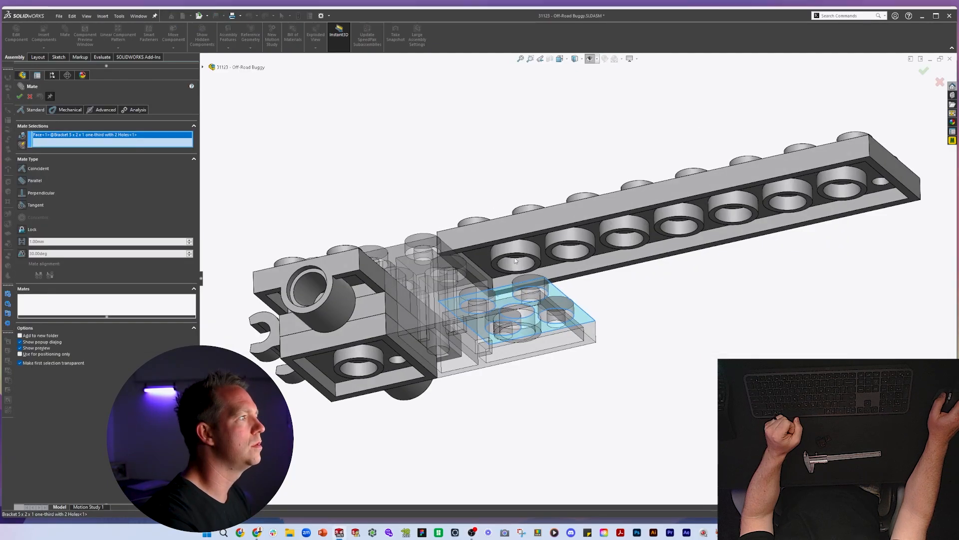
- Add a coincident mate between the 2 x 8 plate's underside and the top face of the bracket's lower section
scroll(478, 237, down, 3)
click(475, 227)
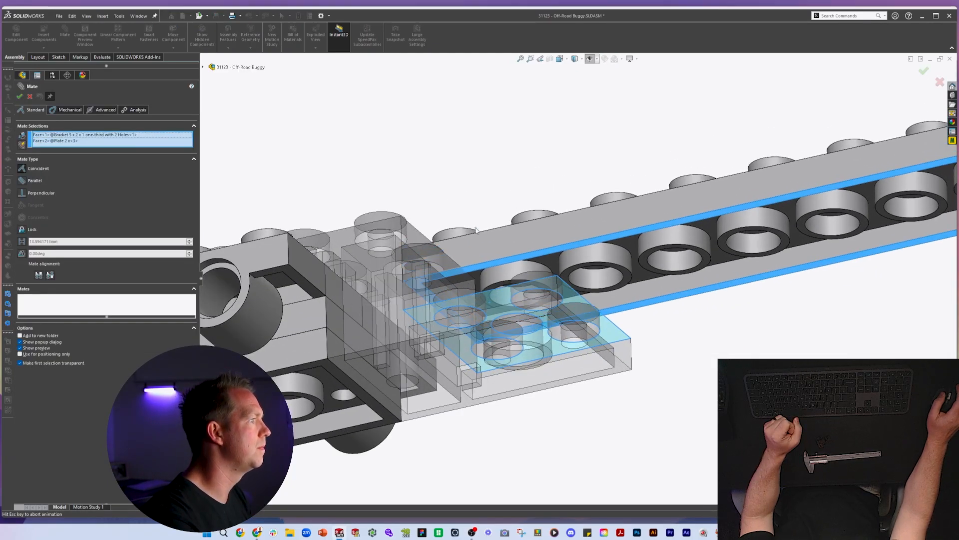
right_click(481, 231)
middle_drag(531, 278, 558, 317)
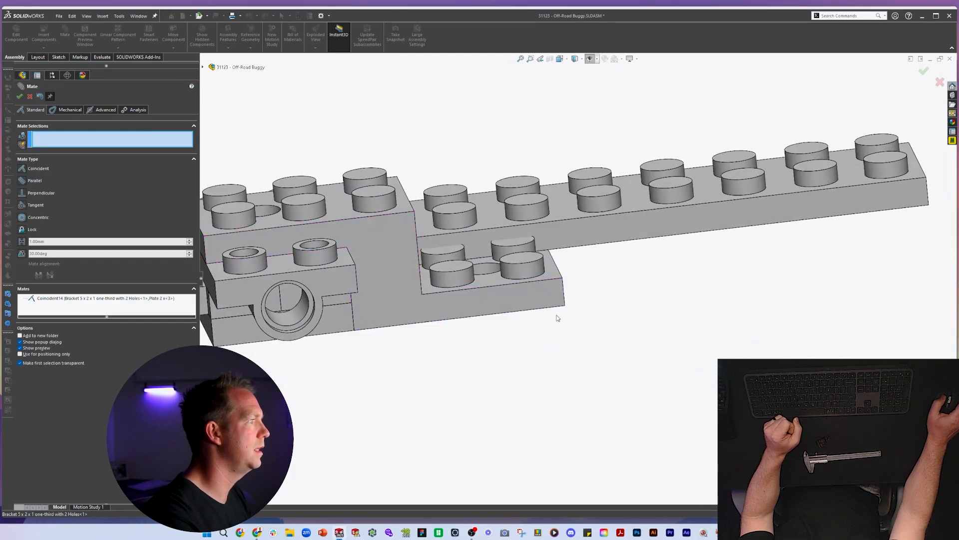
- Add a coincident mate between the long side face of the 2 x 8 plate and the bracket's side face
click(543, 235)
click(537, 295)
right_click(502, 248)
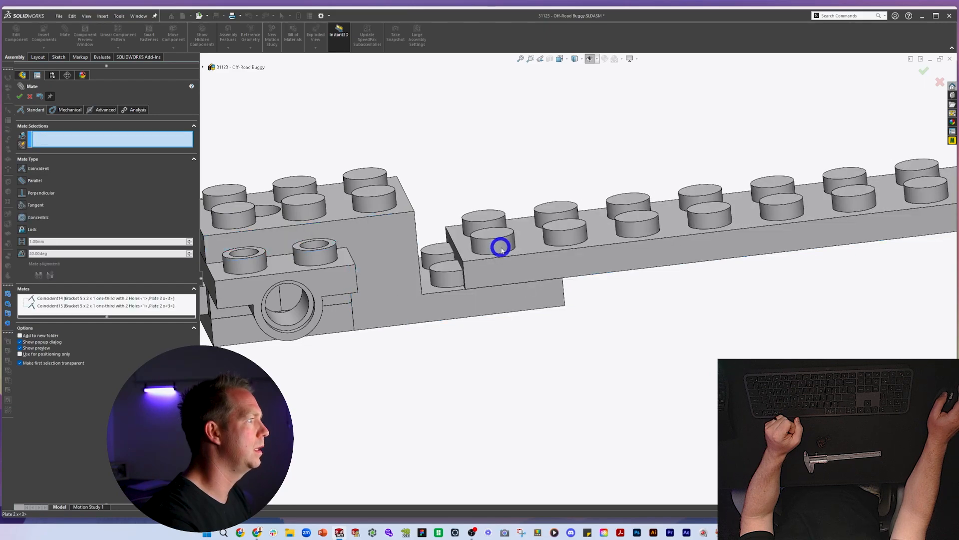
- Add a concentric mate between the 2 x 8 plate's end stud and a stud on the bracket's lower section, and save the assembly
click(501, 248)
click(448, 273)
right_click(448, 273)
middle_drag(448, 274, 456, 180)
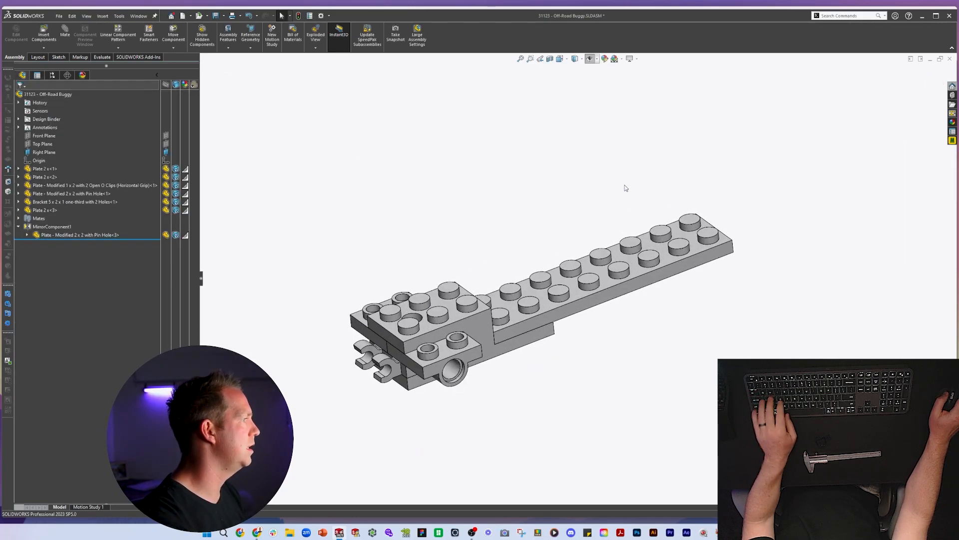
key(ctrl+s)
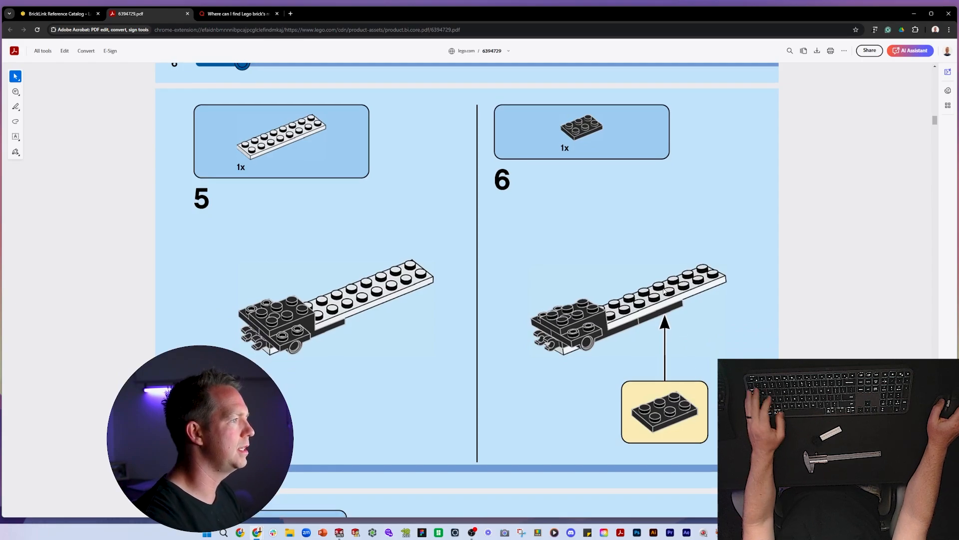
- Check building step 6 in the LEGO instructions PDF, then copy the 2 x 8 plate in the SOLIDWORKS assembly and configure the copy as 2 x 3
key(alt+Tab)
key(alt+Tab)
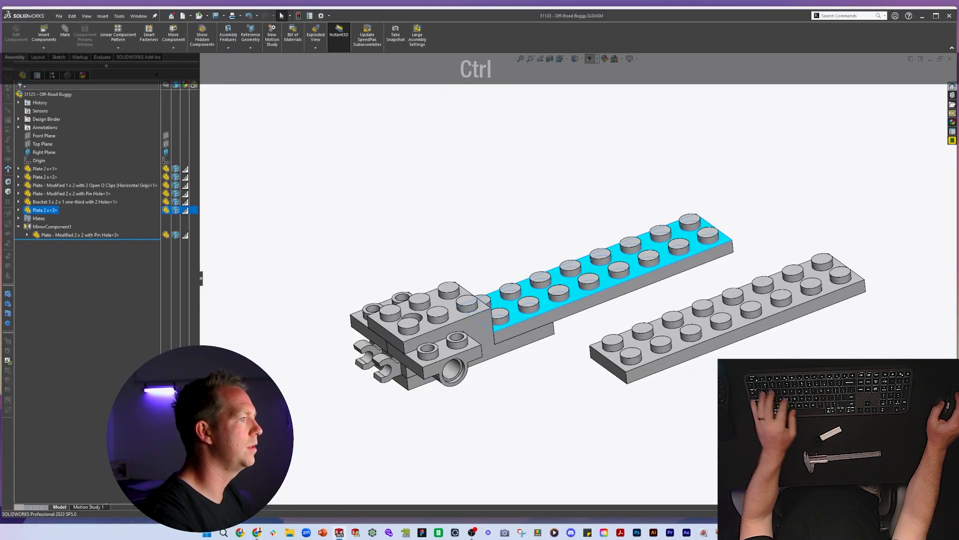
ctrl+drag(779, 280, 789, 260)
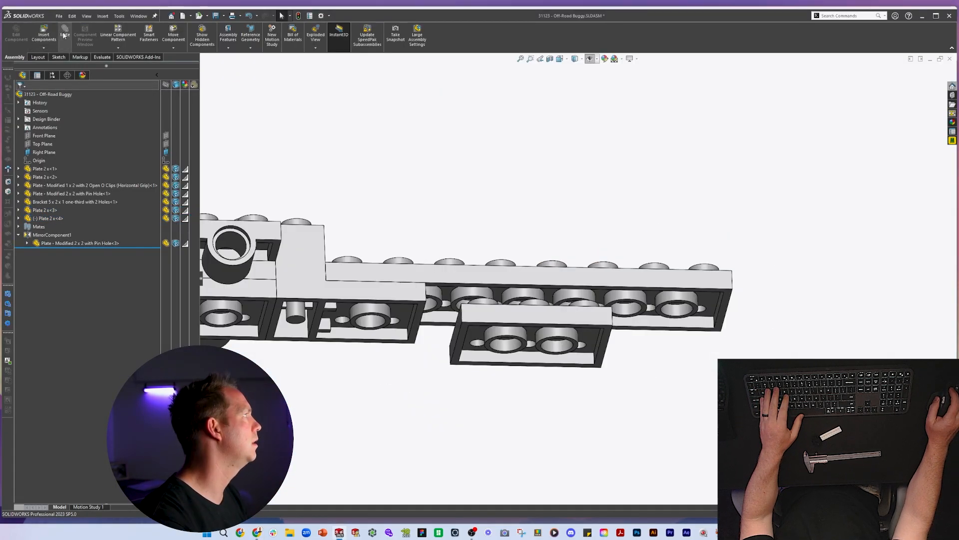
- Add coincident mates that set the 2 x 3 plate's underside and side face flush with the bracket's lower section
scroll(464, 327, down, 3)
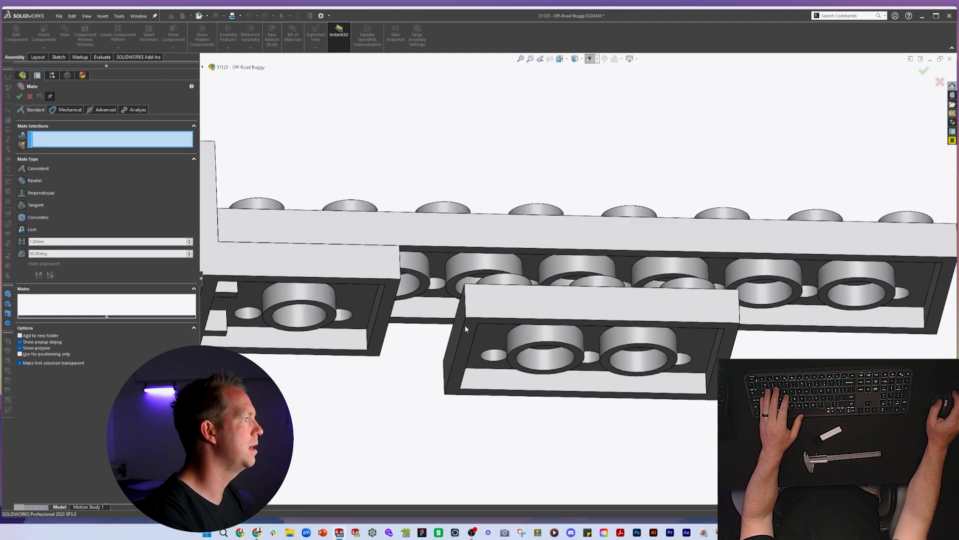
click(465, 326)
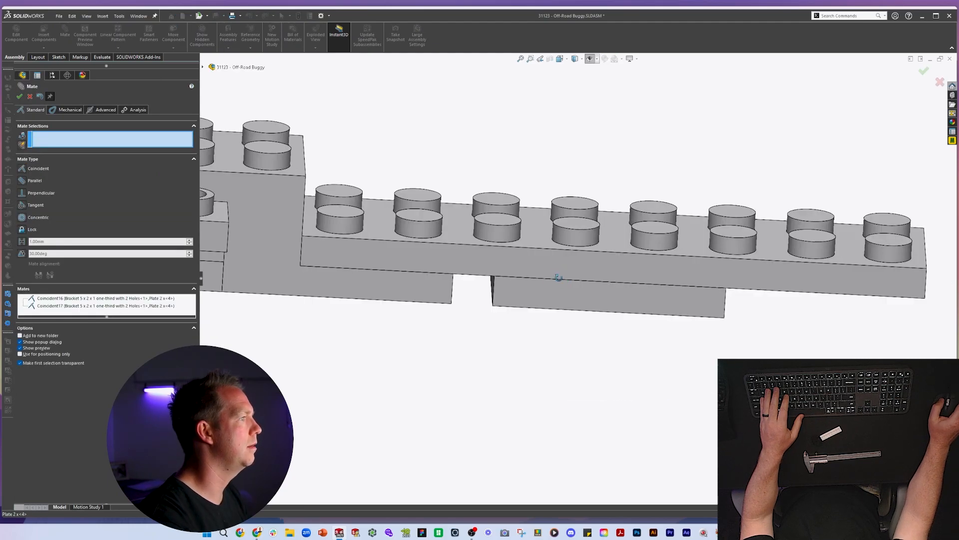
middle_drag(559, 279, 528, 226)
click(503, 271)
click(488, 275)
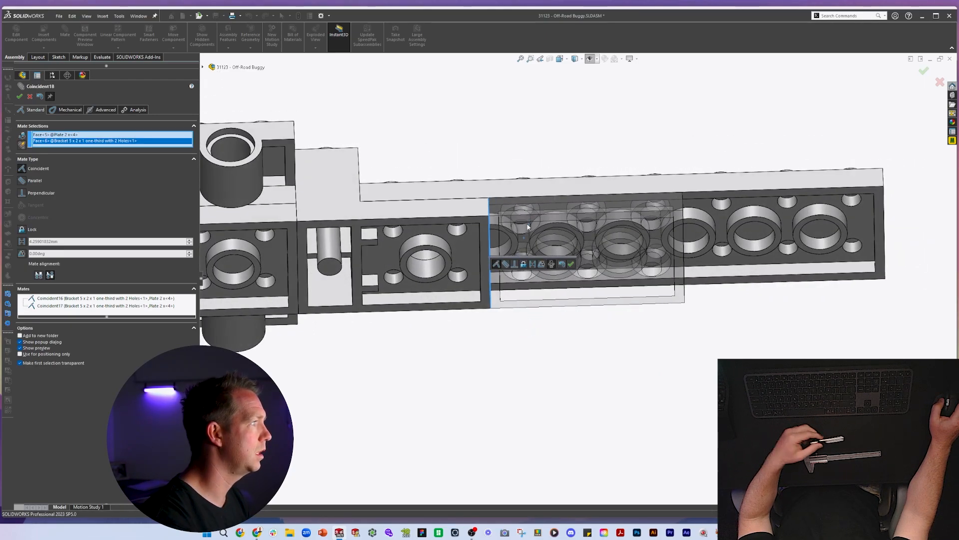
scroll(519, 259, down, 3)
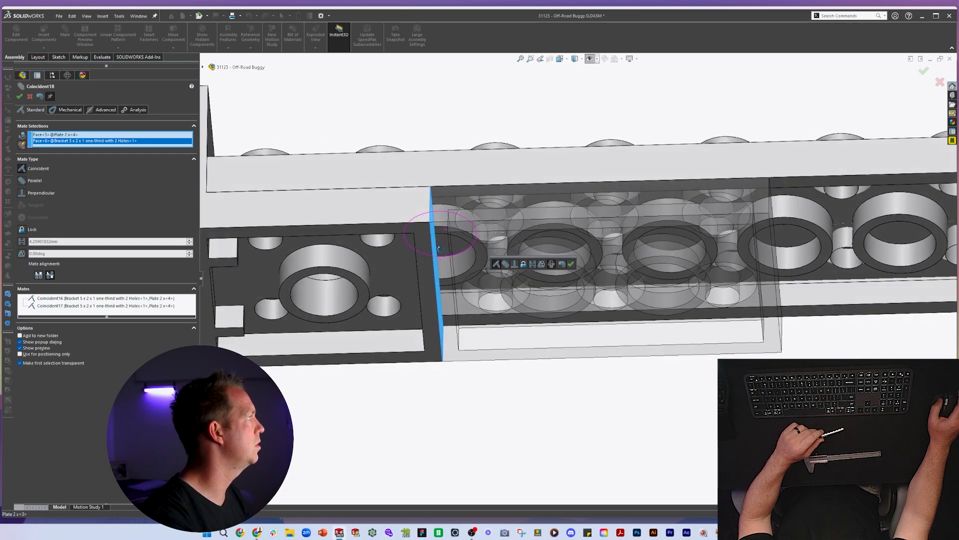
key(Delete)
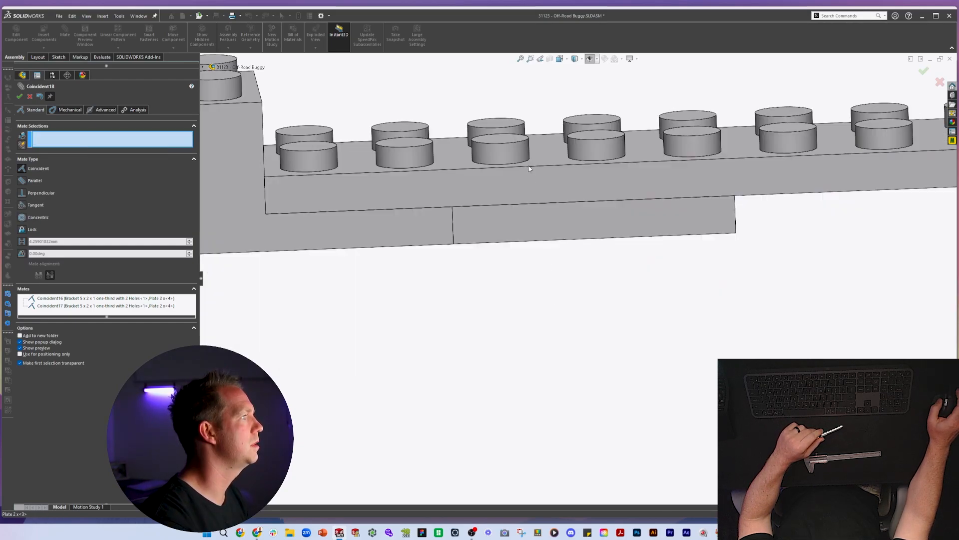
- Add a concentric mate between a stud of the 2 x 8 plate and the matching stud of the 2 x 3 plate beneath it
click(511, 152)
scroll(512, 152, down, 1)
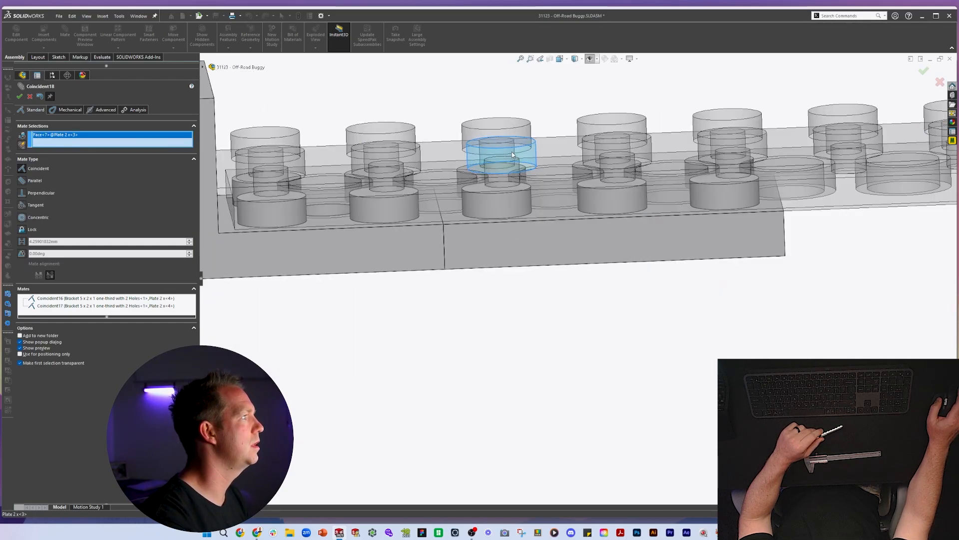
middle_drag(514, 209, 527, 68)
click(526, 199)
right_click(526, 198)
scroll(525, 149, up, 3)
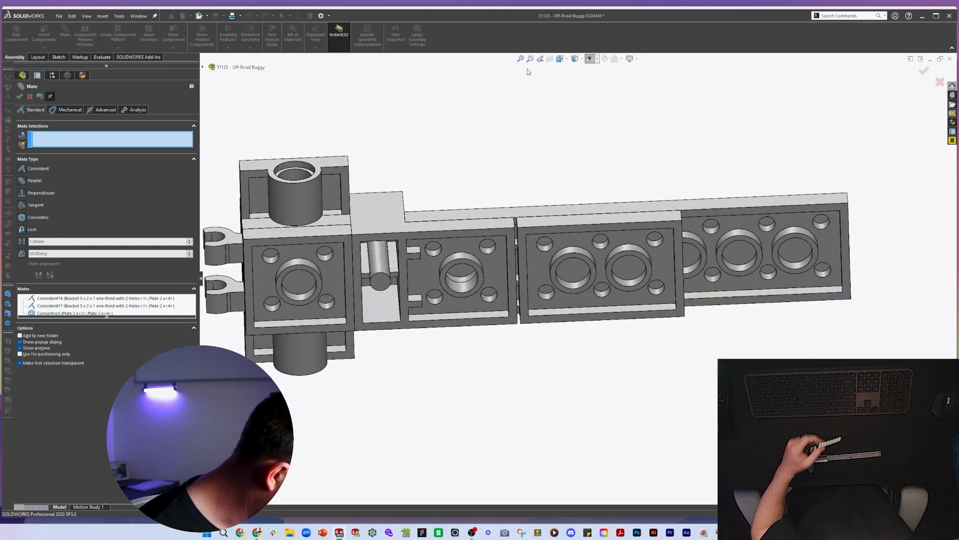
- Compare the result with building step 6 in the LEGO instructions PDF, return to SOLIDWORKS, finish mating and save the assembly
key(alt+Tab)
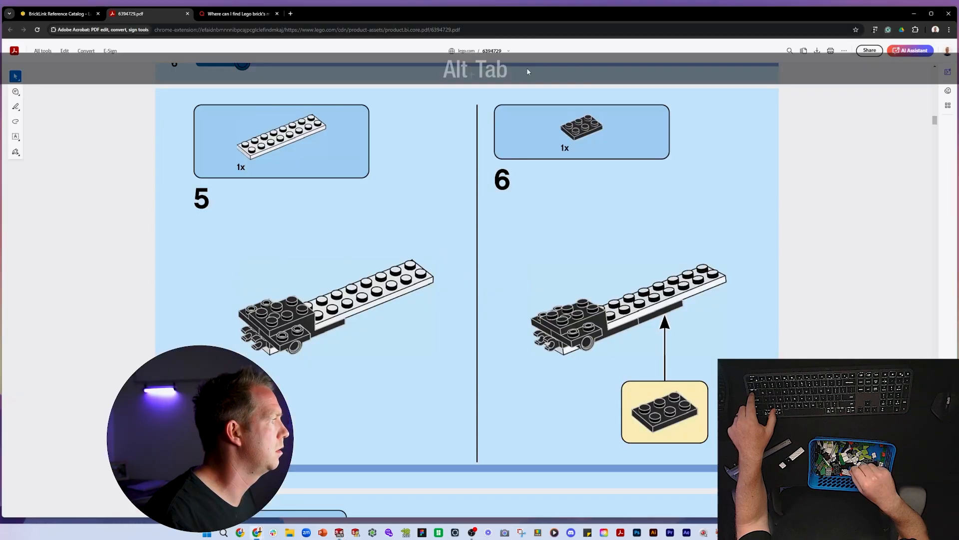
key(alt+Tab)
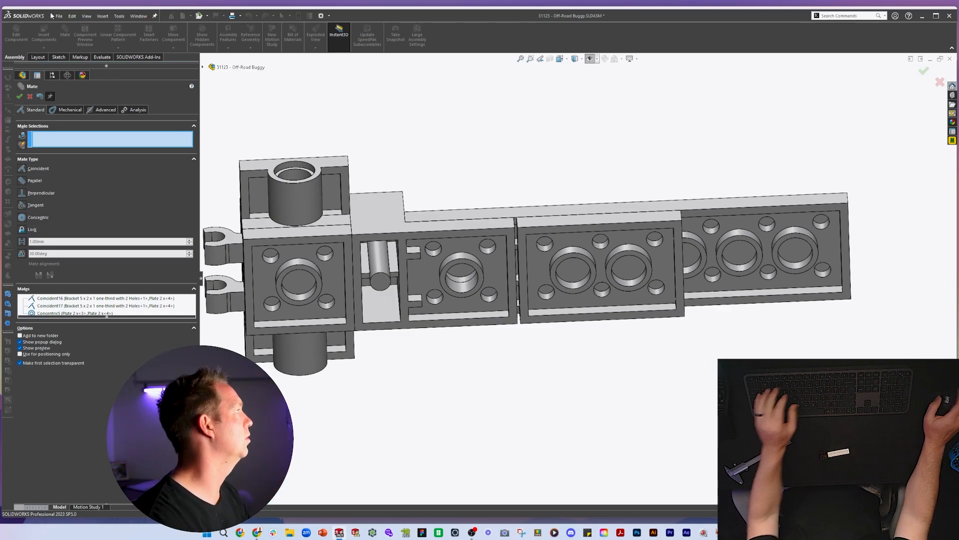
key(Escape)
key(ctrl+s)
- Check building step 7 in the LEGO instructions PDF and place a copy of the bracket beyond the free end of the 2 x 8 plate in SOLIDWORKS
key(alt+Tab)
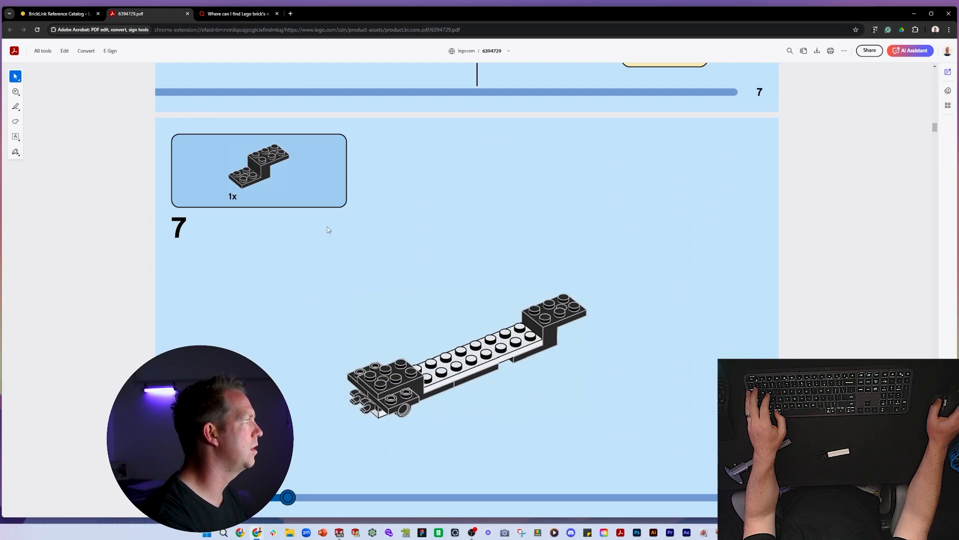
key(alt+Tab)
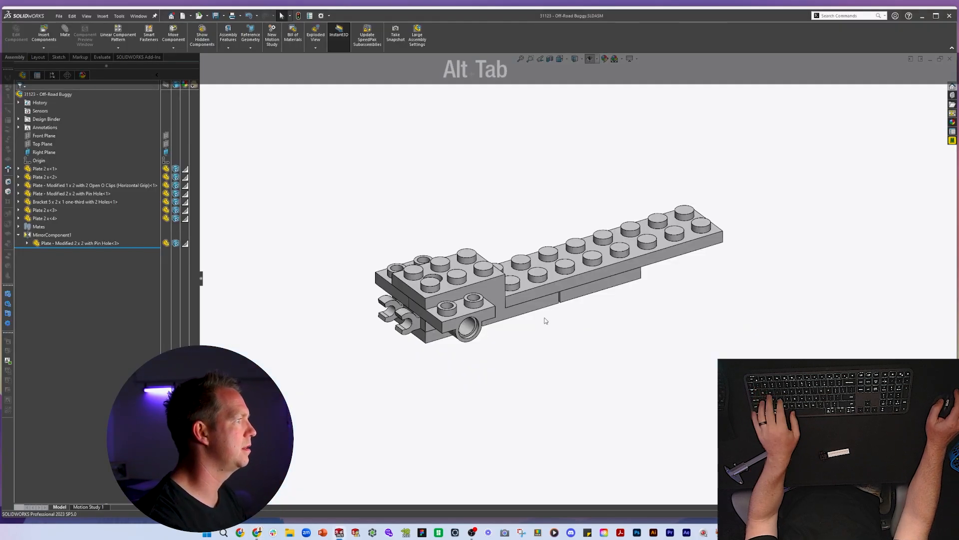
ctrl+drag(505, 304, 785, 185)
click(699, 311)
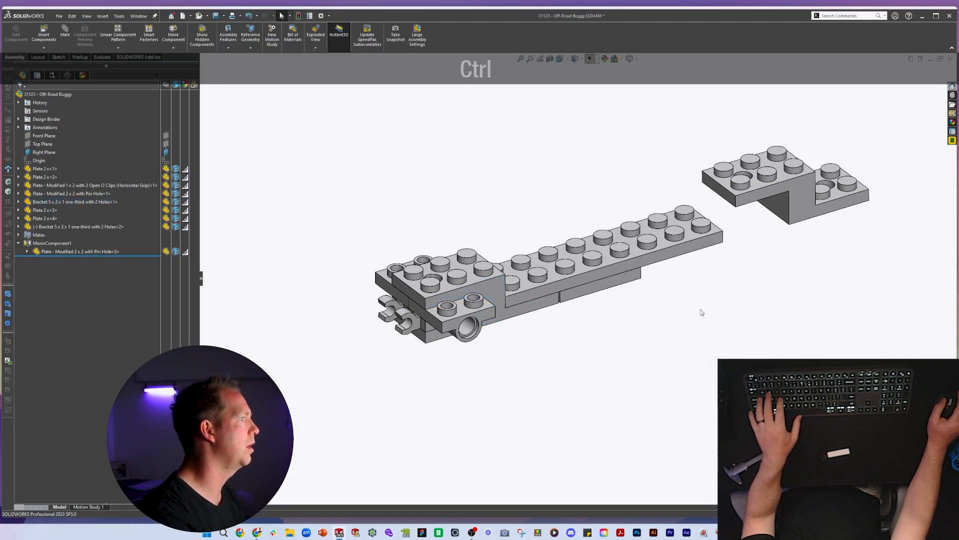
- Position the copied bracket under the 2 x 8 plate's free end with coincident mates from its upright to the plate's end face and between their side faces
click(487, 364)
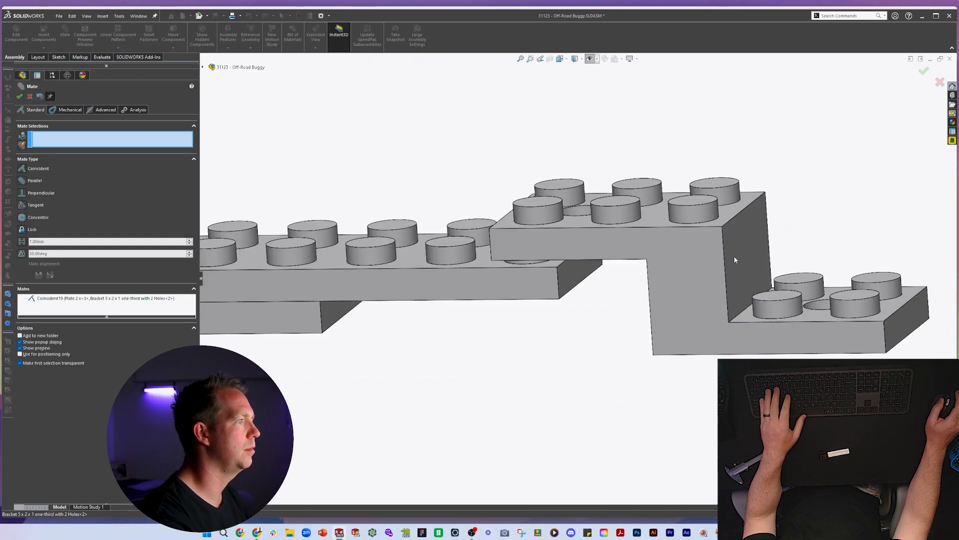
click(735, 258)
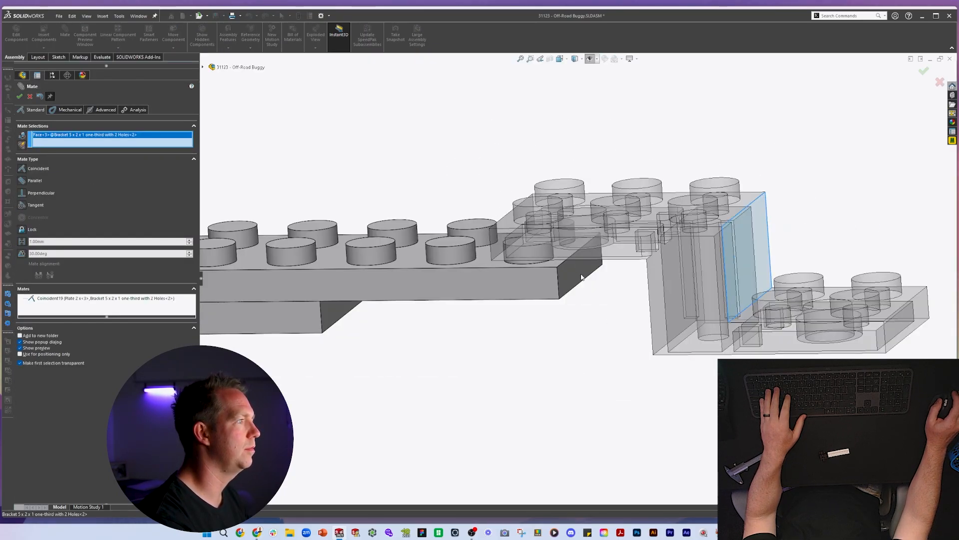
click(579, 274)
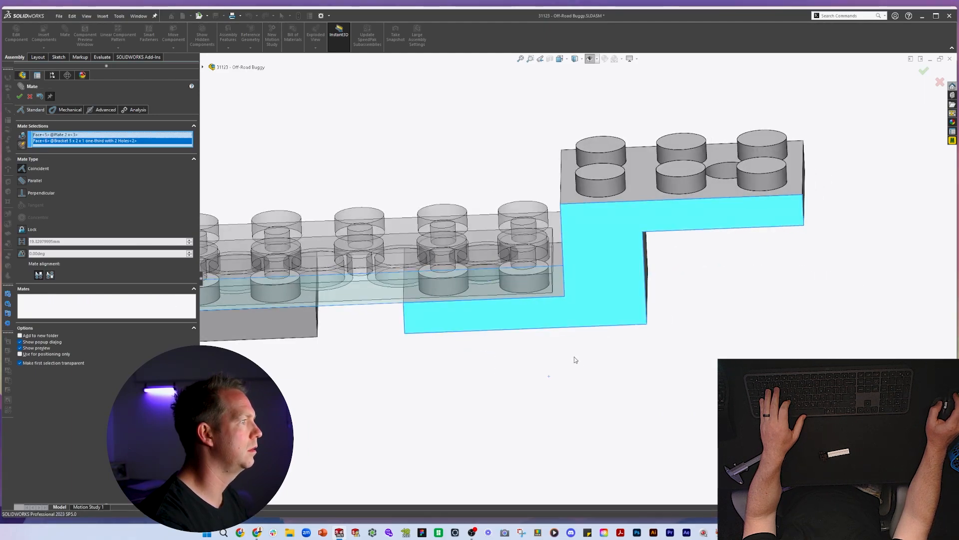
click(578, 367)
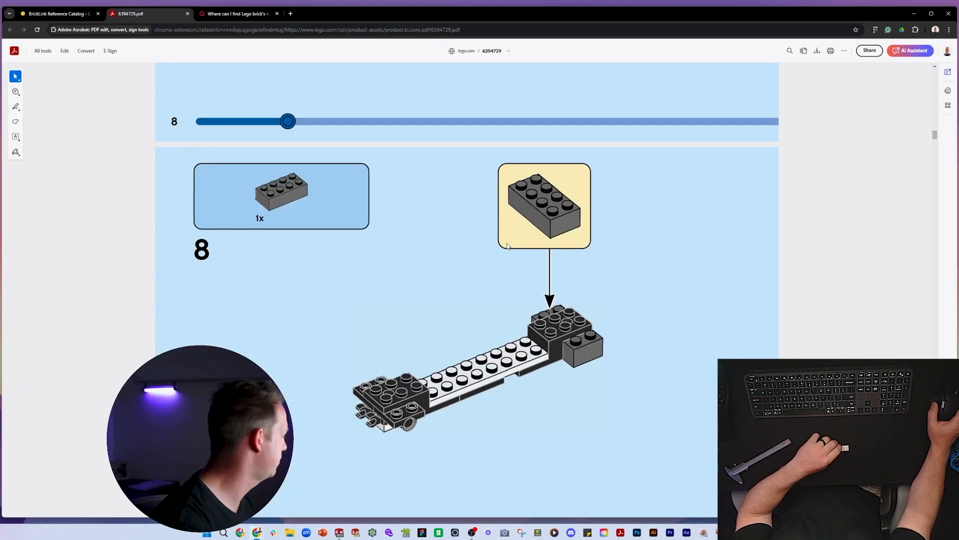